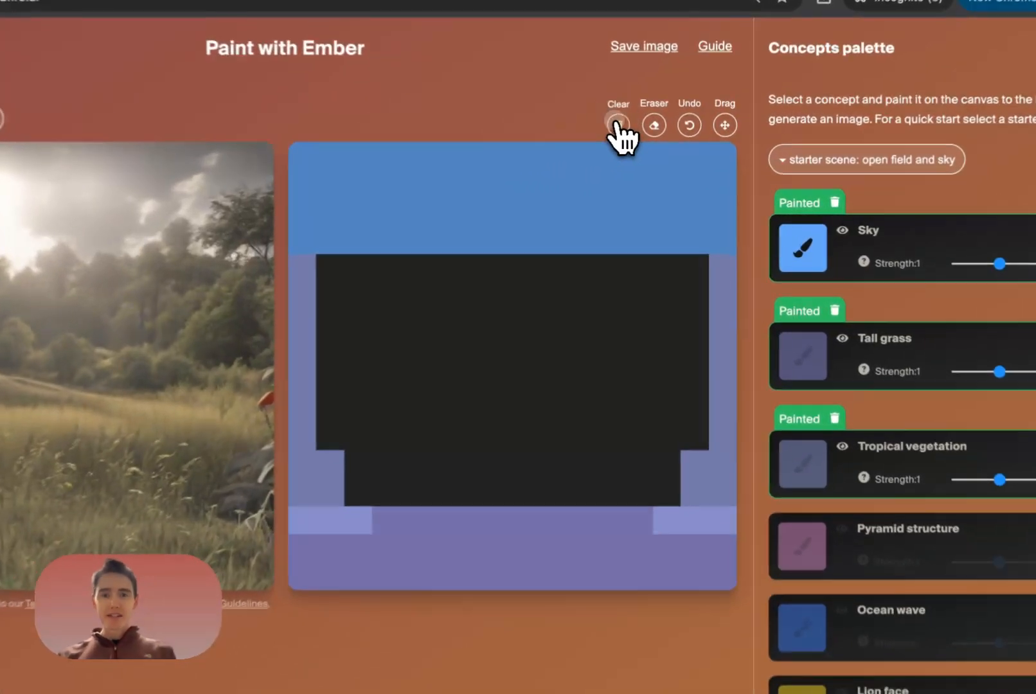
# Clear the canvas and paint a stepped pyramid with the Pyramid structure concept in the canvas's lower-left area
pyautogui.click(615, 124)
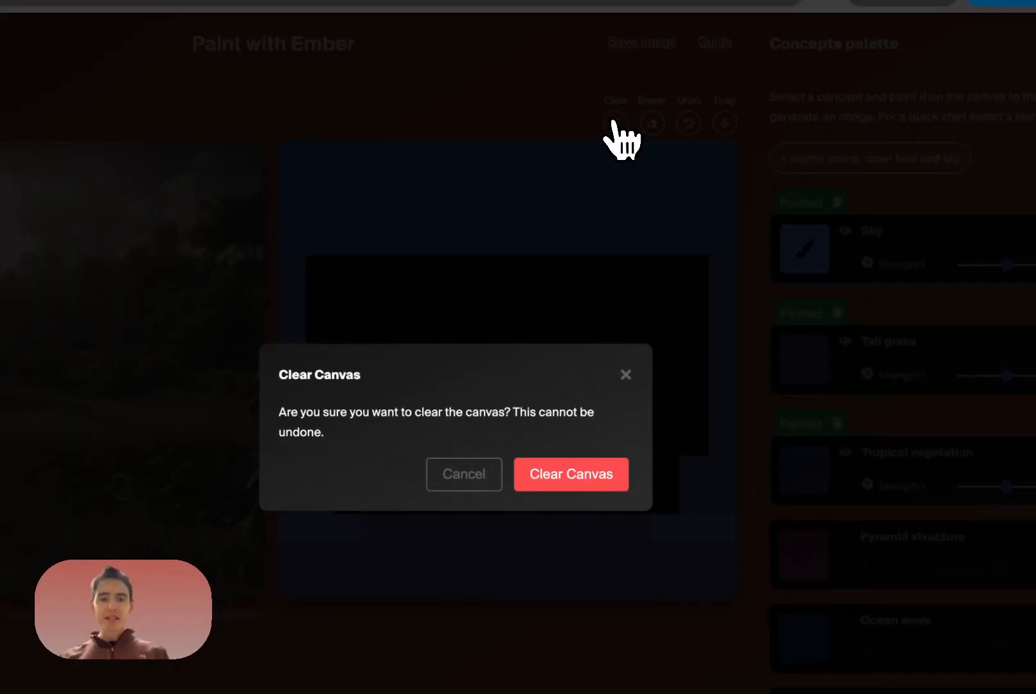
pyautogui.click(577, 483)
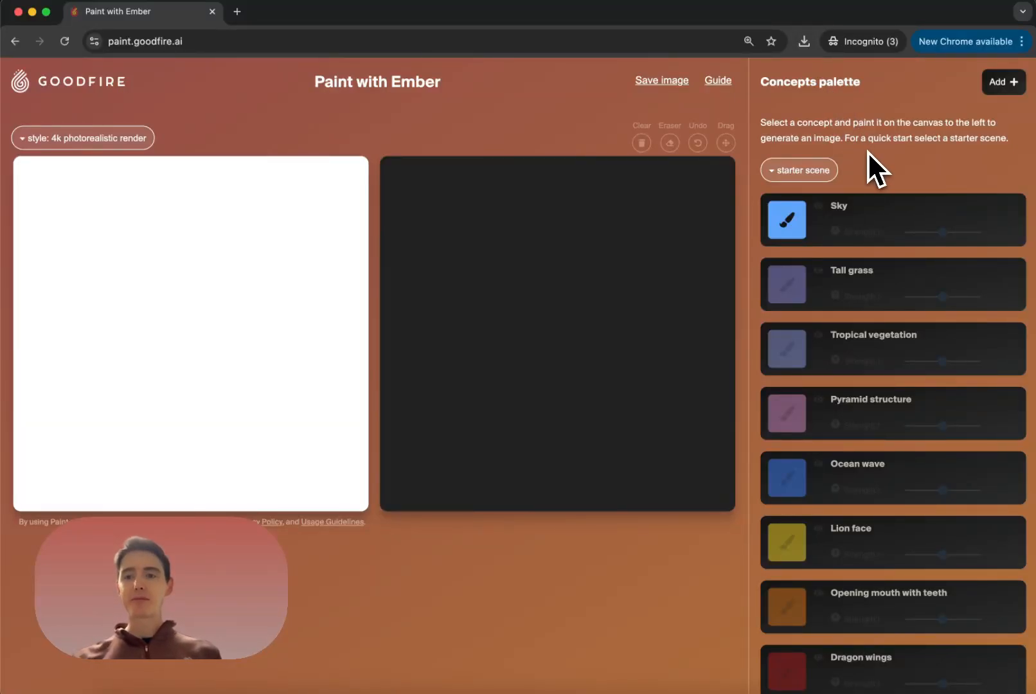
pyautogui.click(788, 416)
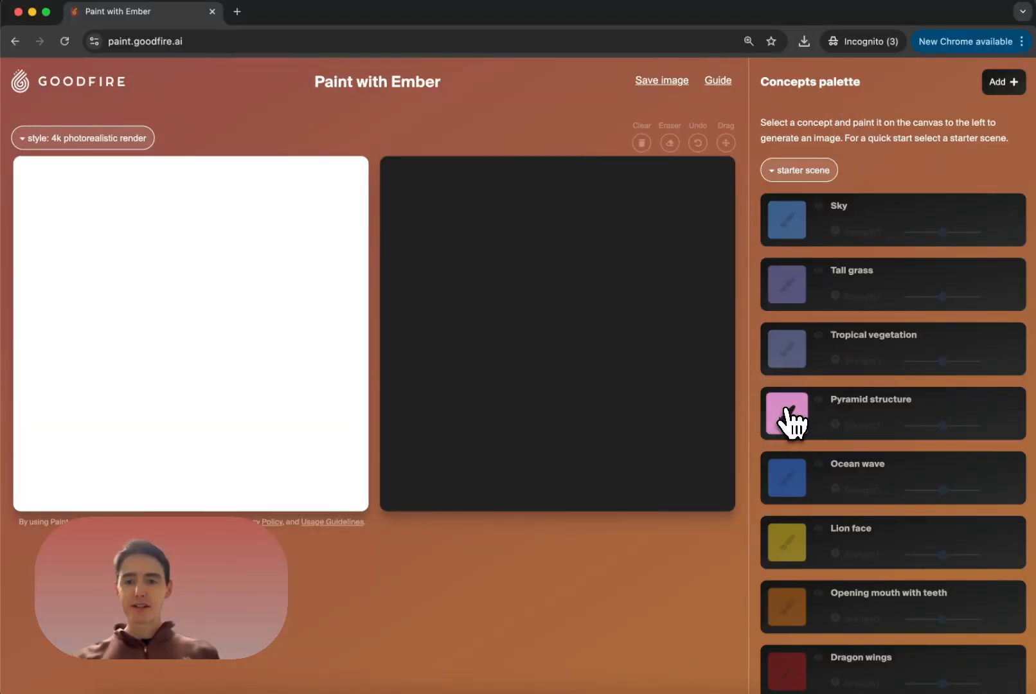
pyautogui.moveTo(425, 467)
pyautogui.mouseDown()
pyautogui.moveTo(540, 468)
pyautogui.moveTo(479, 377)
pyautogui.moveTo(429, 467)
pyautogui.moveTo(485, 459)
pyautogui.moveTo(485, 442)
pyautogui.moveTo(501, 456)
pyautogui.mouseUp()
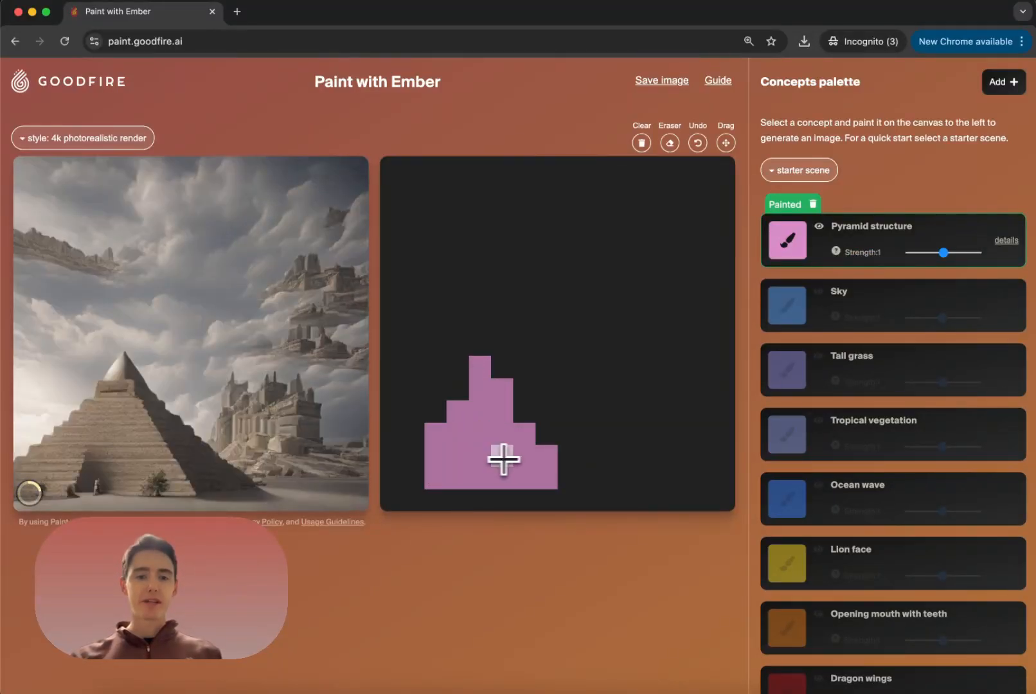
pyautogui.moveTo(424, 479); pyautogui.dragTo(418, 477)
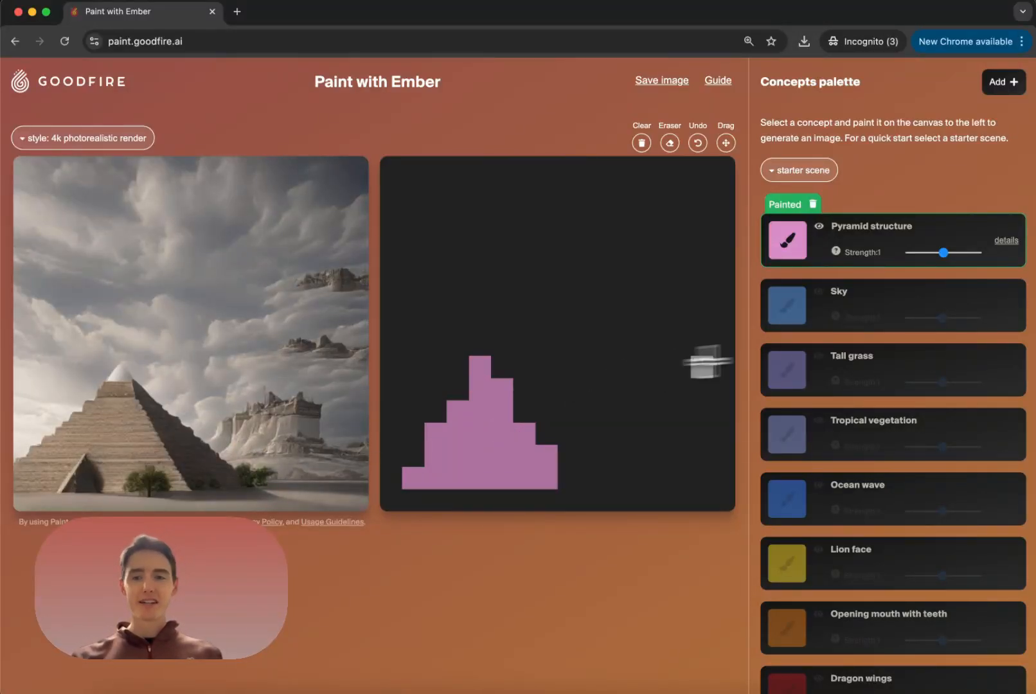
# Paint a diagonal Ocean wave band from the canvas's lower-right edge up toward its upper centre
pyautogui.click(783, 487)
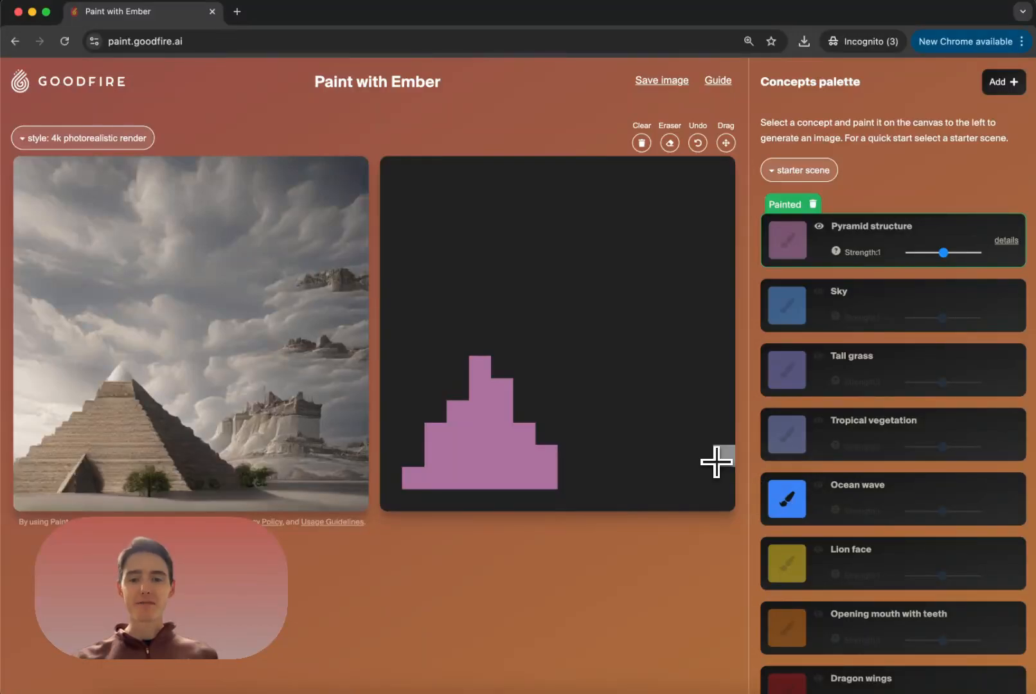
pyautogui.moveTo(705, 481)
pyautogui.mouseDown()
pyautogui.moveTo(699, 453)
pyautogui.moveTo(551, 278)
pyautogui.moveTo(614, 315)
pyautogui.moveTo(707, 435)
pyautogui.moveTo(713, 470)
pyautogui.moveTo(694, 376)
pyautogui.moveTo(596, 278)
pyautogui.mouseUp()
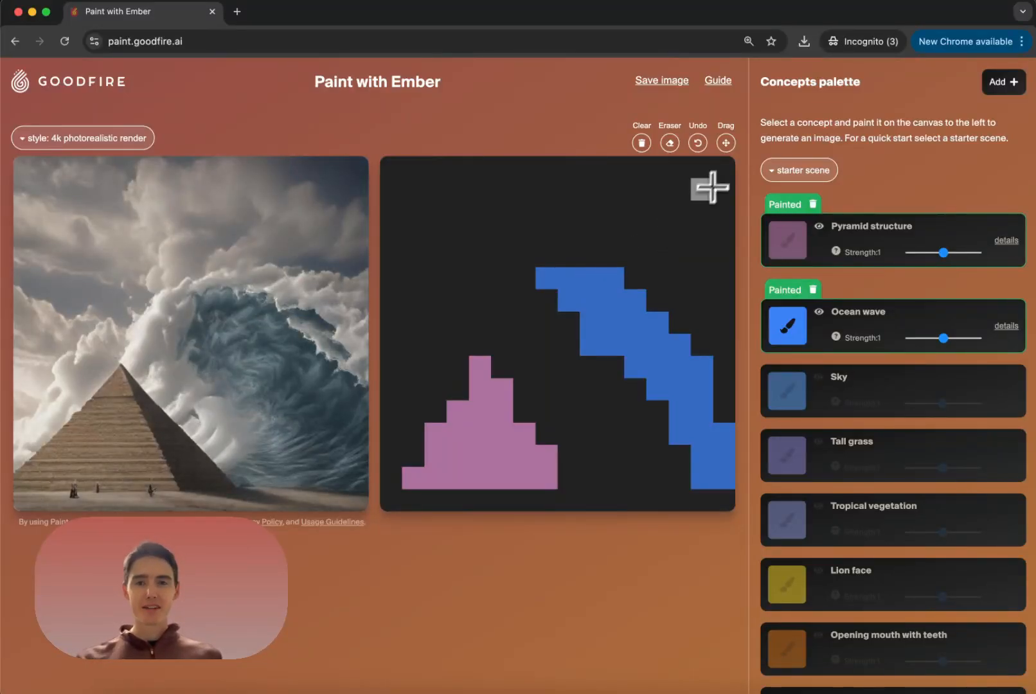
# Move the painted pyramid one cell right and the Ocean wave shape one cell right and down
pyautogui.click(726, 143)
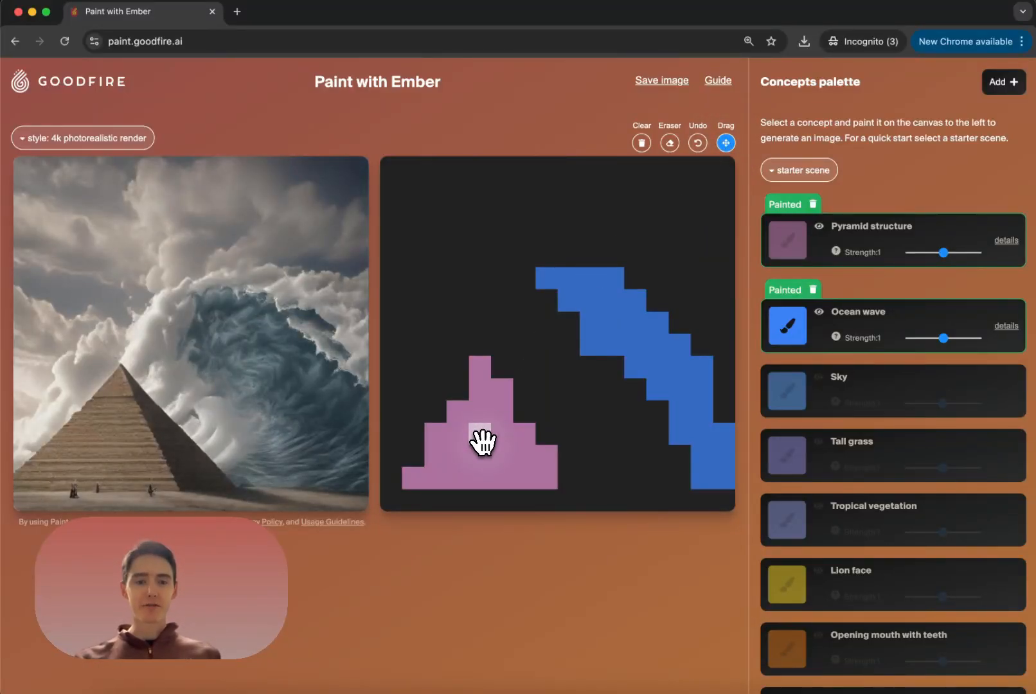
pyautogui.moveTo(481, 440)
pyautogui.mouseDown()
pyautogui.moveTo(521, 441)
pyautogui.moveTo(481, 455)
pyautogui.moveTo(490, 446)
pyautogui.moveTo(492, 455)
pyautogui.mouseUp()
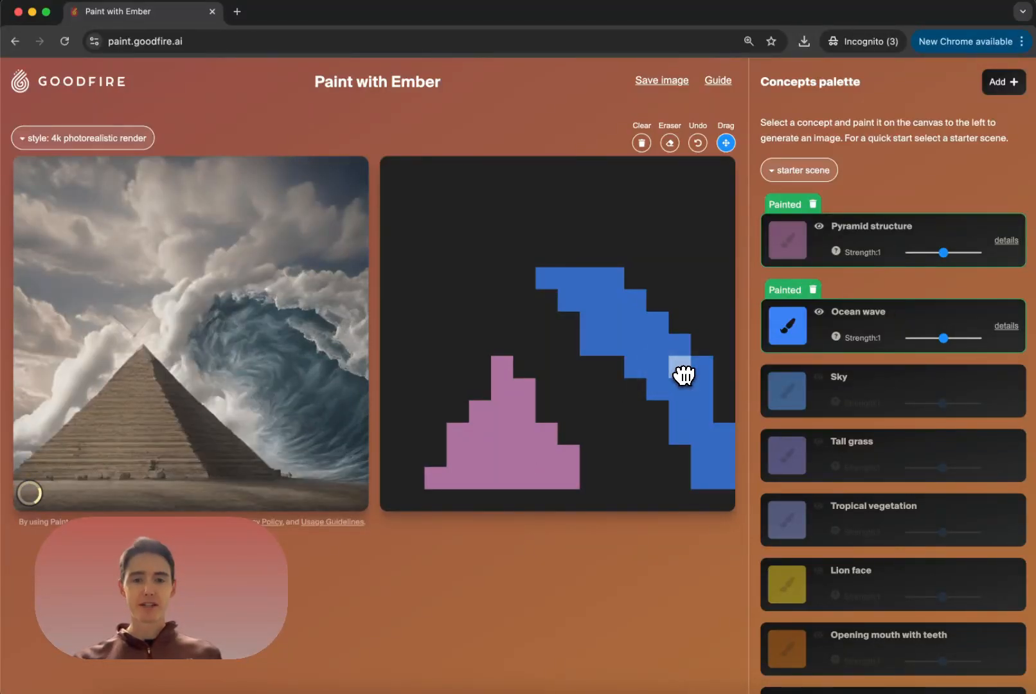
pyautogui.moveTo(683, 370); pyautogui.dragTo(697, 396)
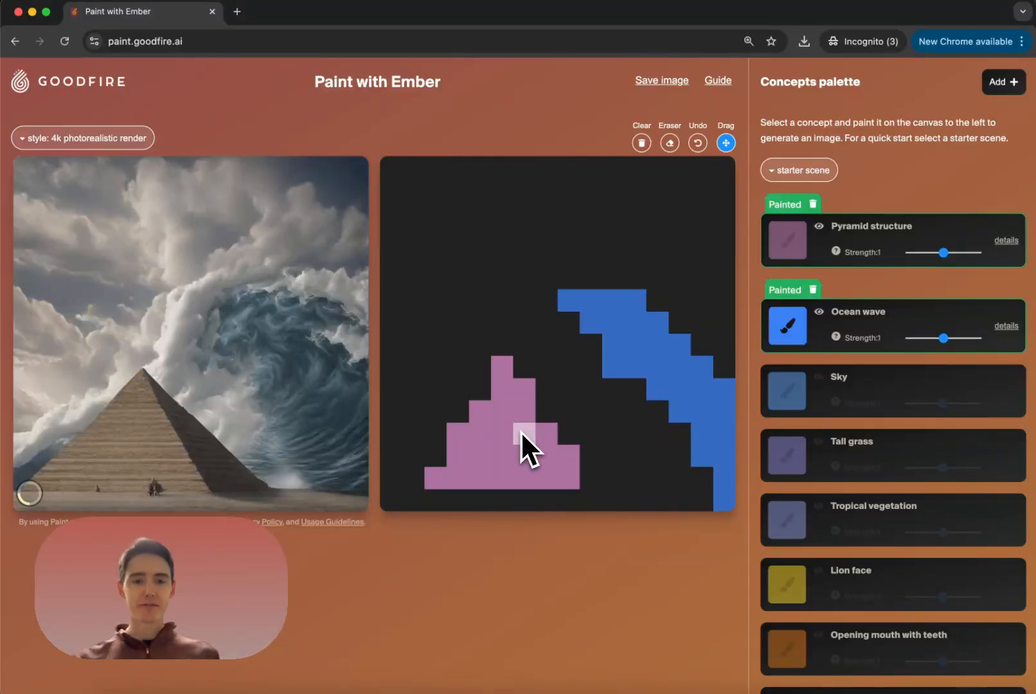
# Erase the whole painted pyramid from the canvas
pyautogui.click(670, 144)
pyautogui.moveTo(504, 352)
pyautogui.mouseDown()
pyautogui.moveTo(428, 472)
pyautogui.moveTo(570, 476)
pyautogui.moveTo(569, 460)
pyautogui.moveTo(457, 452)
pyautogui.moveTo(471, 436)
pyautogui.moveTo(545, 423)
pyautogui.moveTo(514, 409)
pyautogui.moveTo(527, 387)
pyautogui.moveTo(502, 409)
pyautogui.mouseUp()
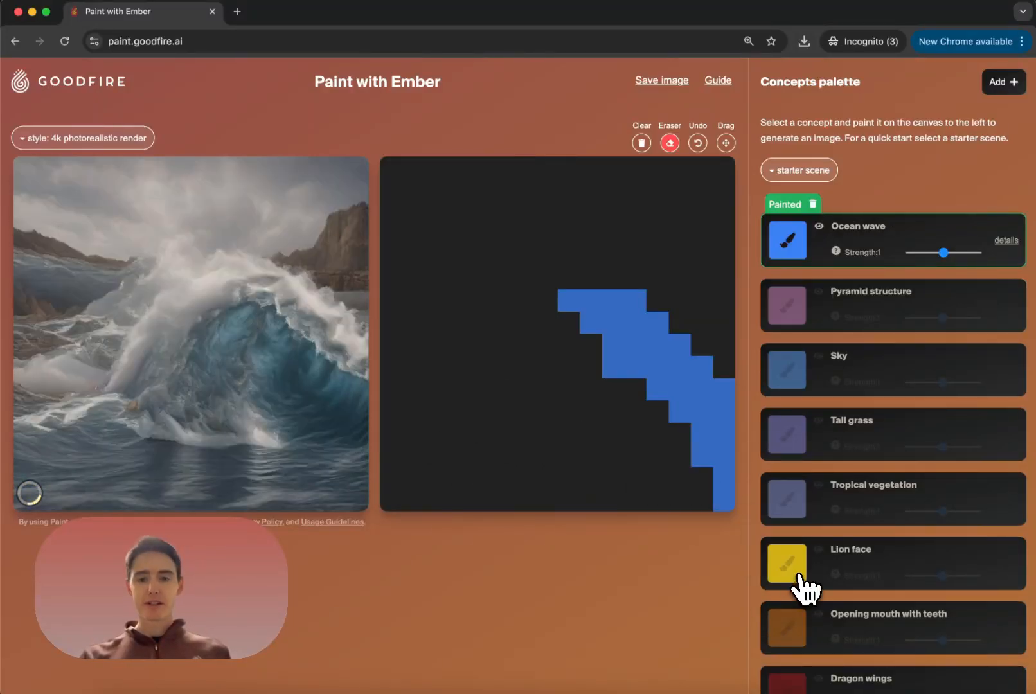
# Paint a Lion face square of 5 by 5 cells left of the wave and move it one cell left and up
pyautogui.click(787, 564)
pyautogui.moveTo(454, 471)
pyautogui.mouseDown()
pyautogui.moveTo(542, 470)
pyautogui.moveTo(520, 397)
pyautogui.moveTo(459, 396)
pyautogui.moveTo(464, 450)
pyautogui.moveTo(499, 434)
pyautogui.moveTo(486, 419)
pyautogui.moveTo(486, 444)
pyautogui.moveTo(527, 456)
pyautogui.moveTo(548, 395)
pyautogui.mouseUp()
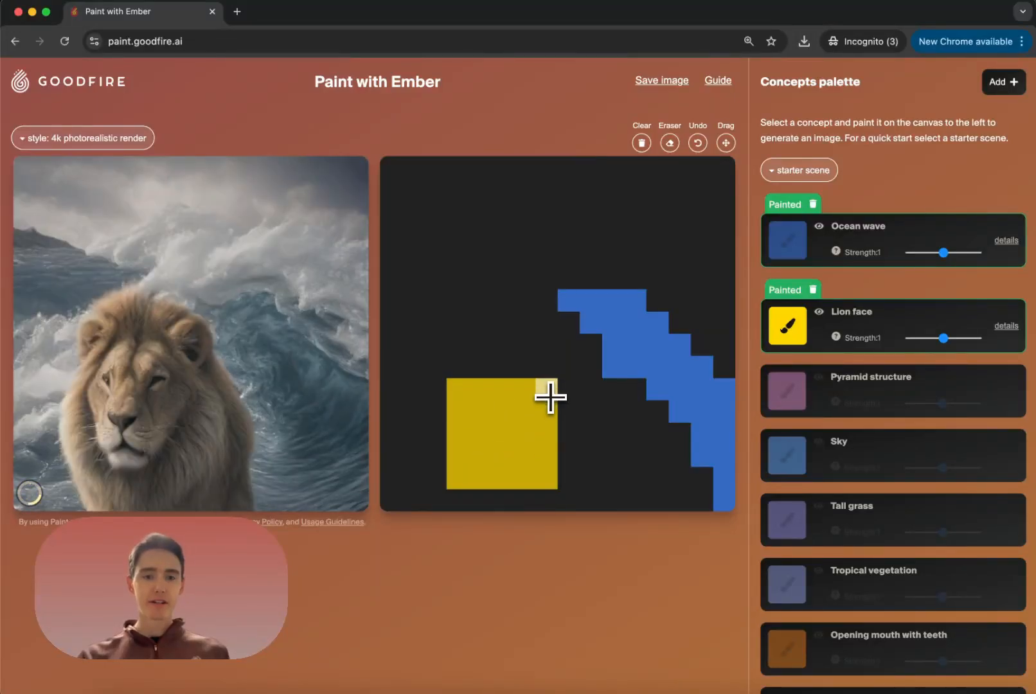
pyautogui.click(727, 150)
pyautogui.moveTo(518, 437); pyautogui.dragTo(496, 415)
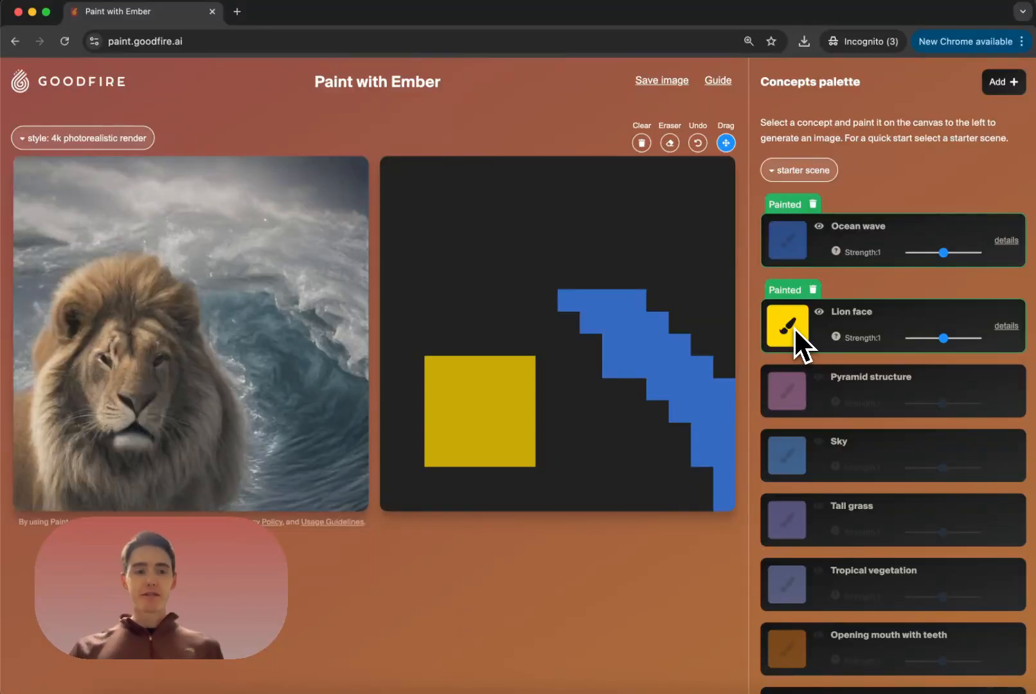
# Paint a 3 by 3 cell Opening mouth with teeth patch over the lower part of the Lion face square
pyautogui.scroll(-5, 794, 327)
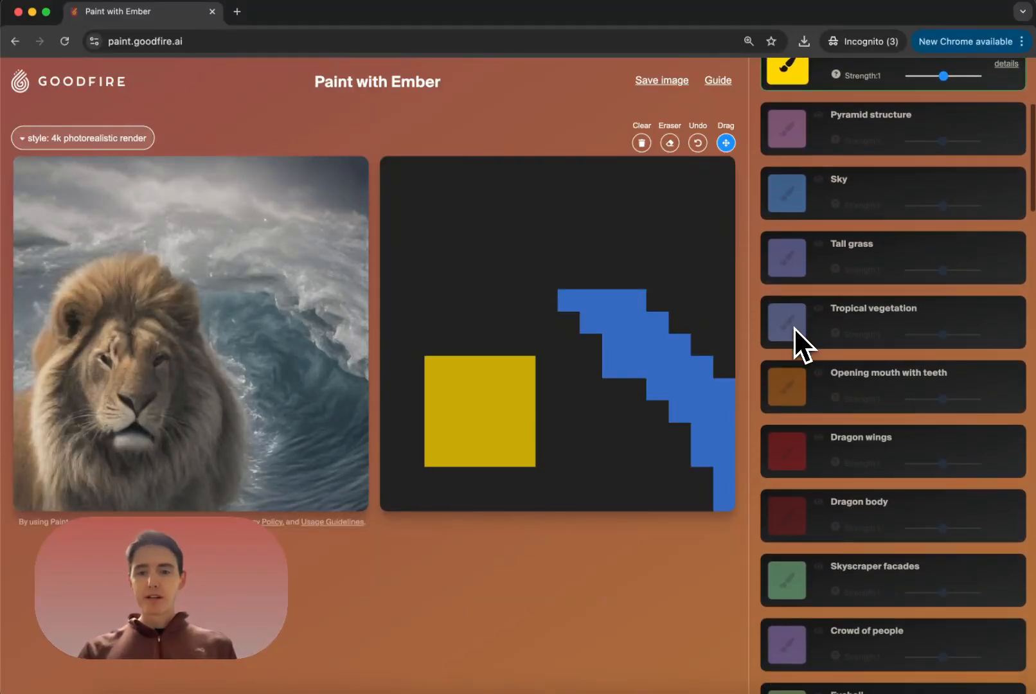
pyautogui.scroll(-1, 793, 327)
pyautogui.scroll(-3, 795, 300)
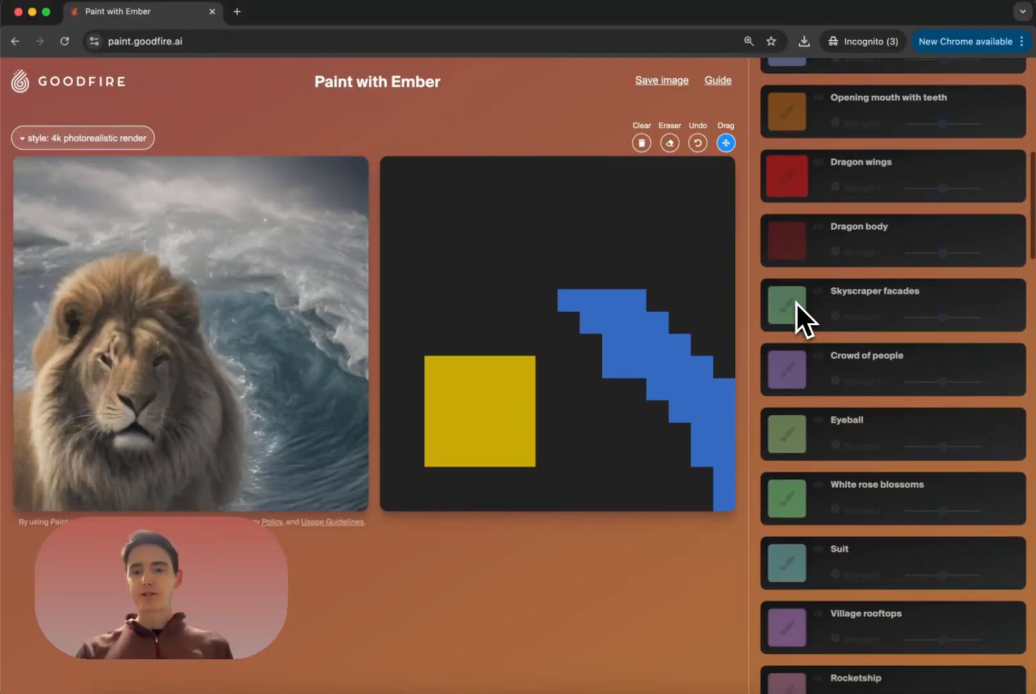
pyautogui.scroll(5, 812, 385)
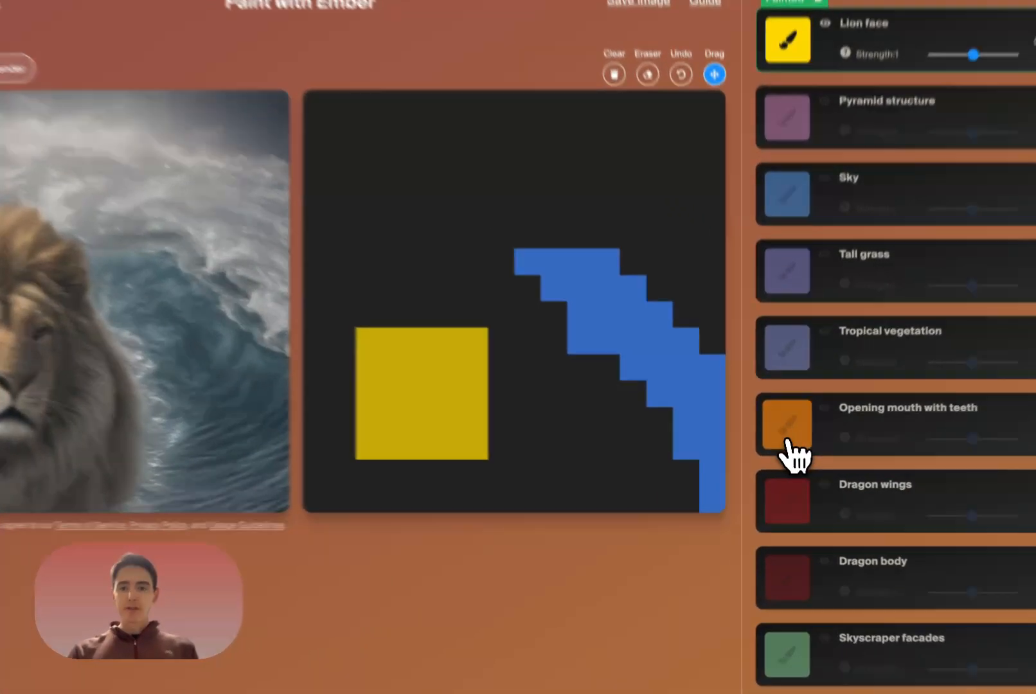
pyautogui.click(788, 442)
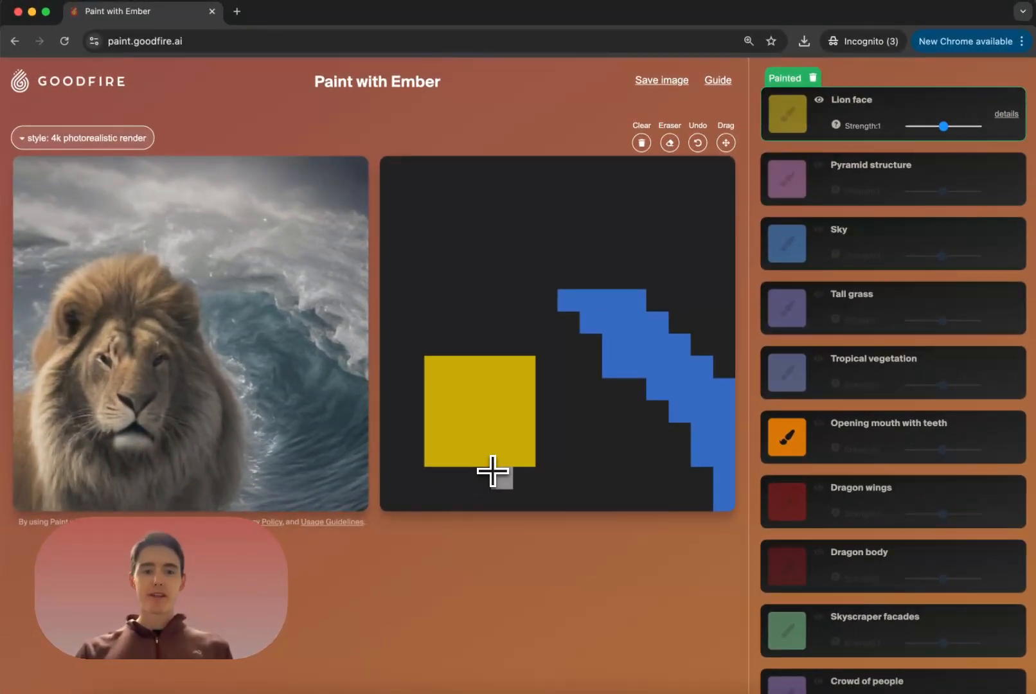
pyautogui.moveTo(493, 471)
pyautogui.mouseDown()
pyautogui.moveTo(455, 470)
pyautogui.moveTo(457, 451)
pyautogui.moveTo(502, 448)
pyautogui.moveTo(466, 434)
pyautogui.mouseUp()
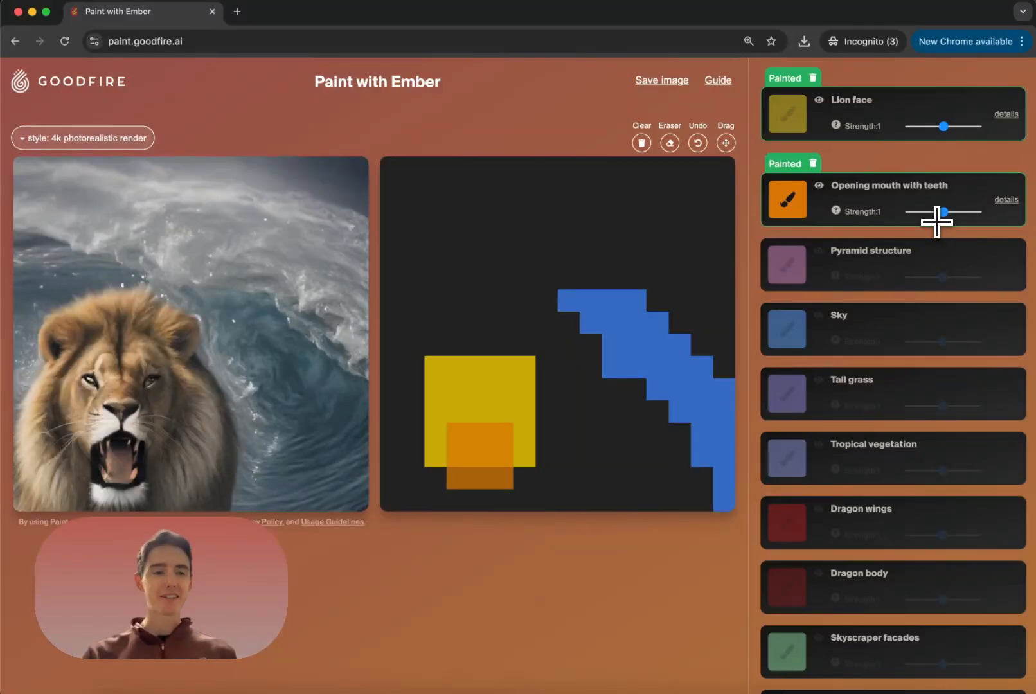
# Lower the strength of Opening mouth with teeth to 0 and restore it to 1
pyautogui.scroll(3, 921, 224)
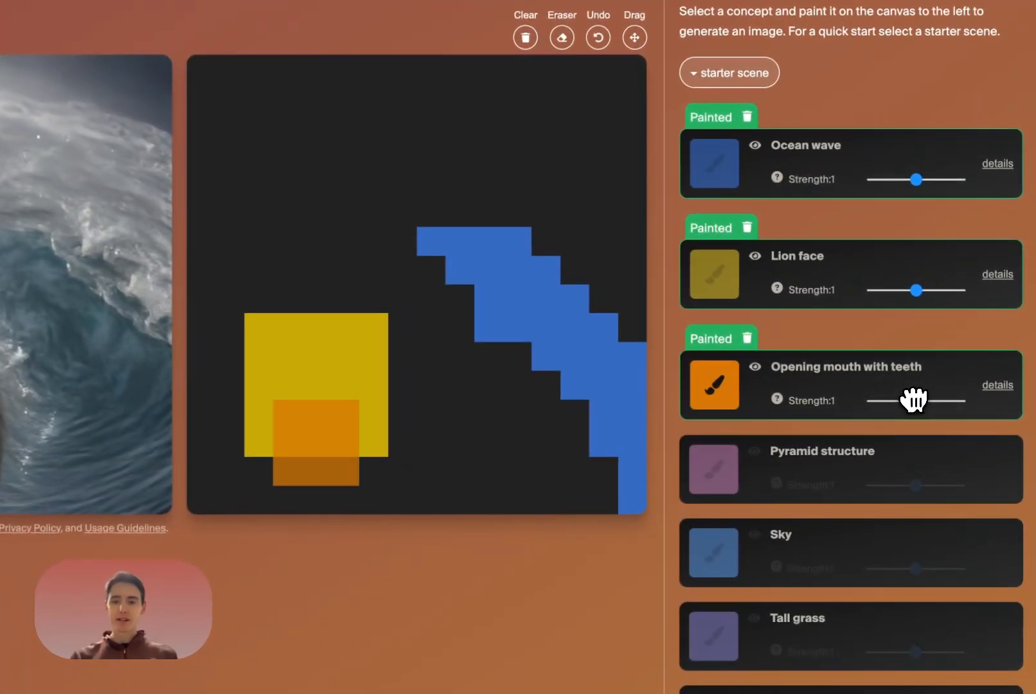
pyautogui.moveTo(942, 423); pyautogui.dragTo(928, 424)
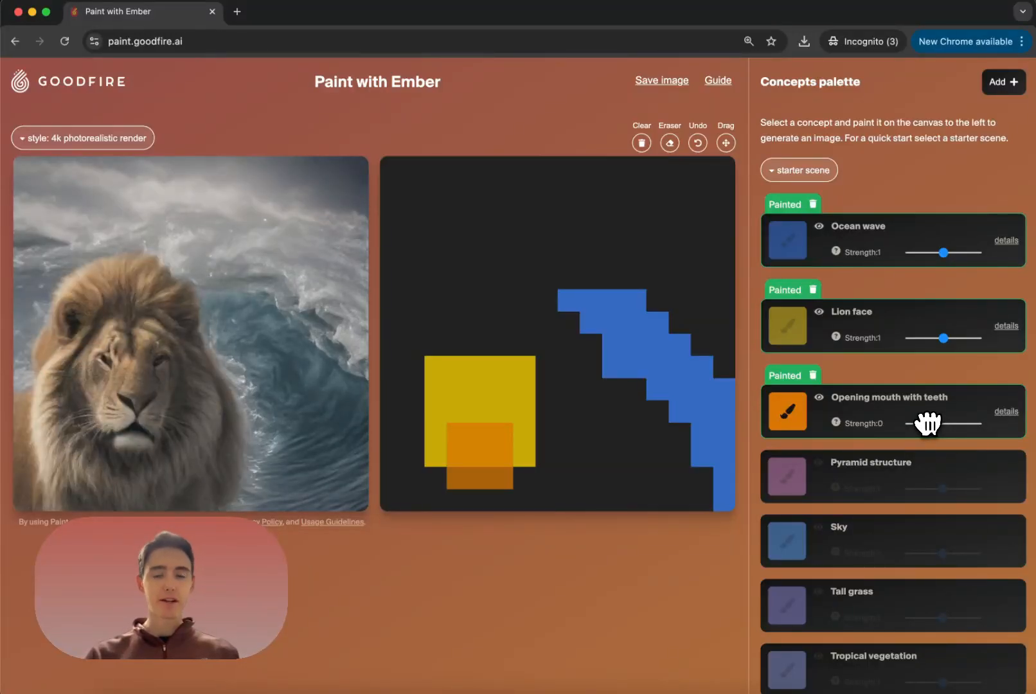
pyautogui.moveTo(928, 423); pyautogui.dragTo(955, 424)
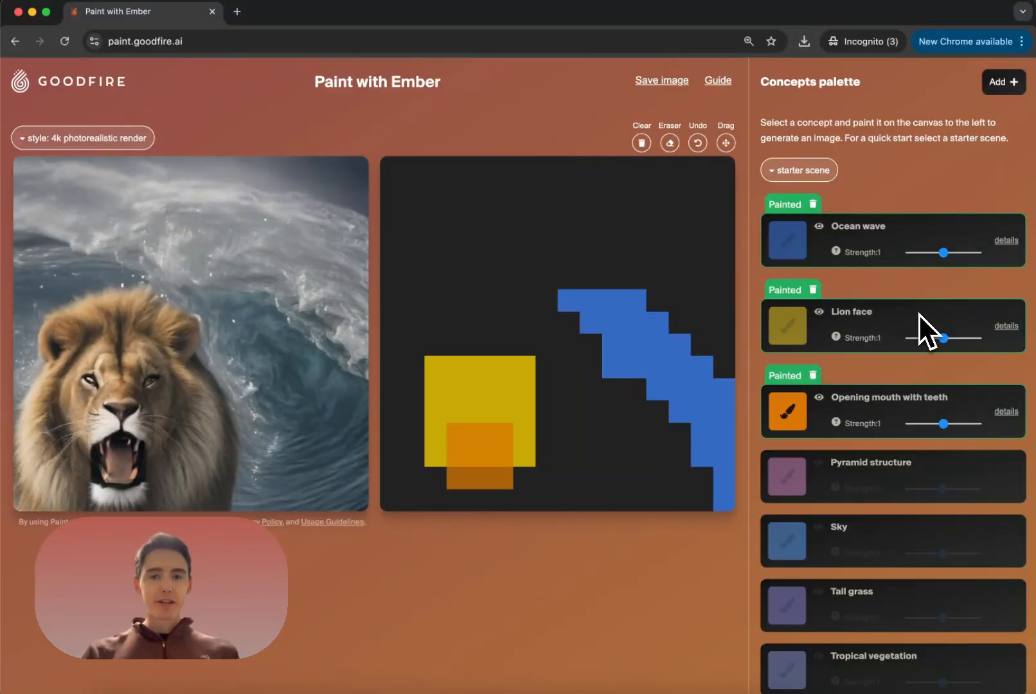
# In the Lion face concept details, set the Male lion face feature to 10 and Tan kitten face close-up to 220
pyautogui.click(1006, 327)
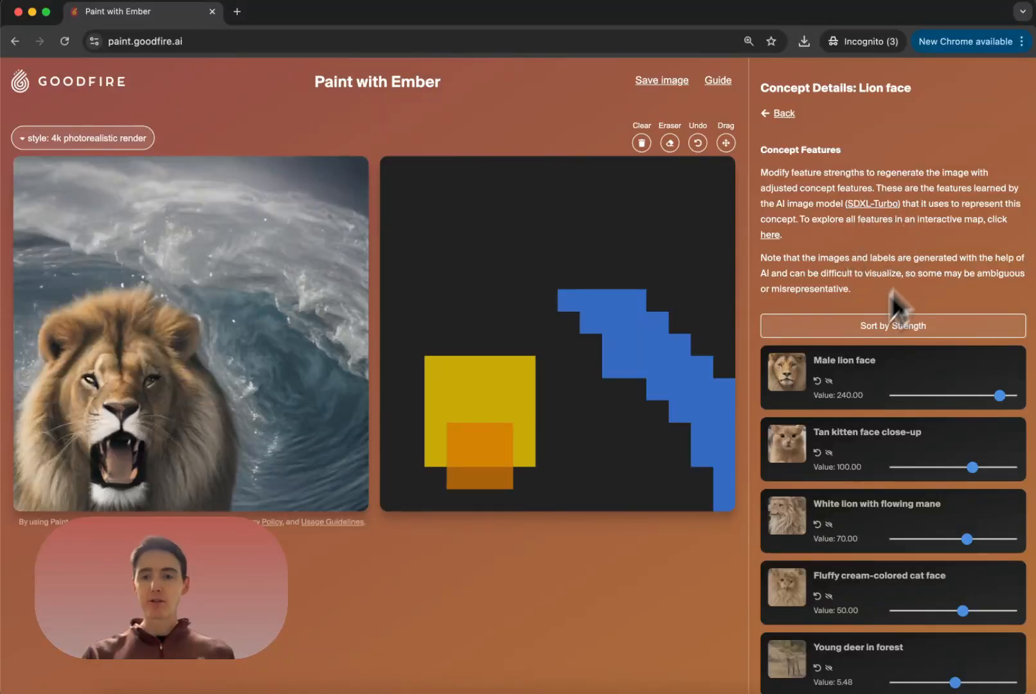
pyautogui.scroll(-1, 911, 278)
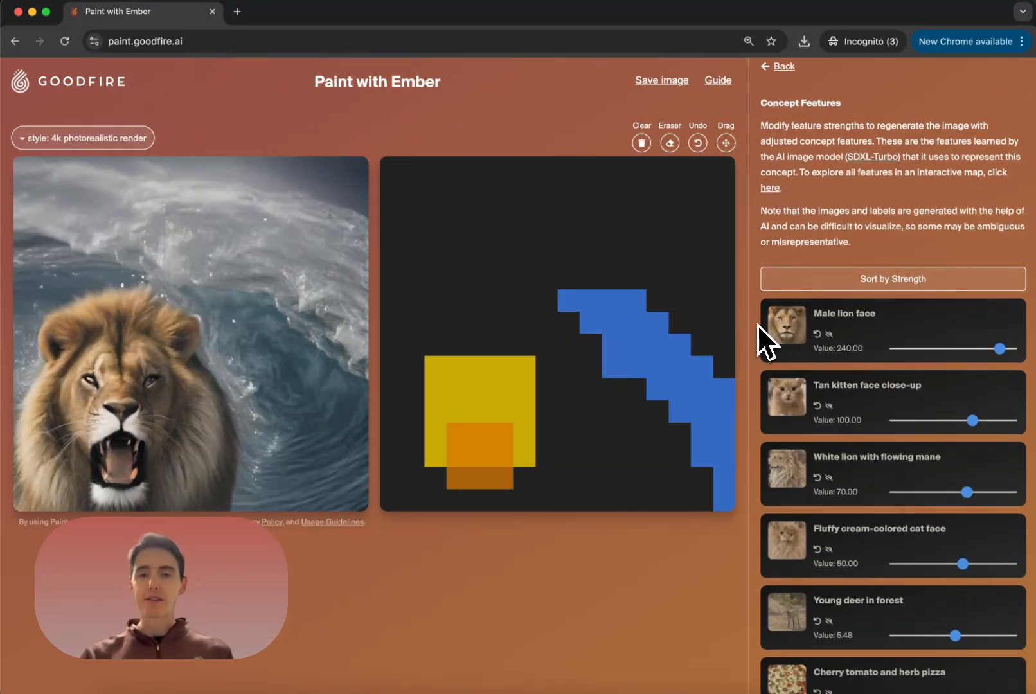
pyautogui.scroll(-1, 757, 324)
pyautogui.scroll(2, 757, 324)
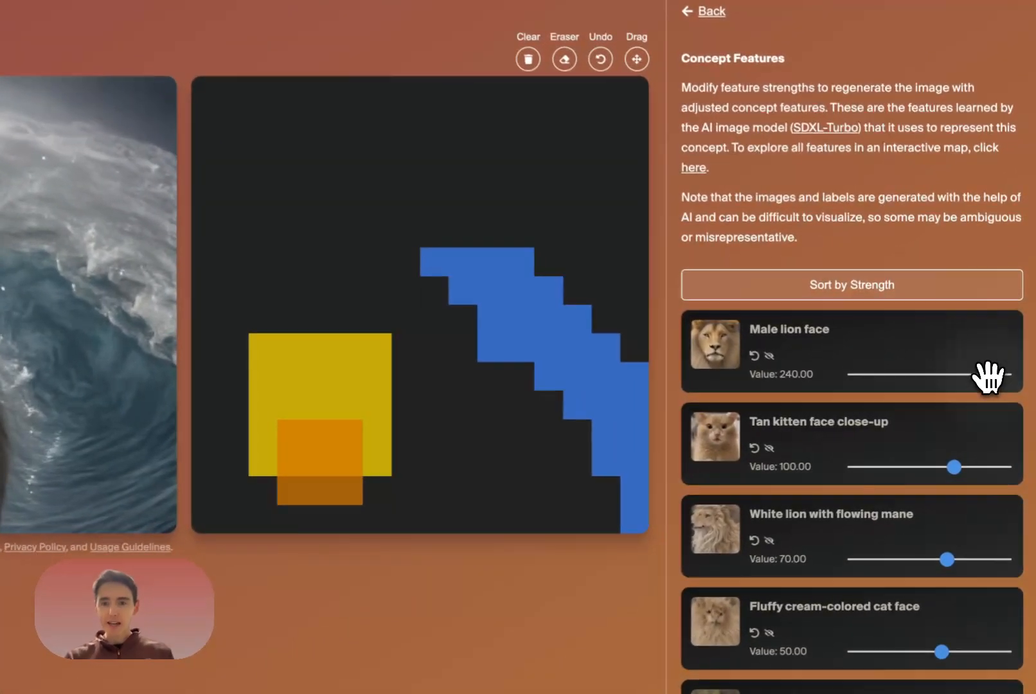
pyautogui.moveTo(998, 388); pyautogui.dragTo(948, 377)
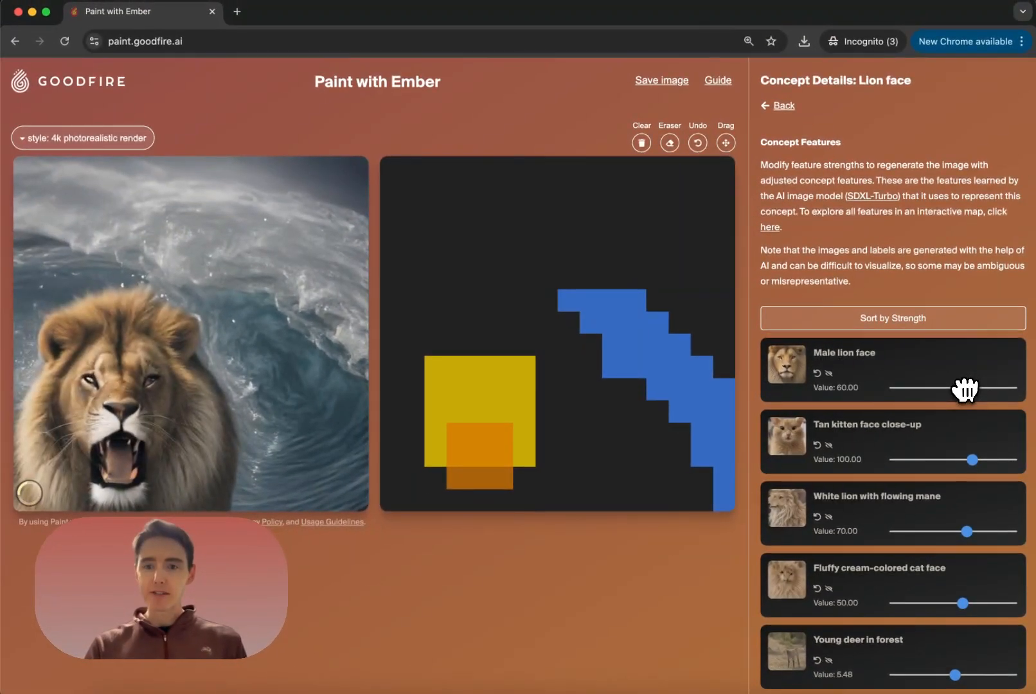
pyautogui.moveTo(964, 390); pyautogui.dragTo(959, 391)
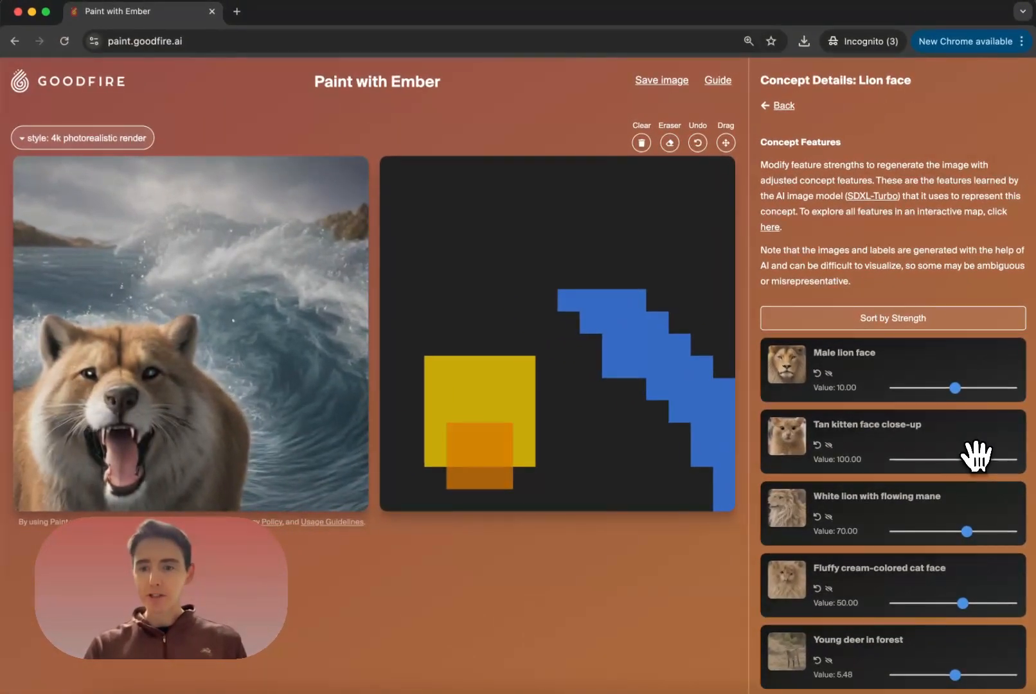
pyautogui.moveTo(936, 425); pyautogui.dragTo(941, 422)
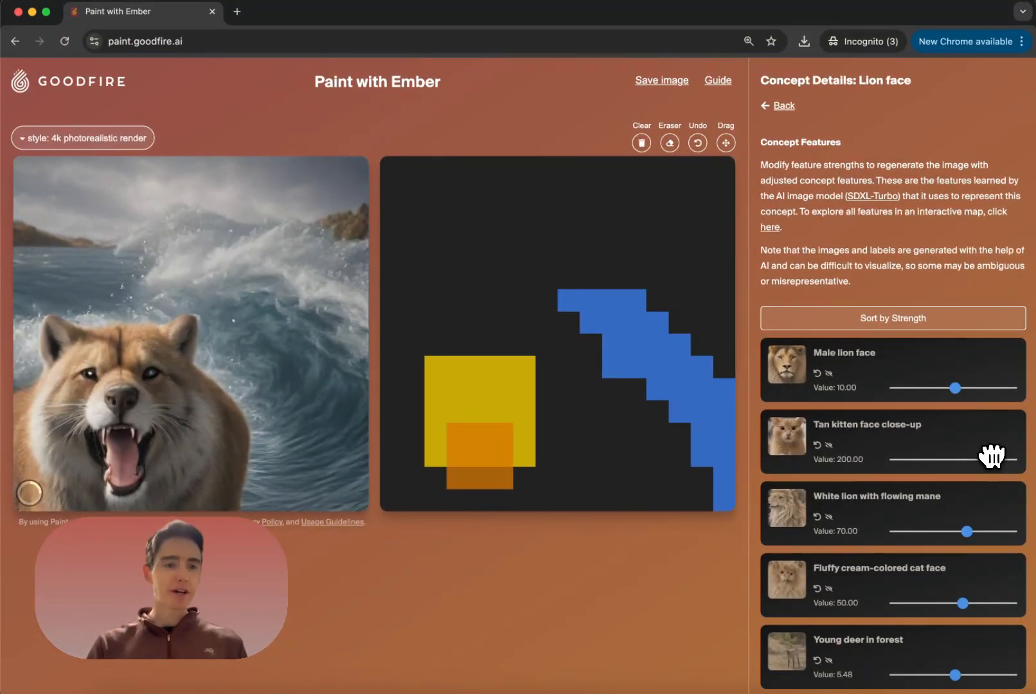
pyautogui.moveTo(992, 456); pyautogui.dragTo(994, 456)
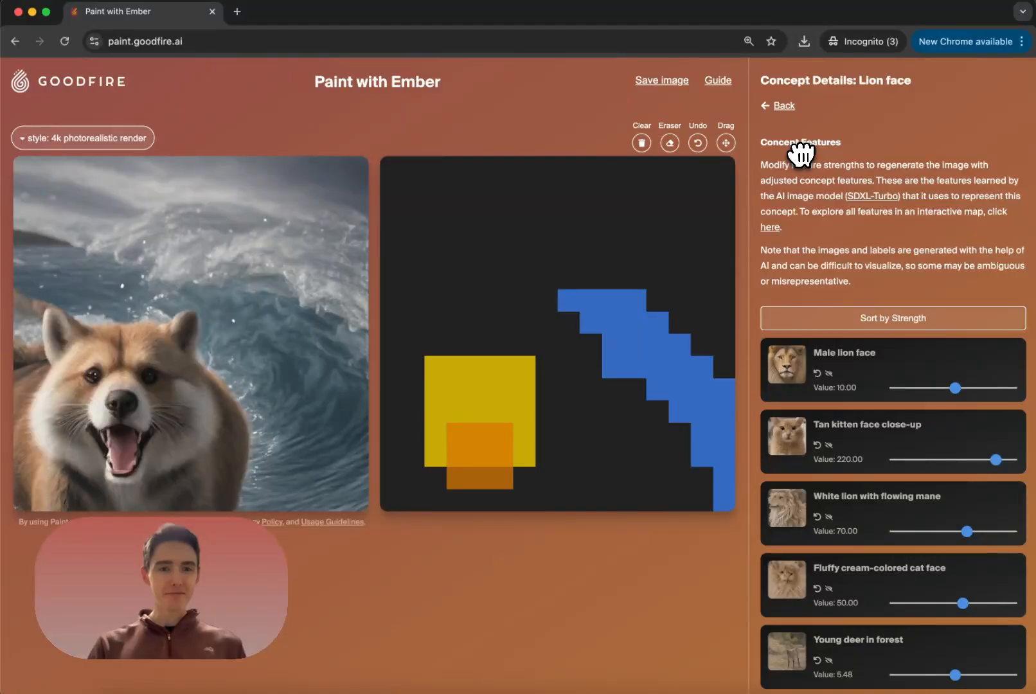
# Try the image in the 3d render octane style and in the blueprint technical drawing style
pyautogui.click(82, 143)
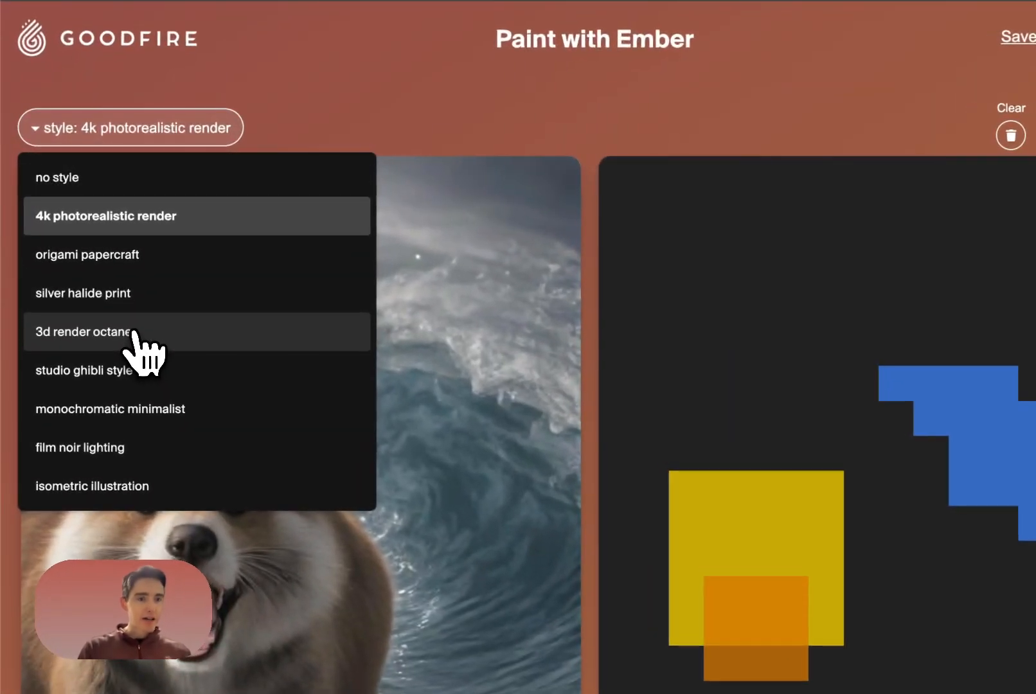
pyautogui.click(132, 334)
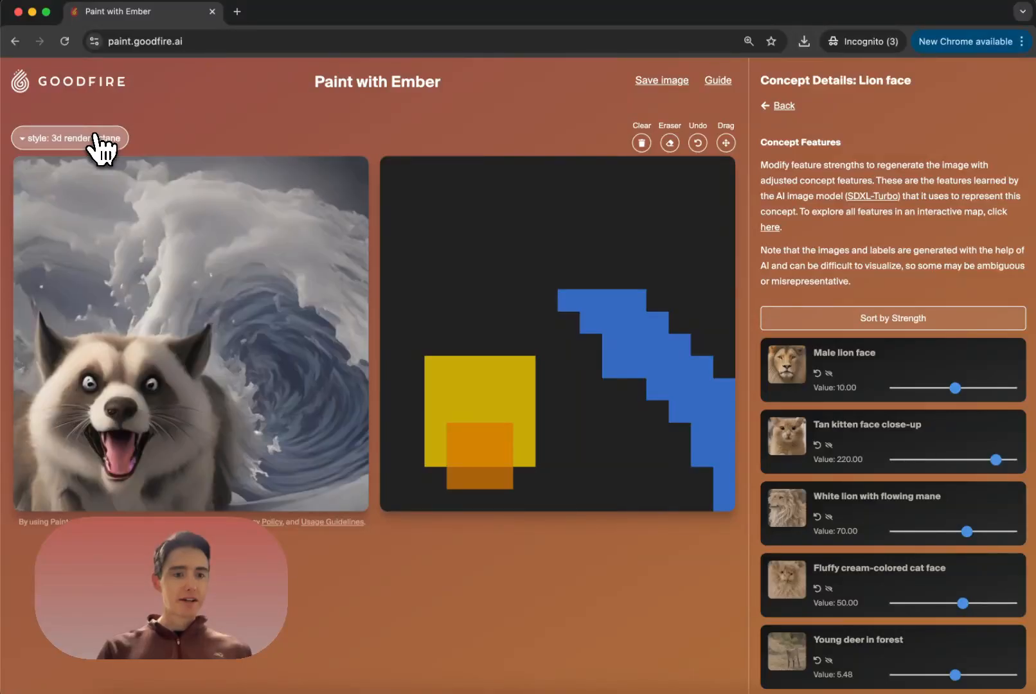
pyautogui.click(99, 145)
pyautogui.scroll(-3, 117, 290)
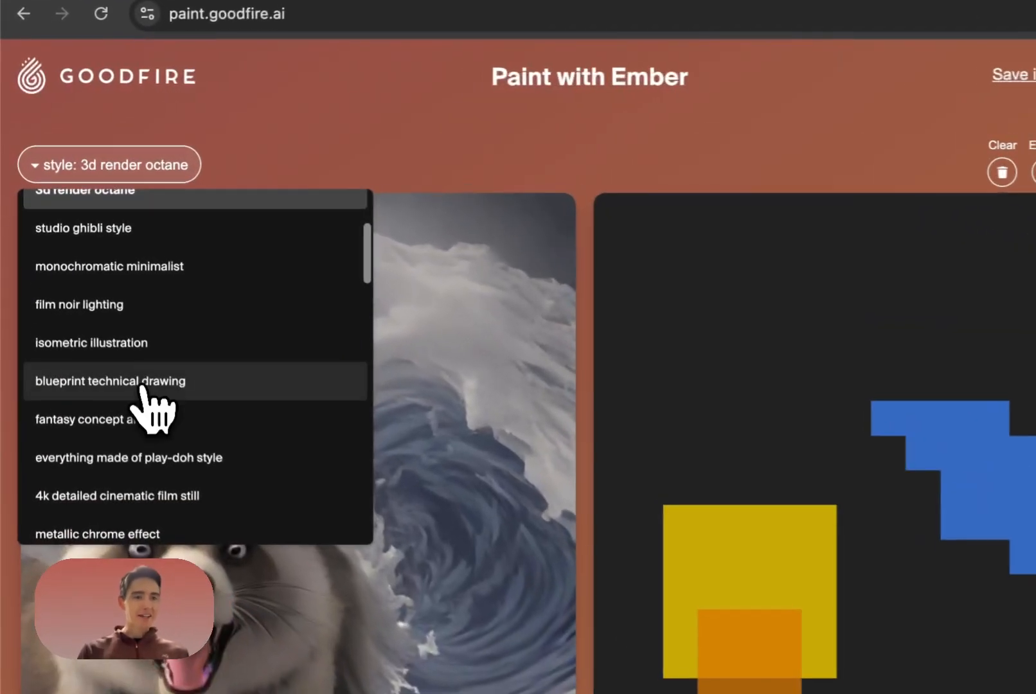
pyautogui.click(123, 384)
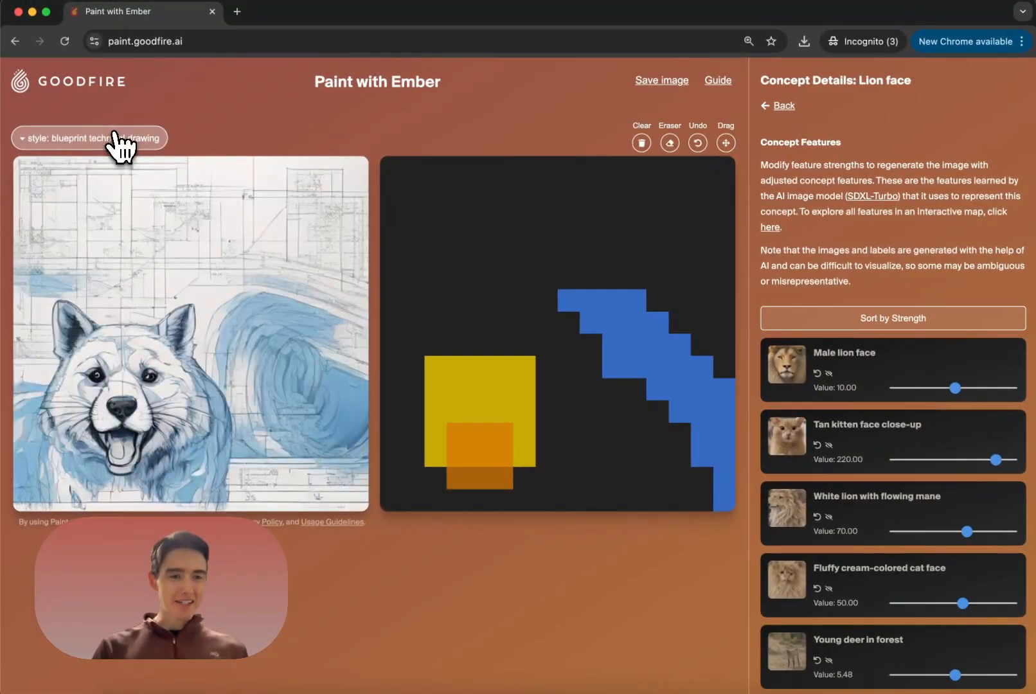
# Change the image style to metallic chrome effect
pyautogui.click(118, 141)
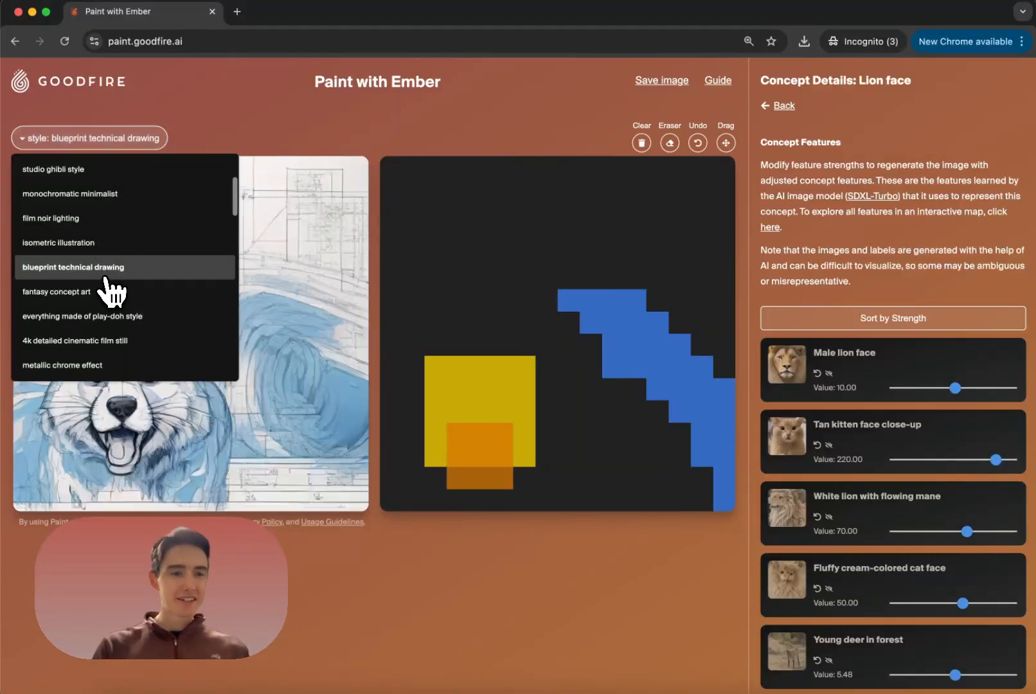
pyautogui.scroll(-1, 129, 285)
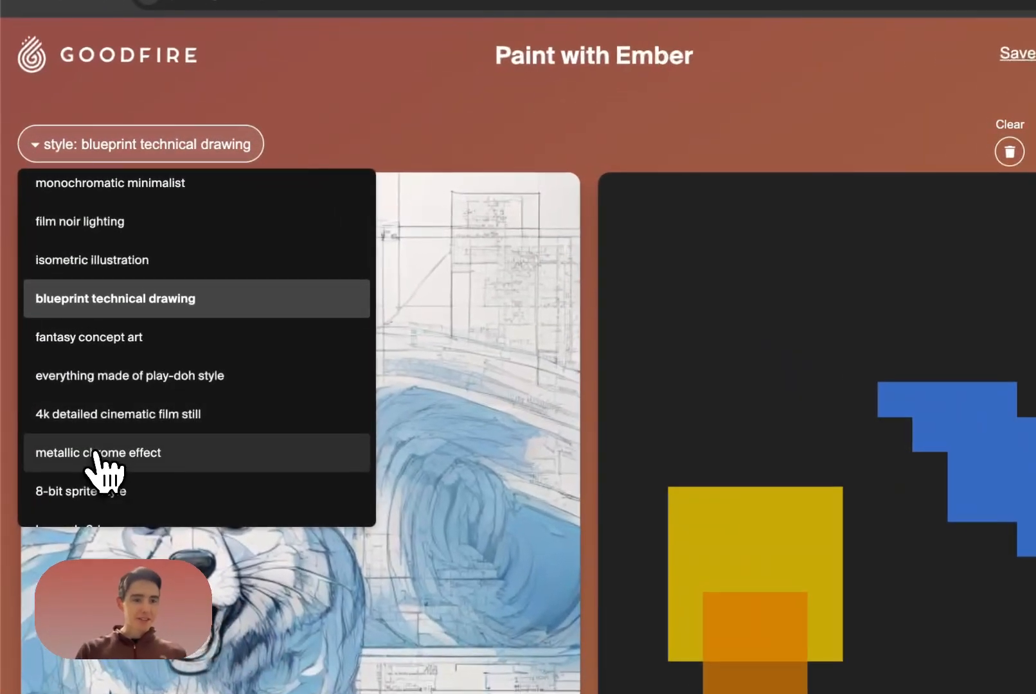
pyautogui.click(95, 453)
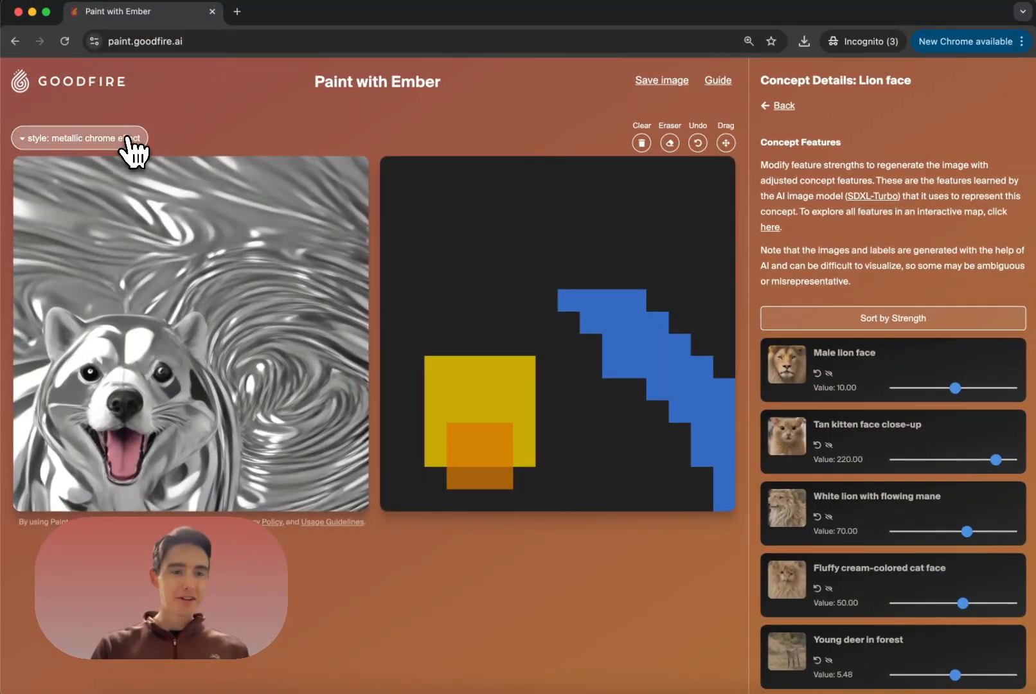
# Change the image style to 4k photorealistic render
pyautogui.click(127, 137)
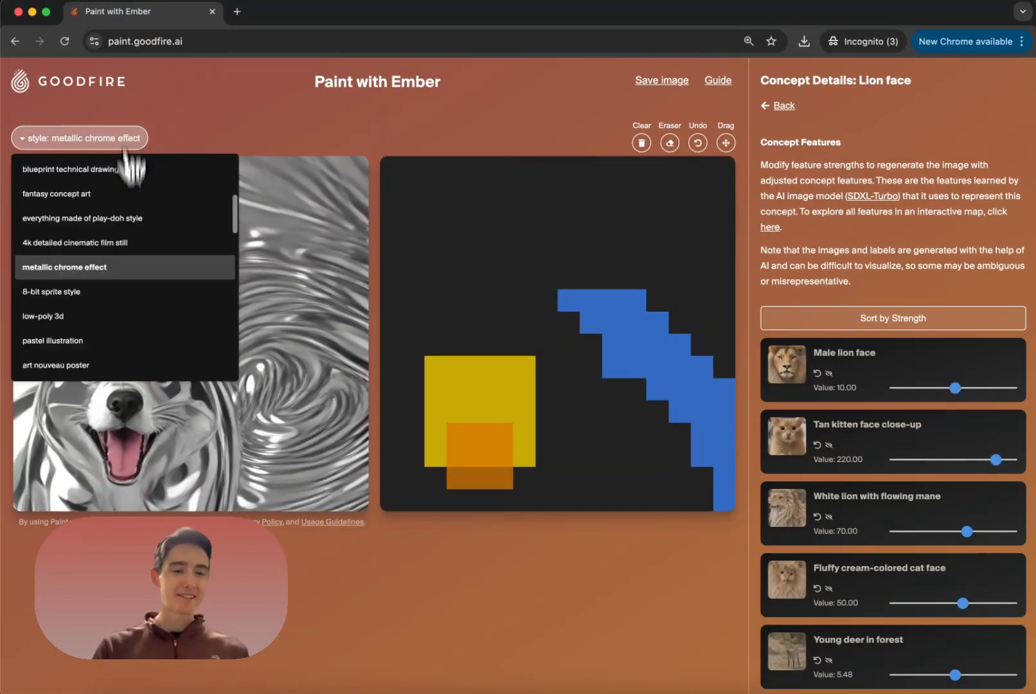
pyautogui.scroll(1, 148, 238)
pyautogui.scroll(5, 148, 222)
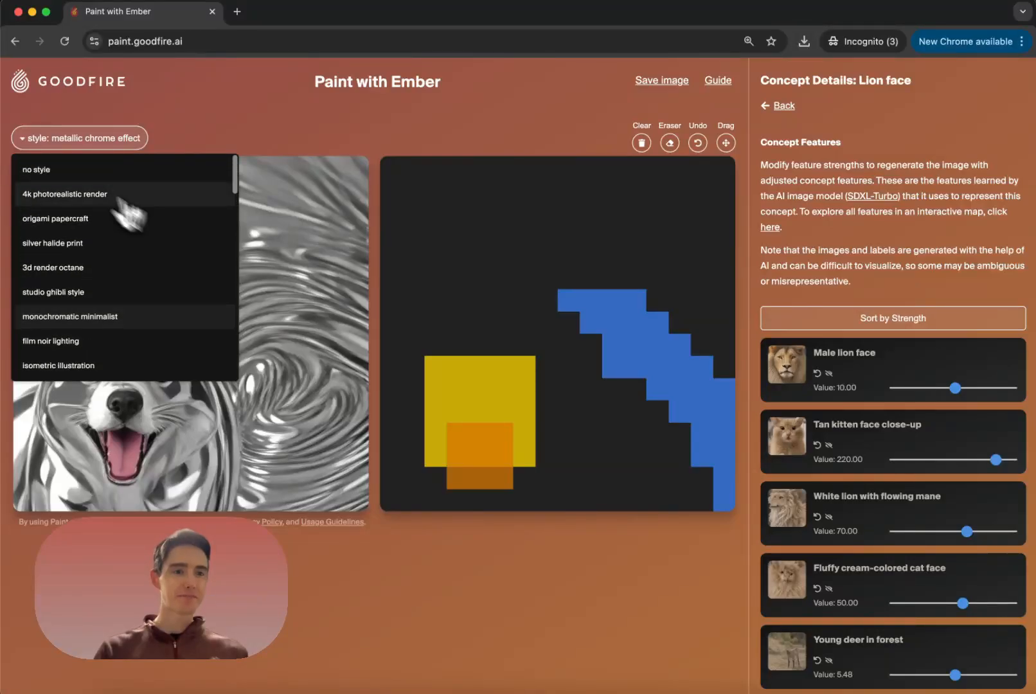
pyautogui.click(67, 190)
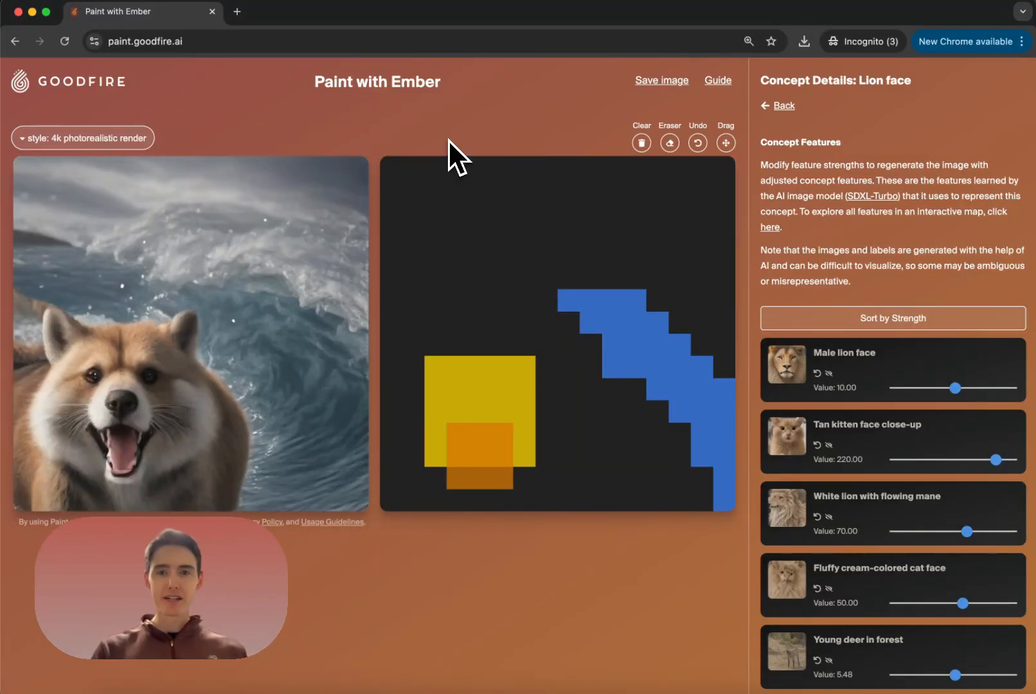
# Clear the canvas and leave the Lion face concept details to return to the concepts palette
pyautogui.click(642, 143)
pyautogui.click(609, 415)
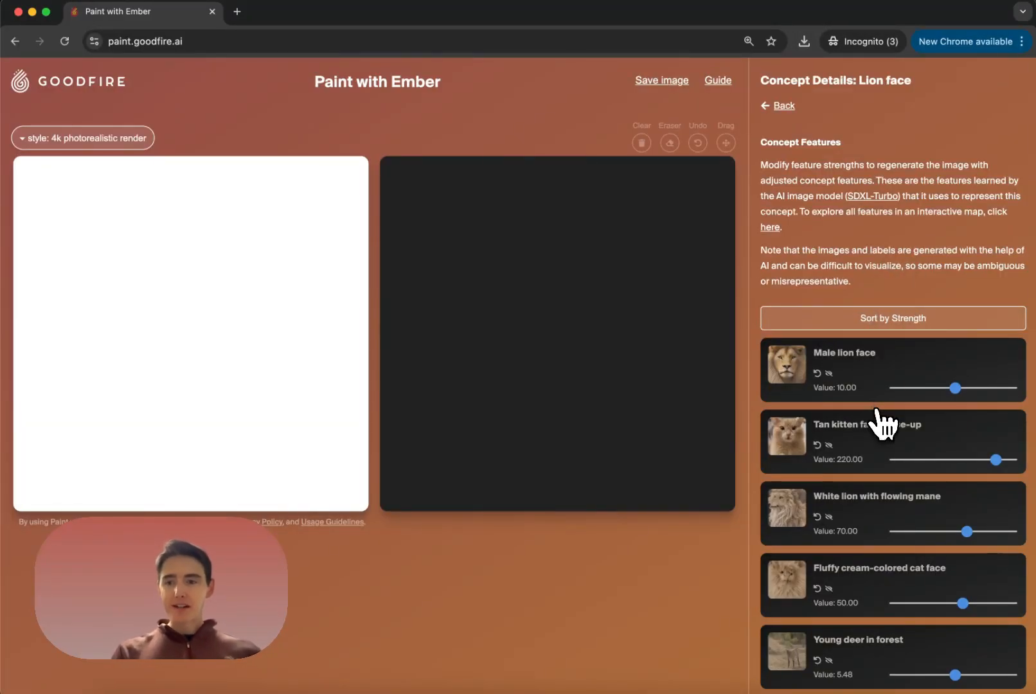
pyautogui.scroll(-5, 881, 422)
pyautogui.scroll(5, 881, 422)
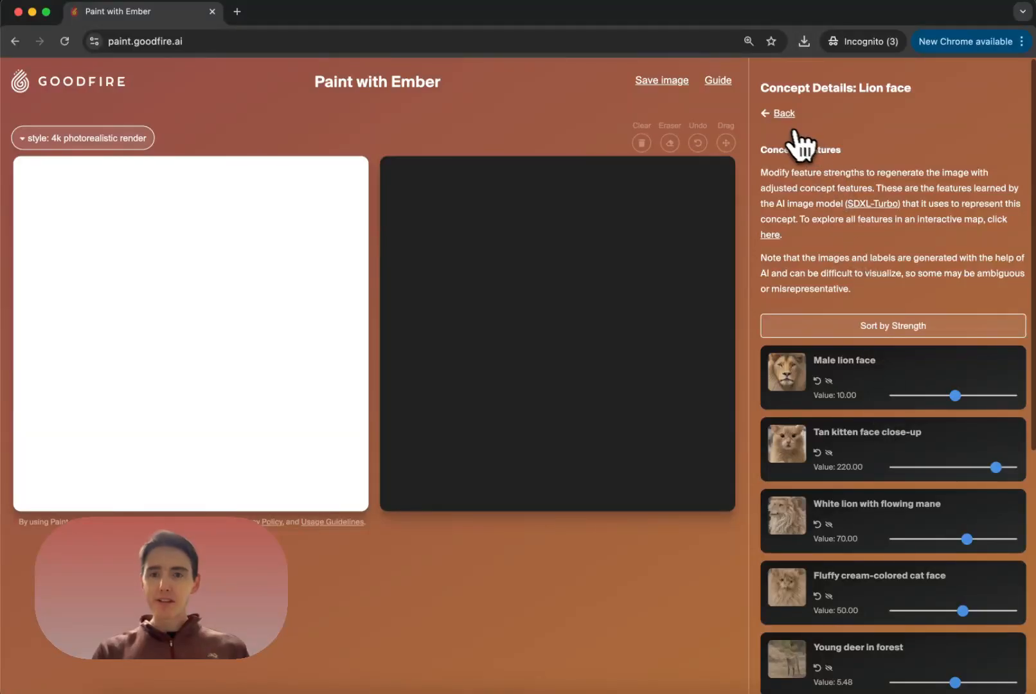
pyautogui.click(778, 113)
# Paint a wide rectangle of the Eyeball concept in the upper right part of the canvas
pyautogui.scroll(-8, 881, 272)
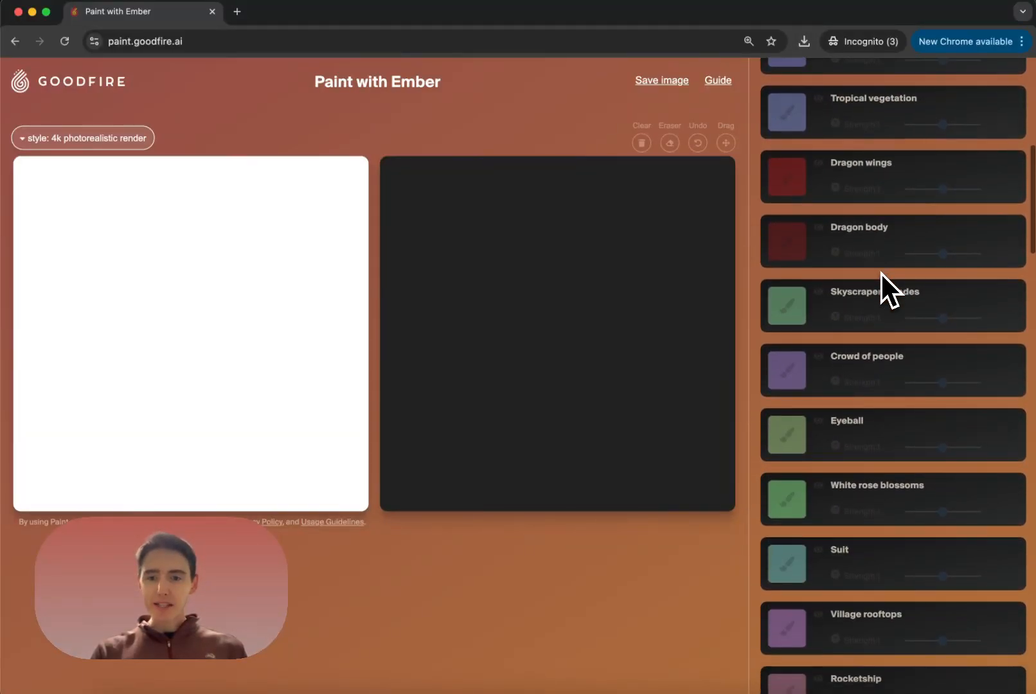
pyautogui.click(791, 428)
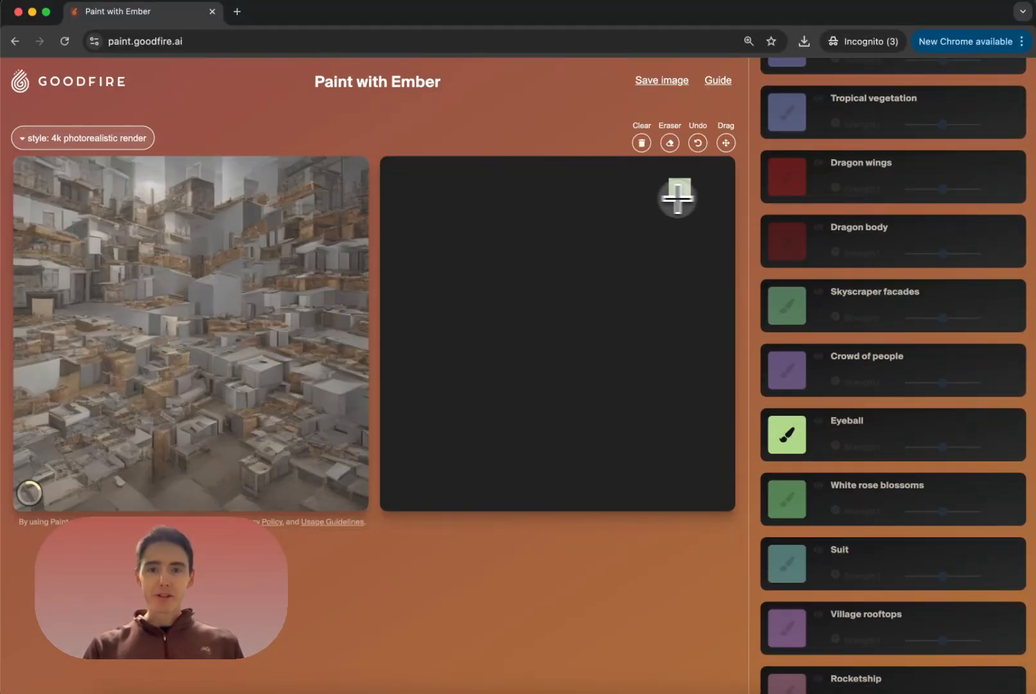
pyautogui.moveTo(675, 196)
pyautogui.mouseDown()
pyautogui.moveTo(595, 213)
pyautogui.moveTo(637, 263)
pyautogui.moveTo(691, 239)
pyautogui.moveTo(635, 208)
pyautogui.moveTo(620, 237)
pyautogui.moveTo(672, 219)
pyautogui.moveTo(581, 205)
pyautogui.moveTo(582, 194)
pyautogui.moveTo(571, 250)
pyautogui.mouseUp()
# Paint a square patch of White rose blossoms near the left edge of the canvas, below the Eyeball area
pyautogui.scroll(-10, 814, 372)
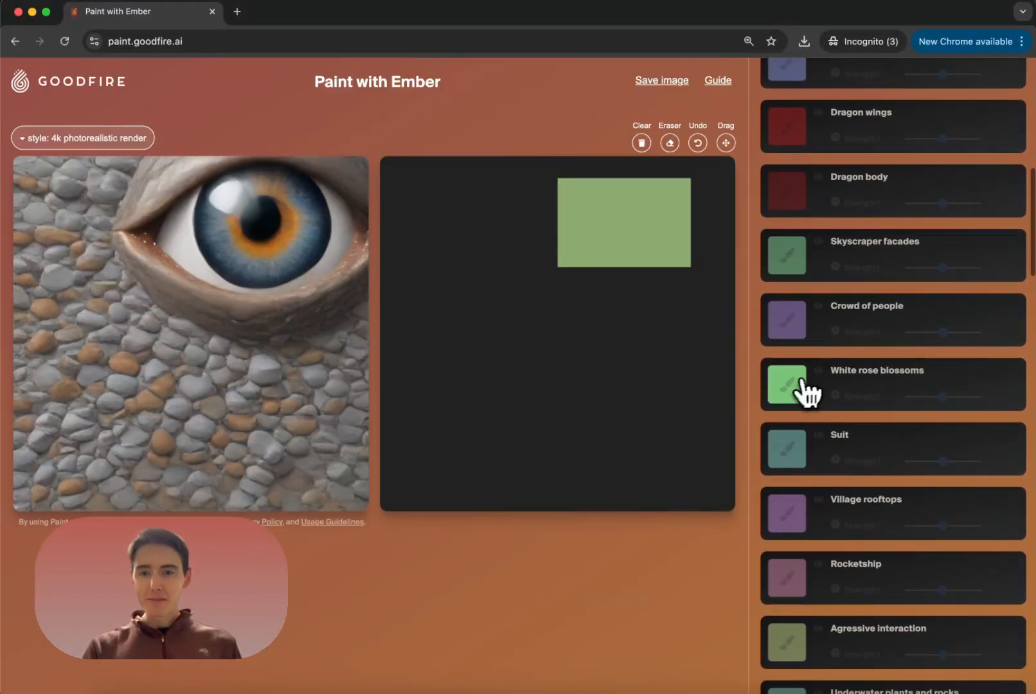
pyautogui.click(807, 389)
pyautogui.moveTo(418, 303)
pyautogui.mouseDown()
pyautogui.moveTo(445, 368)
pyautogui.moveTo(457, 311)
pyautogui.moveTo(441, 302)
pyautogui.moveTo(458, 341)
pyautogui.moveTo(476, 320)
pyautogui.moveTo(474, 352)
pyautogui.moveTo(446, 356)
pyautogui.moveTo(448, 339)
pyautogui.moveTo(476, 306)
pyautogui.mouseUp()
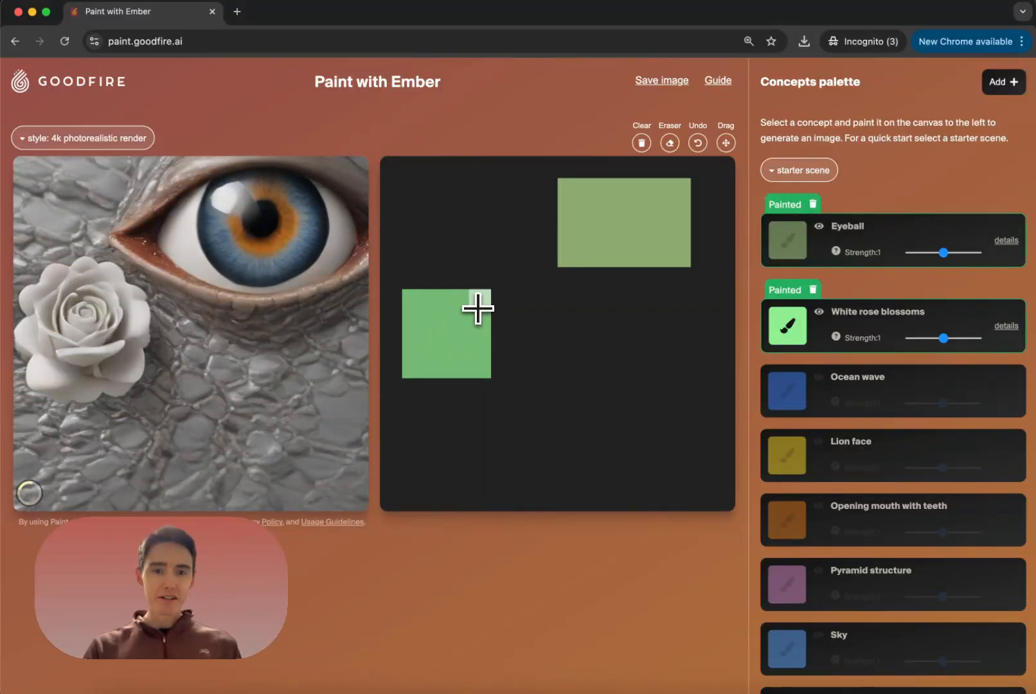
# Paint a block of the Suit concept at the bottom centre of the canvas
pyautogui.scroll(-9, 908, 472)
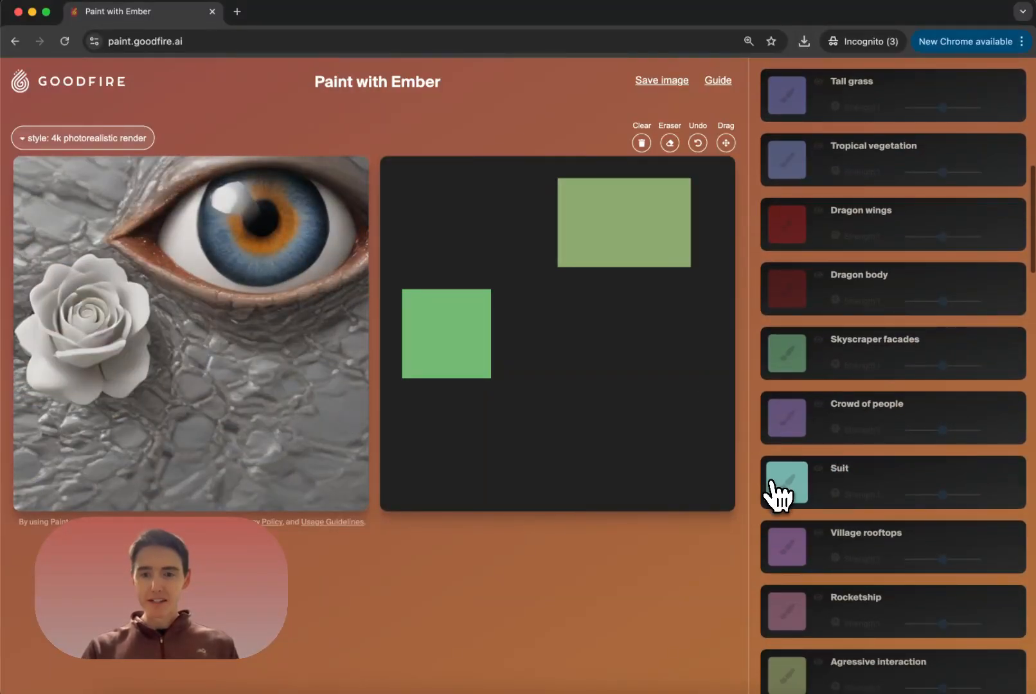
pyautogui.click(787, 486)
pyautogui.moveTo(590, 389)
pyautogui.mouseDown()
pyautogui.moveTo(599, 503)
pyautogui.moveTo(652, 509)
pyautogui.moveTo(651, 404)
pyautogui.moveTo(624, 391)
pyautogui.moveTo(631, 480)
pyautogui.moveTo(628, 431)
pyautogui.moveTo(610, 474)
pyautogui.moveTo(631, 420)
pyautogui.moveTo(545, 448)
pyautogui.mouseUp()
# Move the White rose blossoms patch onto the top of the Suit block, and widen the Suit block on both sides
pyautogui.click(726, 143)
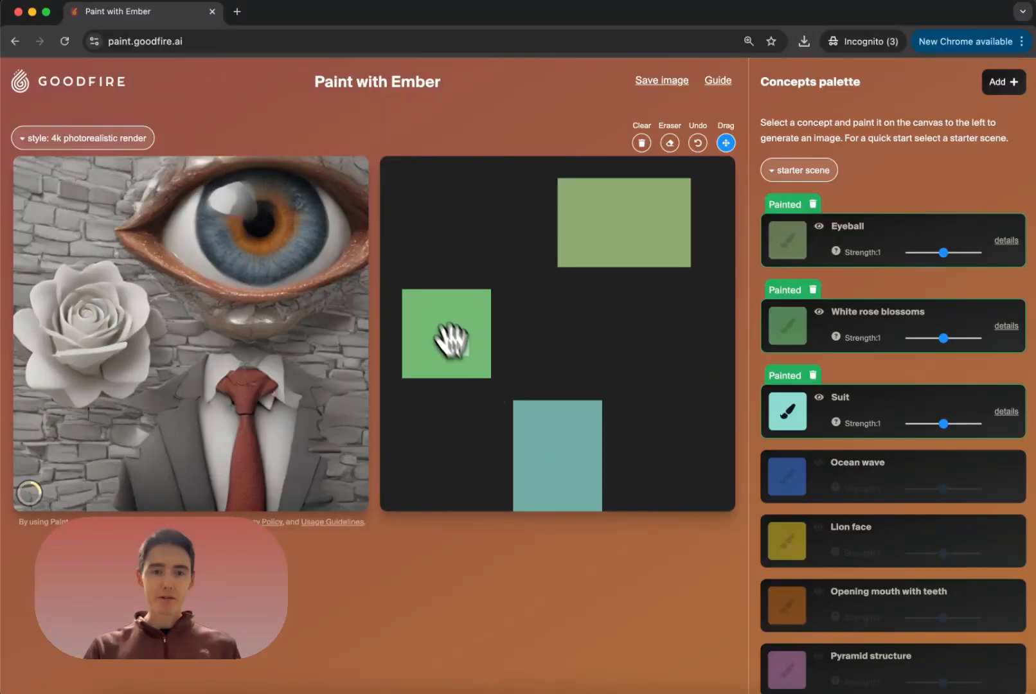
pyautogui.moveTo(451, 342); pyautogui.dragTo(560, 366)
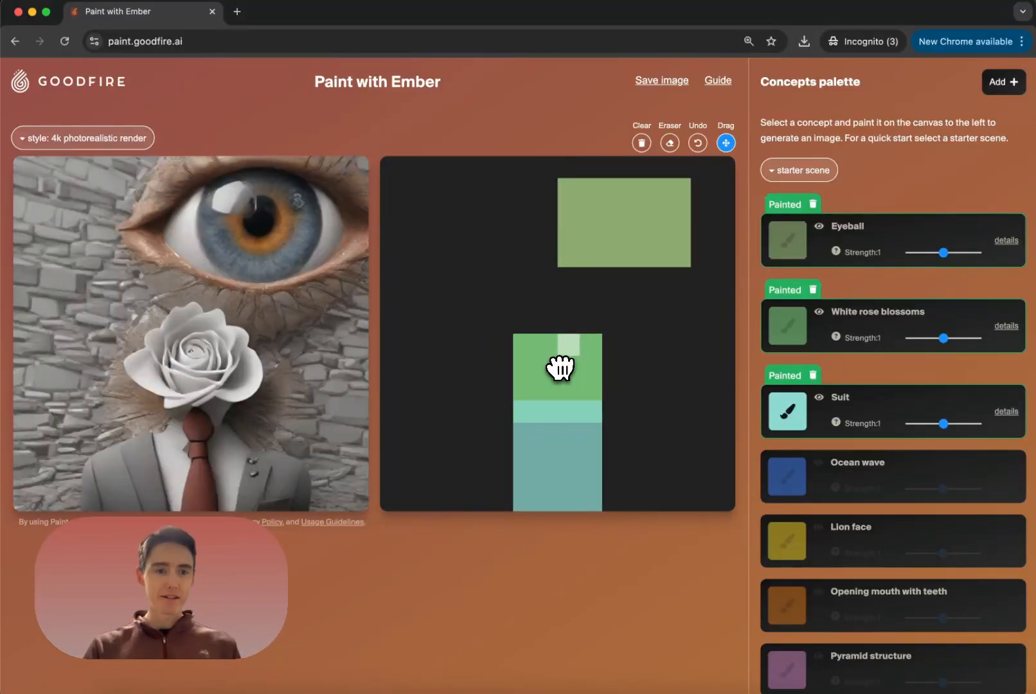
pyautogui.click(784, 418)
pyautogui.moveTo(620, 421)
pyautogui.mouseDown()
pyautogui.moveTo(613, 417)
pyautogui.moveTo(613, 502)
pyautogui.mouseUp()
pyautogui.moveTo(536, 437)
pyautogui.mouseDown()
pyautogui.moveTo(511, 415)
pyautogui.moveTo(509, 512)
pyautogui.mouseUp()
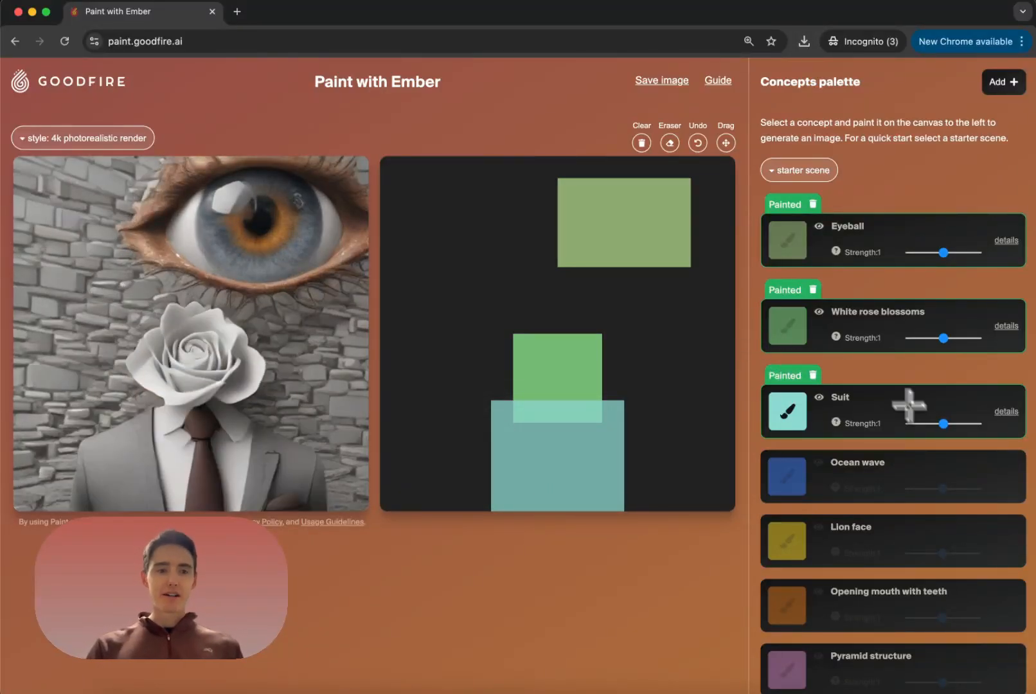
# Clear the Eyeball, White rose blossoms and Suit areas from the canvas
pyautogui.scroll(-10, 933, 428)
pyautogui.scroll(10, 932, 428)
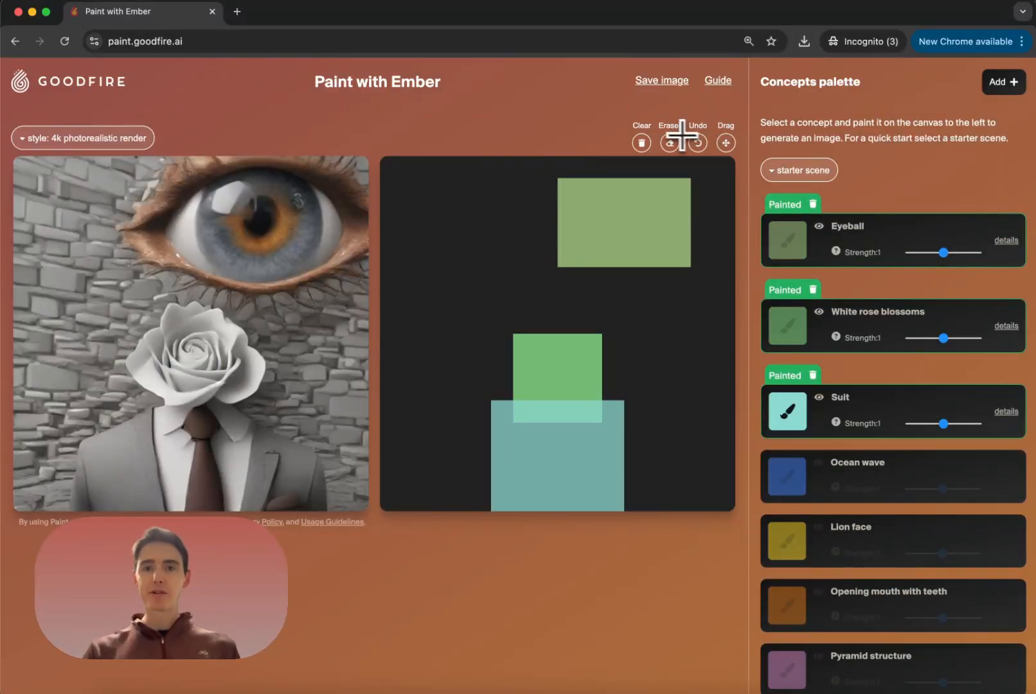
pyautogui.click(641, 143)
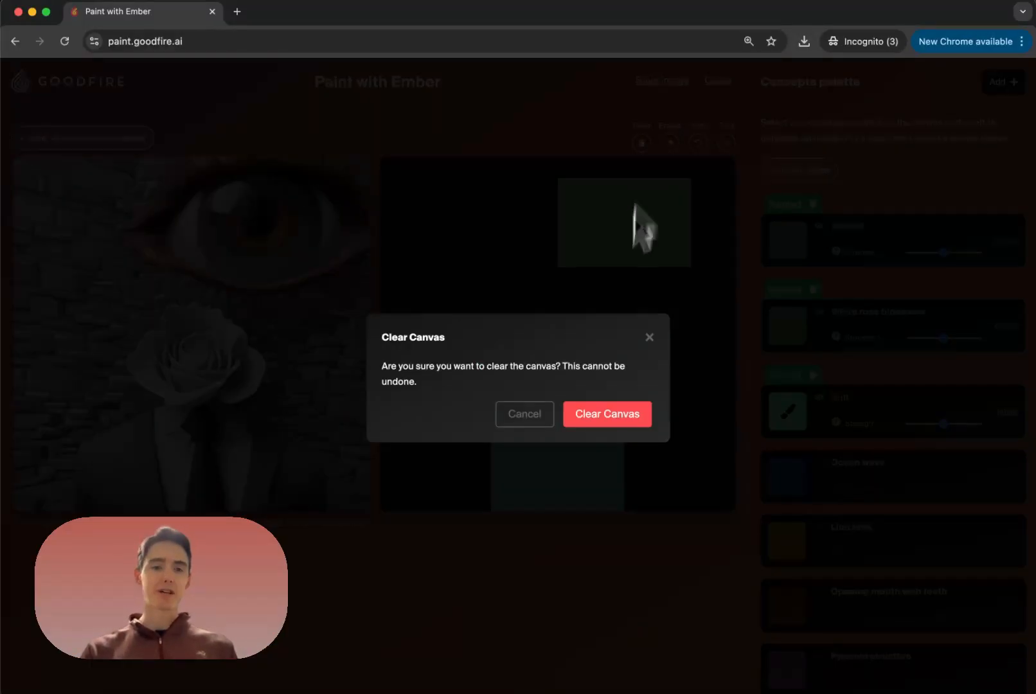
pyautogui.click(607, 414)
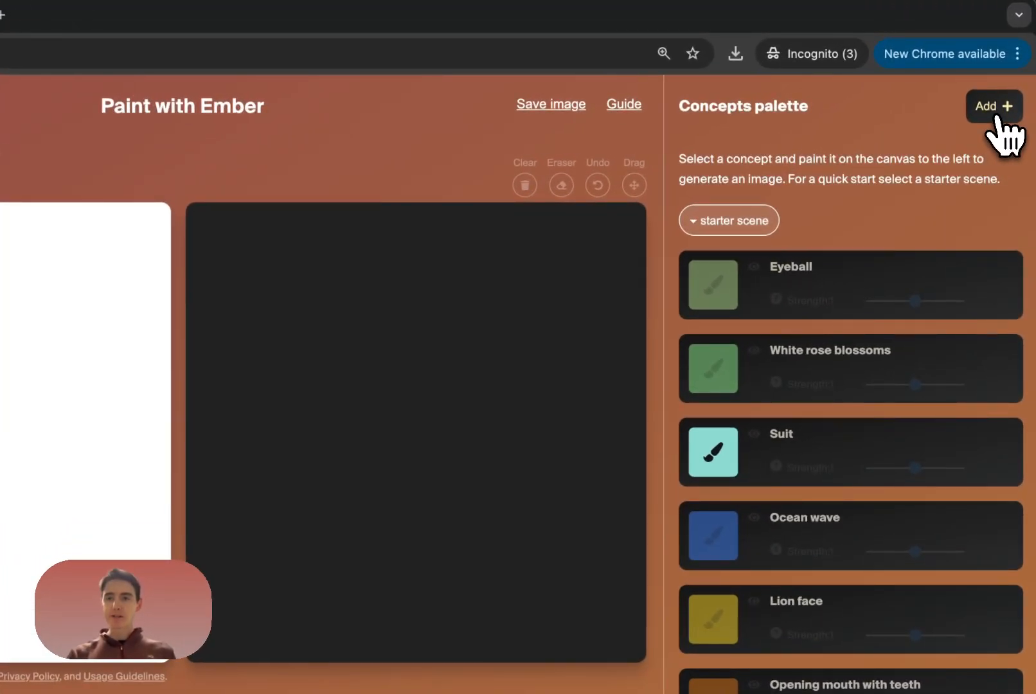
# Generate an image from the prompt "galloping horse in a field" and extract 4 concepts from it
pyautogui.click(994, 119)
pyautogui.click(502, 350)
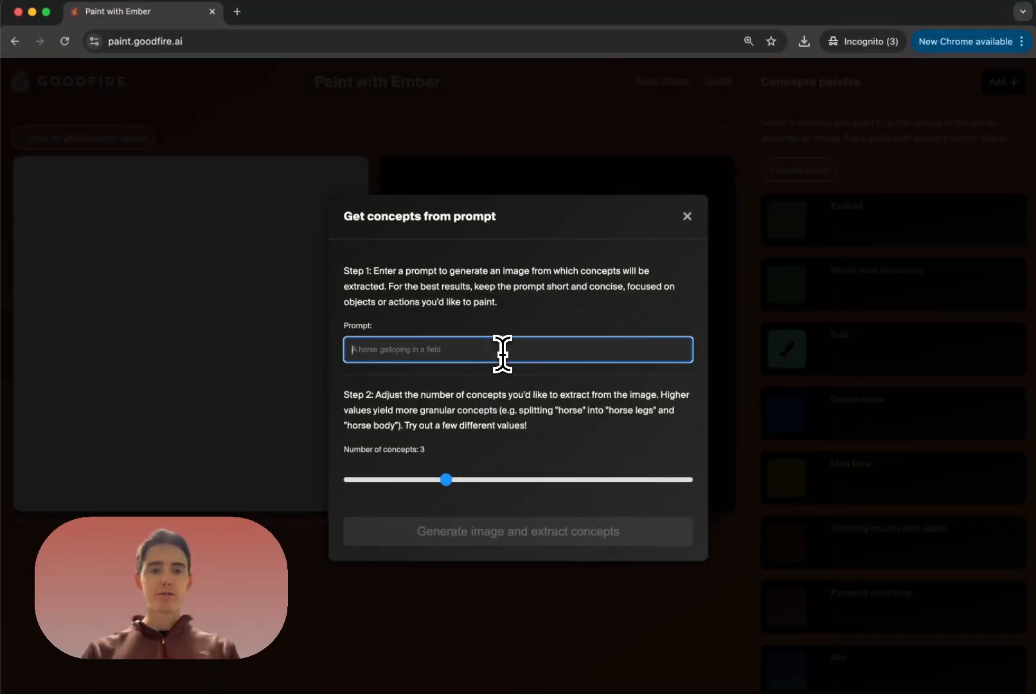
pyautogui.write('galloping horse in a field')
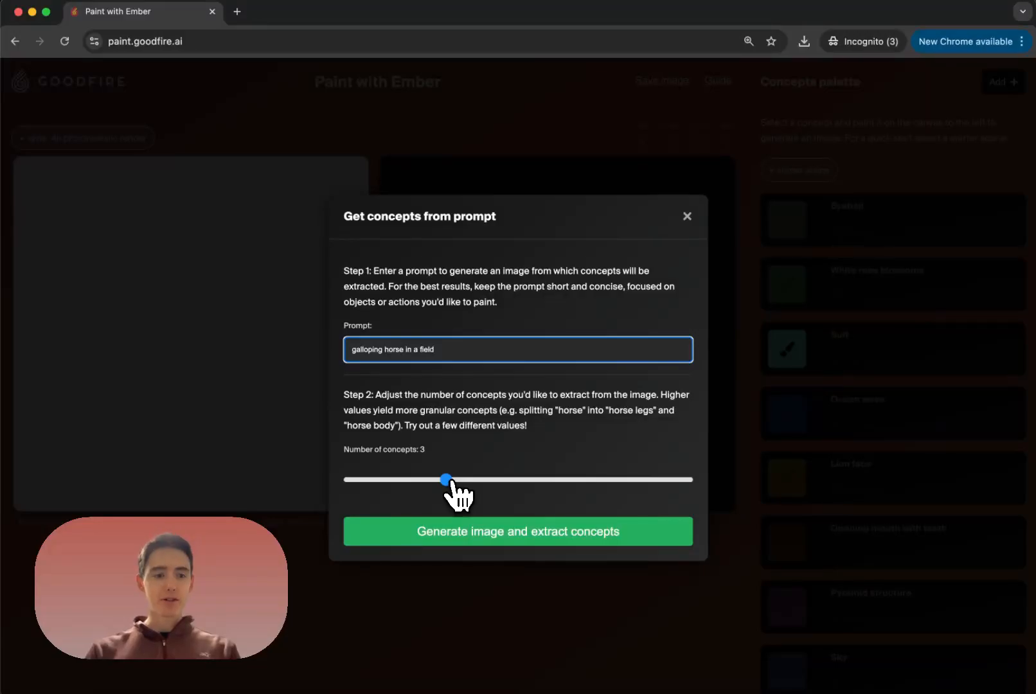
pyautogui.moveTo(446, 480); pyautogui.dragTo(475, 481)
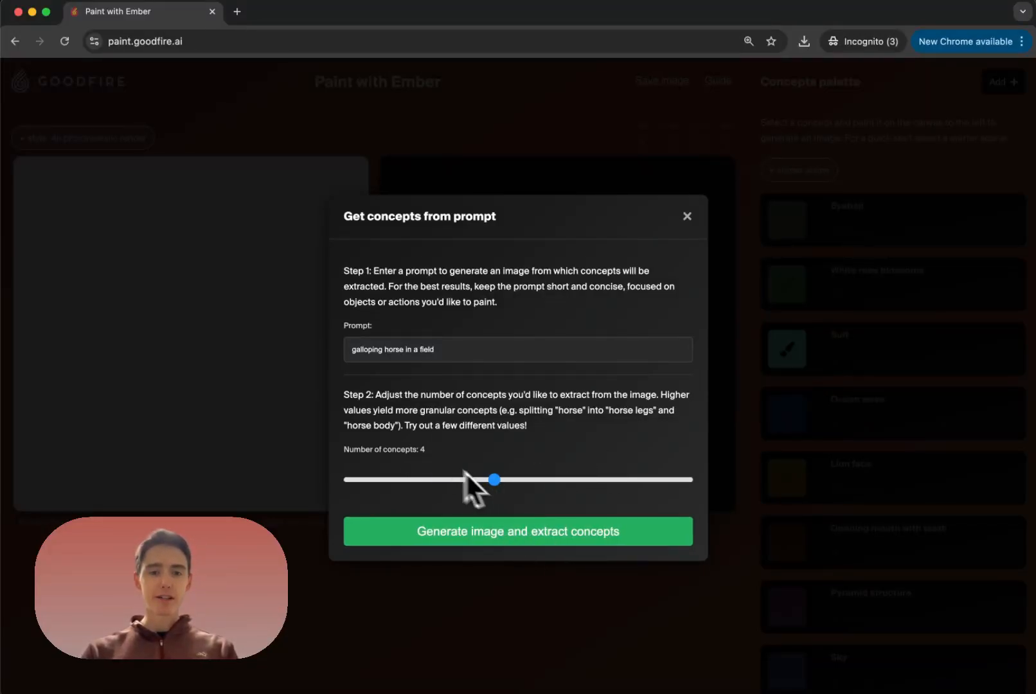
pyautogui.click(511, 524)
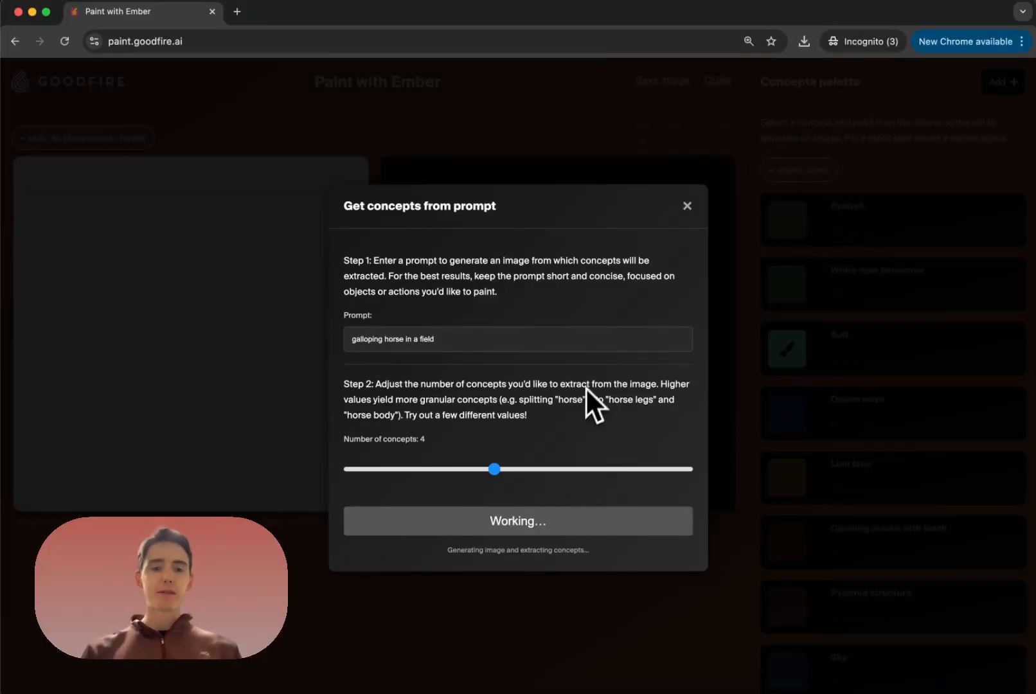
# Examine the generated horse image and preview the area covered by each extracted concept
pyautogui.scroll(-2, 566, 347)
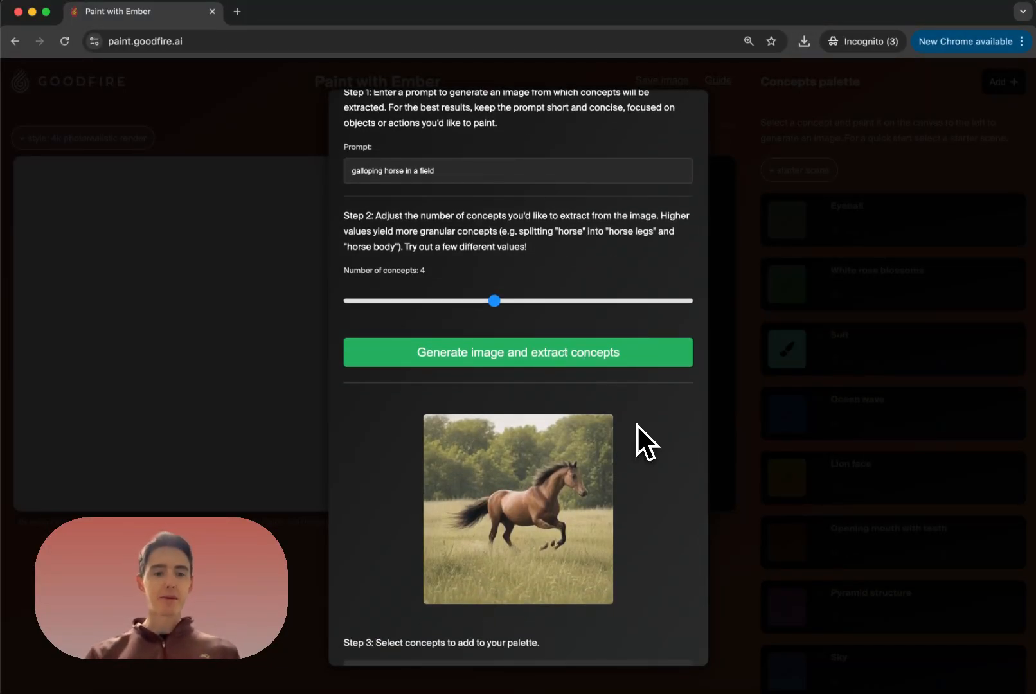
pyautogui.scroll(-1, 637, 424)
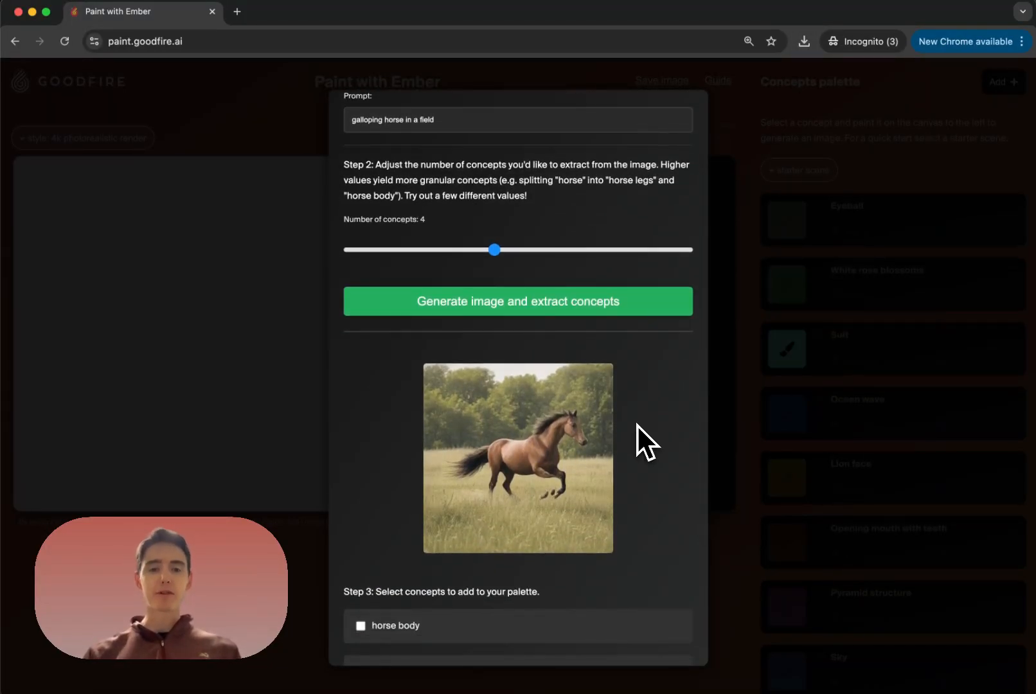
pyautogui.scroll(-3, 637, 424)
pyautogui.scroll(-1, 651, 315)
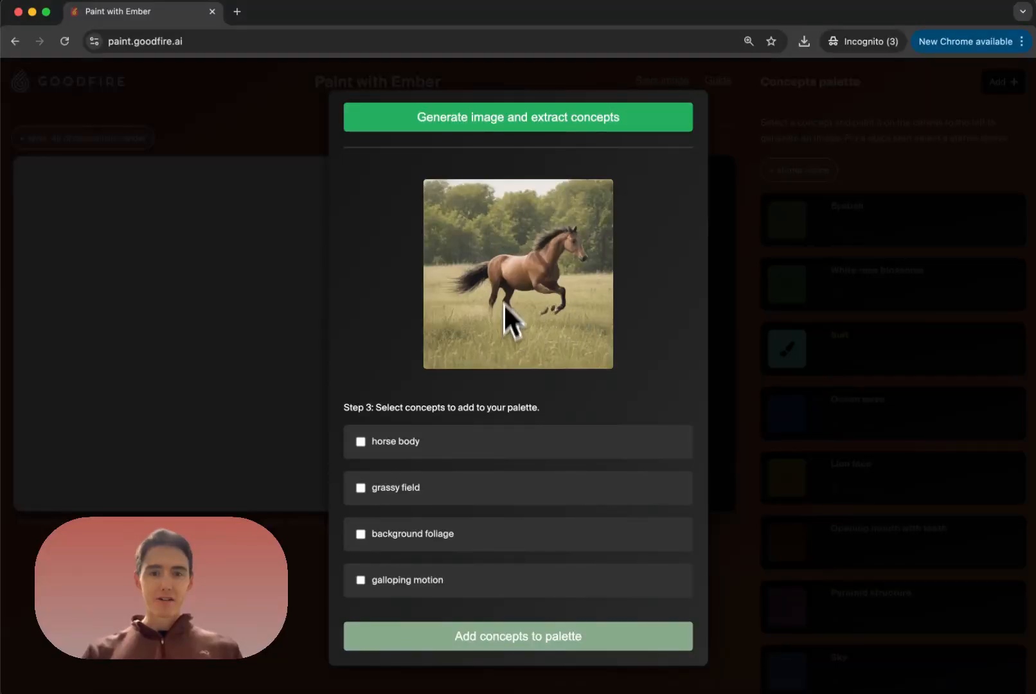
pyautogui.scroll(1, 552, 396)
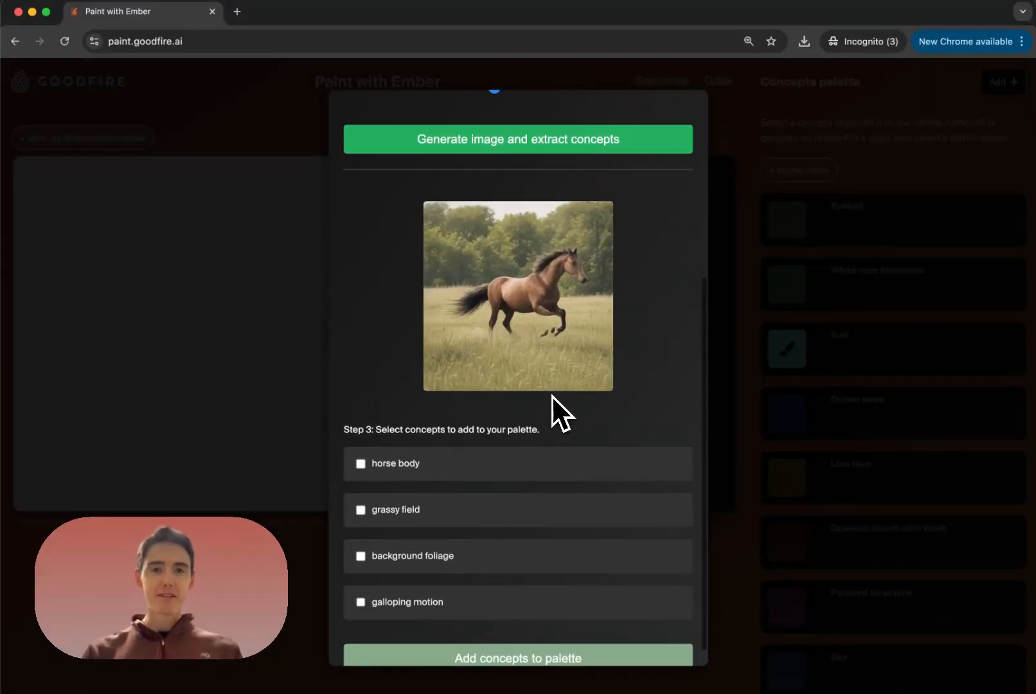
pyautogui.scroll(-1, 609, 284)
pyautogui.moveTo(520, 427)
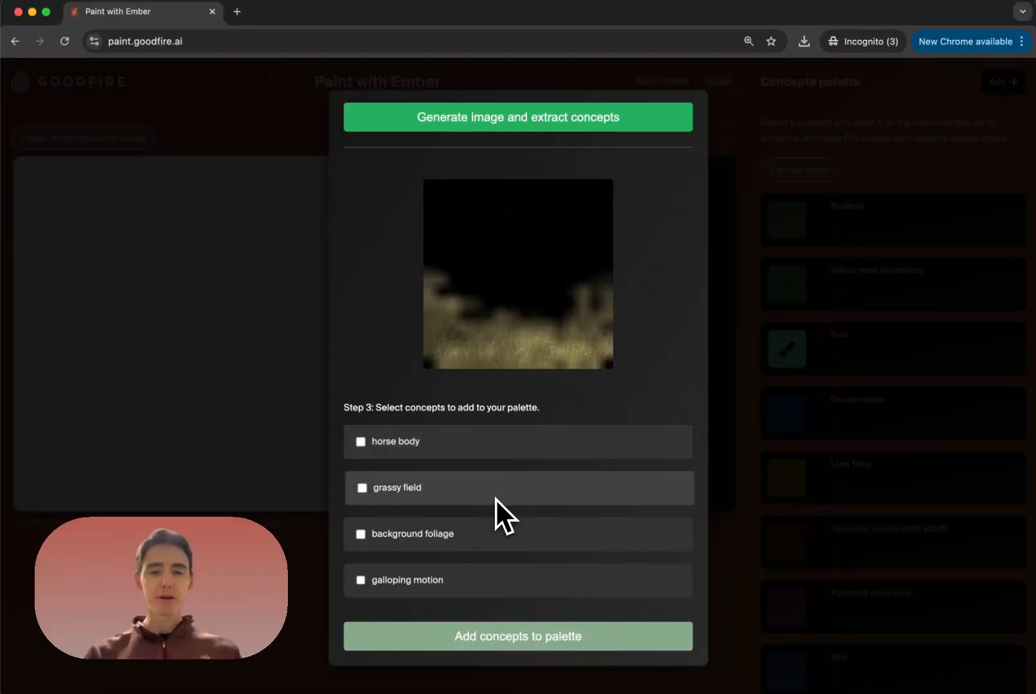
pyautogui.moveTo(495, 498)
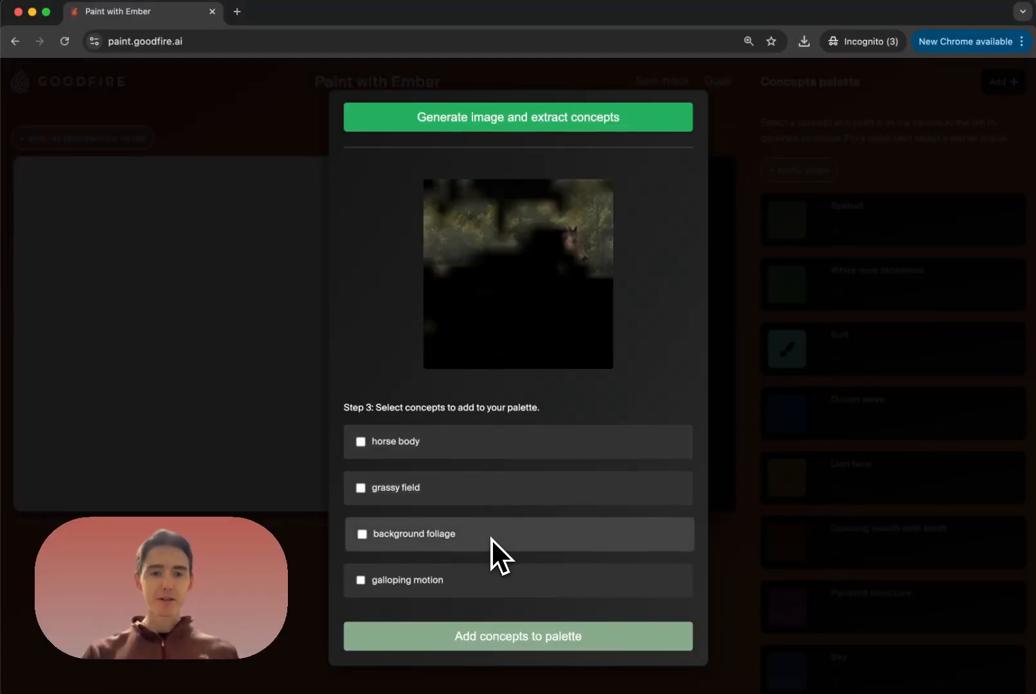
pyautogui.moveTo(486, 579)
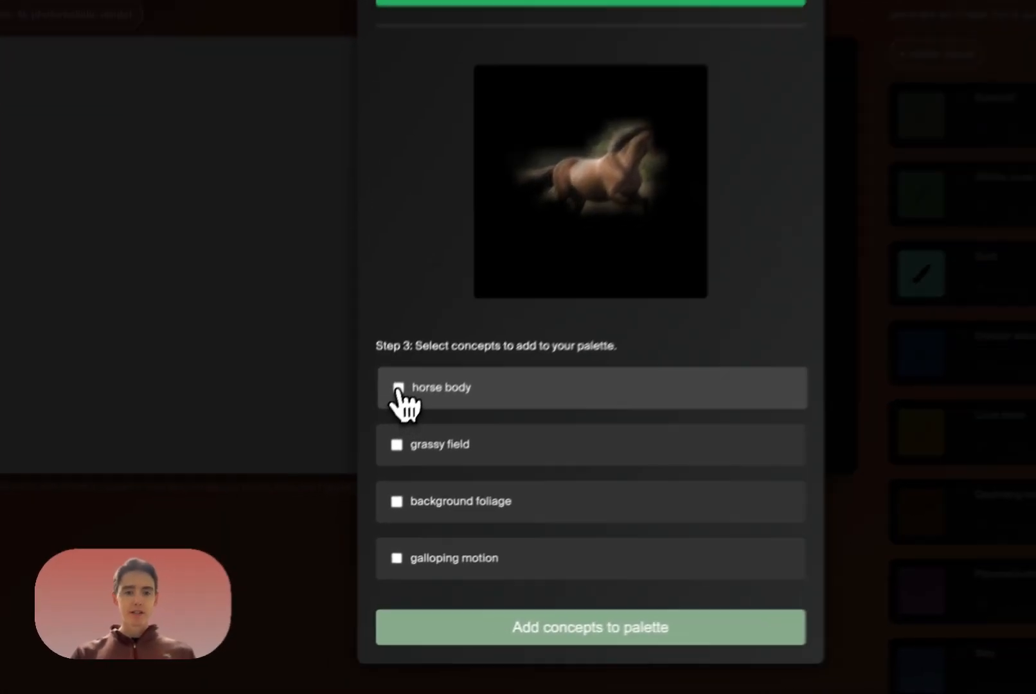
# Add the extracted concepts horse body and galloping motion to the palette
pyautogui.click(360, 442)
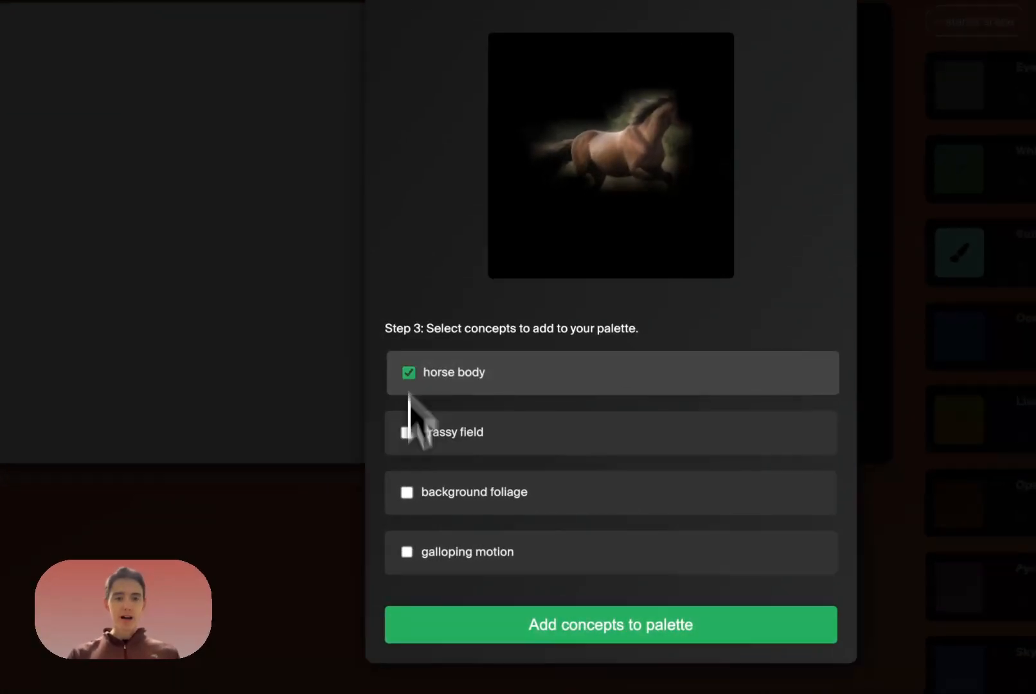
pyautogui.click(407, 552)
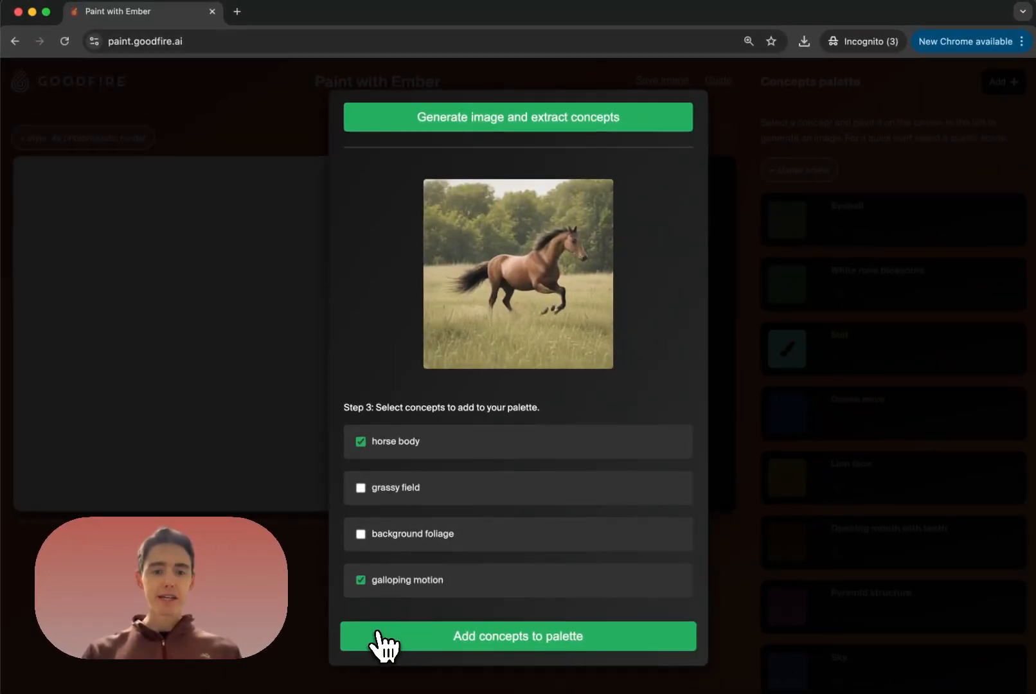
pyautogui.click(383, 651)
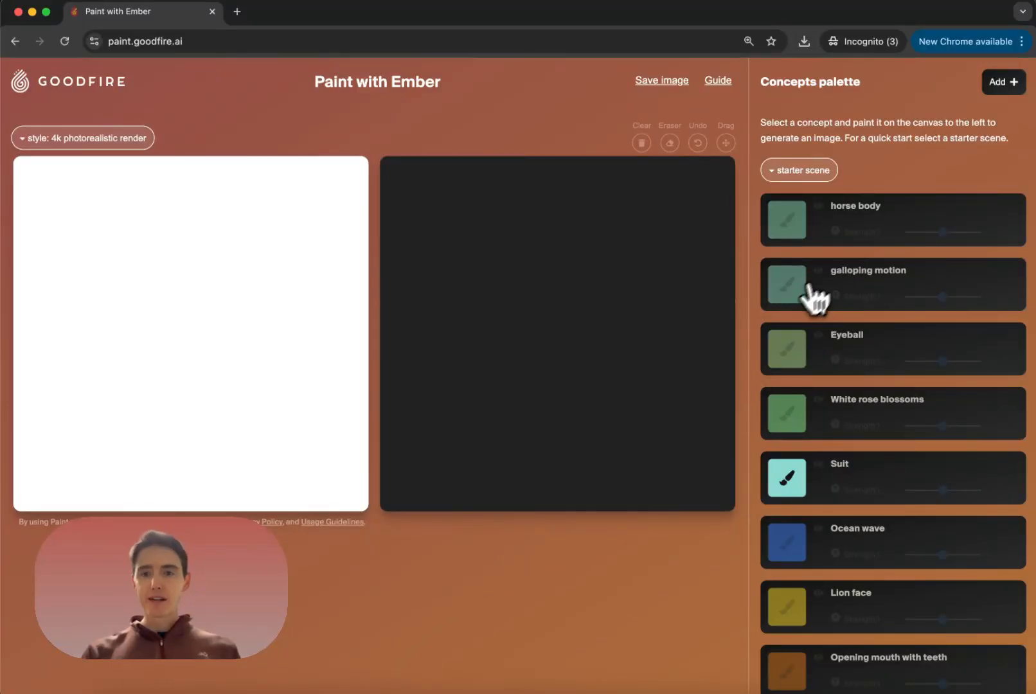
# Paint horse body as a central block with a neck and head rising to the right, and galloping motion across its lower edge
pyautogui.click(796, 222)
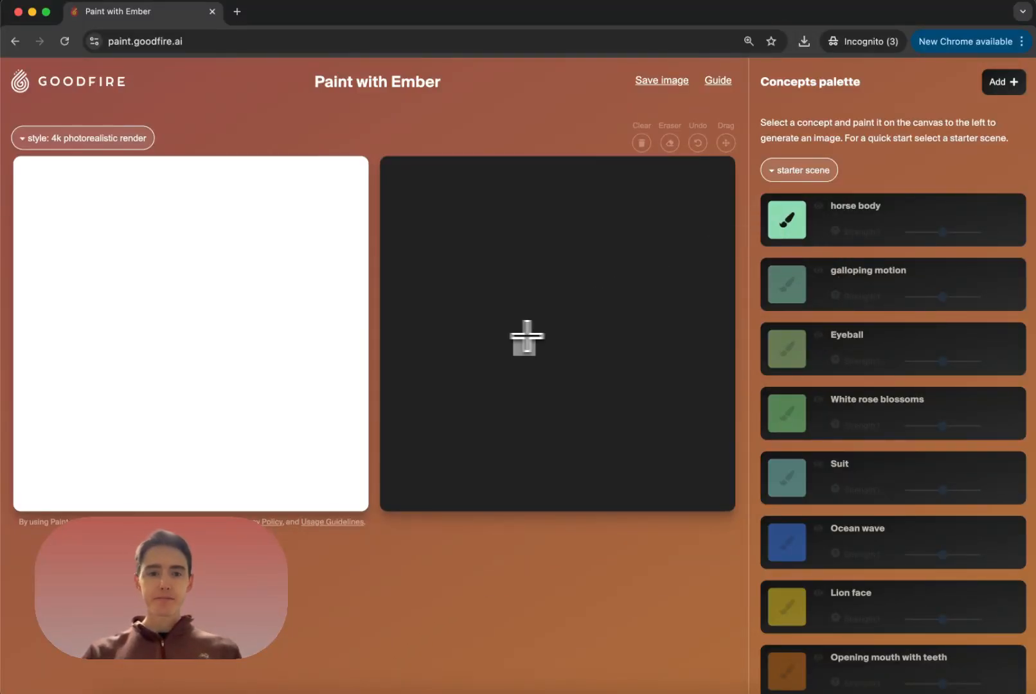
pyautogui.moveTo(500, 347)
pyautogui.mouseDown()
pyautogui.moveTo(501, 399)
pyautogui.moveTo(607, 403)
pyautogui.moveTo(596, 337)
pyautogui.moveTo(519, 338)
pyautogui.moveTo(508, 370)
pyautogui.moveTo(592, 371)
pyautogui.moveTo(570, 392)
pyautogui.moveTo(502, 407)
pyautogui.mouseUp()
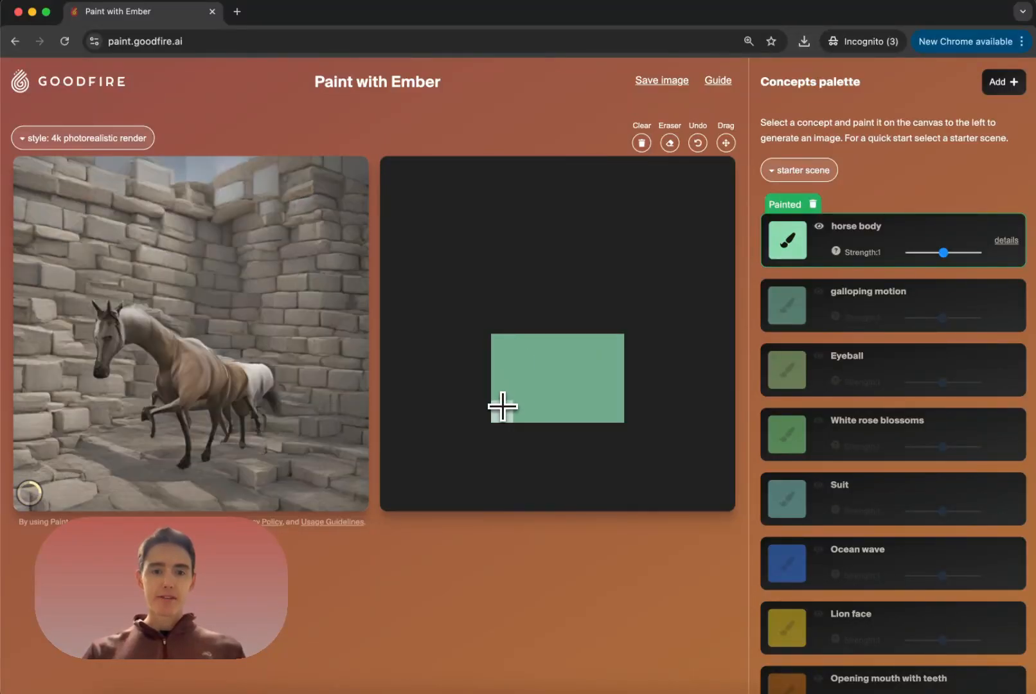
pyautogui.moveTo(606, 320)
pyautogui.mouseDown()
pyautogui.moveTo(649, 261)
pyautogui.moveTo(629, 320)
pyautogui.moveTo(605, 346)
pyautogui.moveTo(660, 295)
pyautogui.moveTo(637, 323)
pyautogui.moveTo(491, 352)
pyautogui.moveTo(484, 384)
pyautogui.mouseUp()
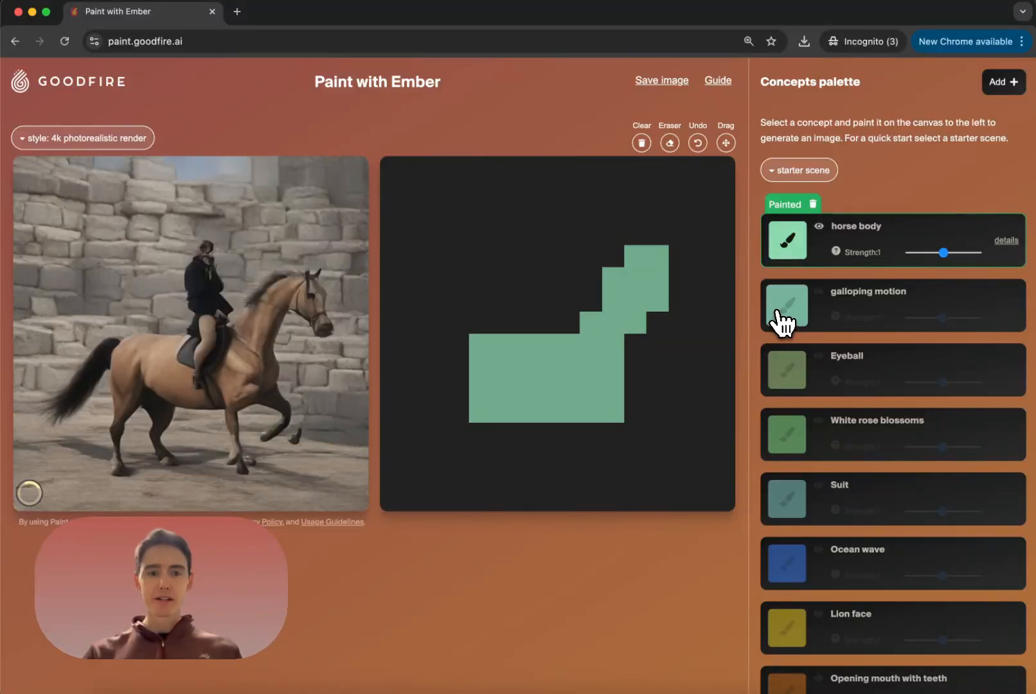
pyautogui.click(781, 317)
pyautogui.moveTo(618, 422)
pyautogui.mouseDown()
pyautogui.moveTo(485, 441)
pyautogui.moveTo(478, 451)
pyautogui.moveTo(607, 457)
pyautogui.moveTo(574, 438)
pyautogui.moveTo(487, 420)
pyautogui.moveTo(595, 421)
pyautogui.mouseUp()
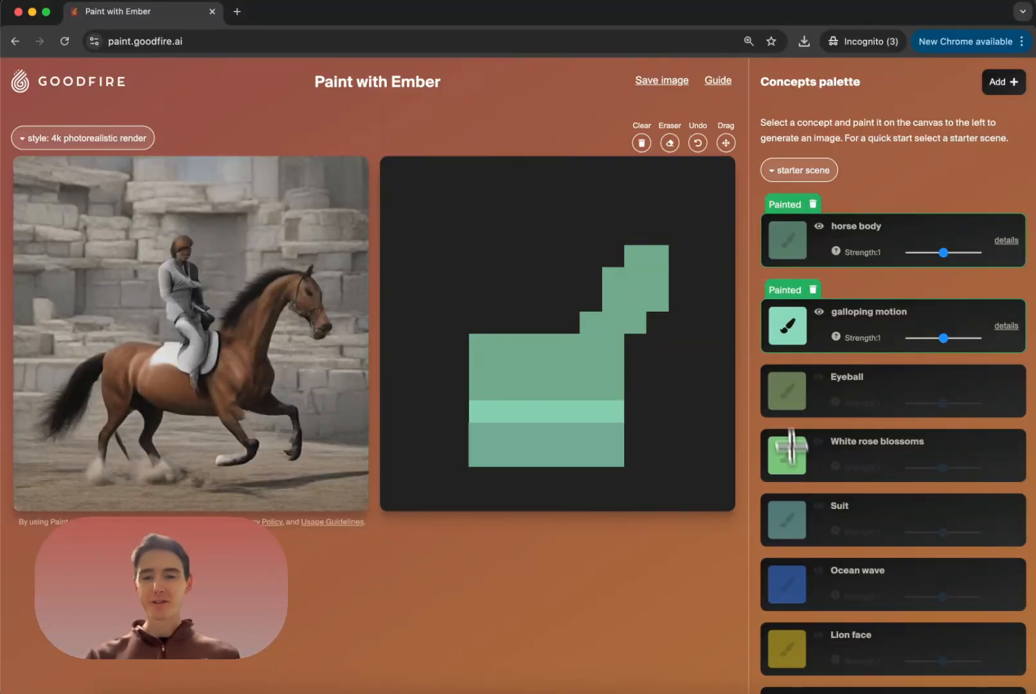
# Paint the Sky concept over the canvas around the horse shape, covering the edges and most gaps near the body and neck
pyautogui.scroll(-3, 806, 604)
pyautogui.scroll(-1, 806, 604)
pyautogui.click(796, 590)
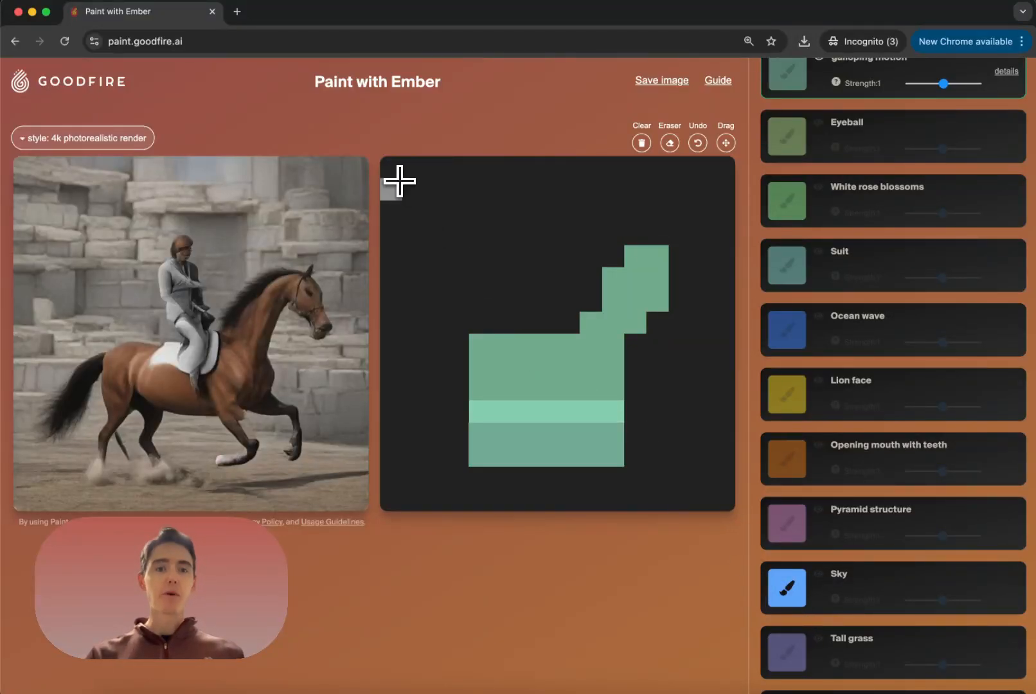
pyautogui.moveTo(398, 173); pyautogui.dragTo(386, 477)
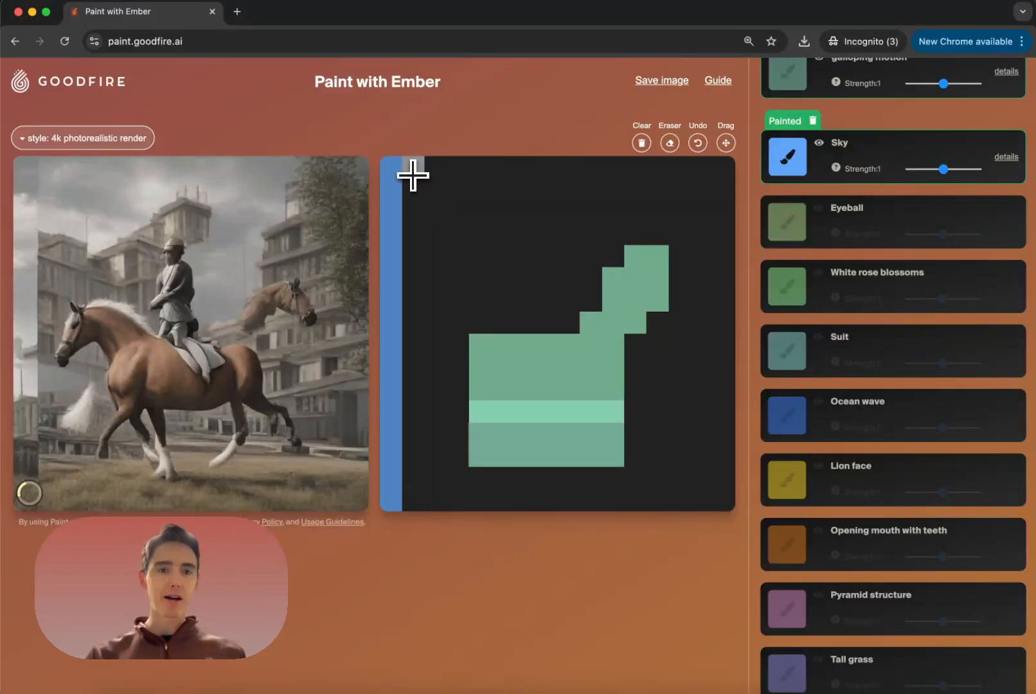
pyautogui.moveTo(412, 175)
pyautogui.mouseDown()
pyautogui.moveTo(712, 164)
pyautogui.moveTo(720, 175)
pyautogui.moveTo(537, 170)
pyautogui.moveTo(469, 180)
pyautogui.moveTo(722, 175)
pyautogui.moveTo(729, 252)
pyautogui.moveTo(703, 454)
pyautogui.moveTo(706, 485)
pyautogui.moveTo(728, 379)
pyautogui.moveTo(717, 497)
pyautogui.moveTo(530, 484)
pyautogui.moveTo(415, 504)
pyautogui.moveTo(595, 510)
pyautogui.moveTo(420, 499)
pyautogui.moveTo(433, 180)
pyautogui.moveTo(410, 283)
pyautogui.moveTo(660, 197)
pyautogui.moveTo(427, 237)
pyautogui.moveTo(422, 195)
pyautogui.moveTo(501, 193)
pyautogui.mouseUp()
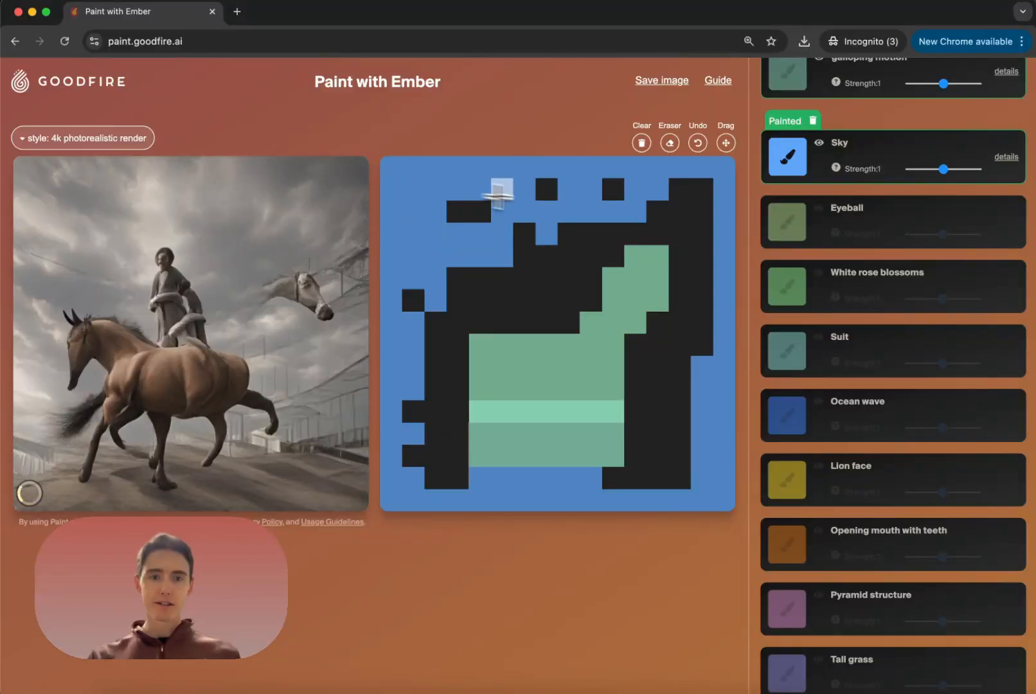
pyautogui.moveTo(620, 191)
pyautogui.mouseDown()
pyautogui.moveTo(512, 205)
pyautogui.moveTo(441, 238)
pyautogui.moveTo(503, 171)
pyautogui.moveTo(461, 221)
pyautogui.moveTo(410, 323)
pyautogui.moveTo(594, 236)
pyautogui.moveTo(517, 238)
pyautogui.moveTo(460, 297)
pyautogui.moveTo(422, 474)
pyautogui.moveTo(407, 409)
pyautogui.mouseUp()
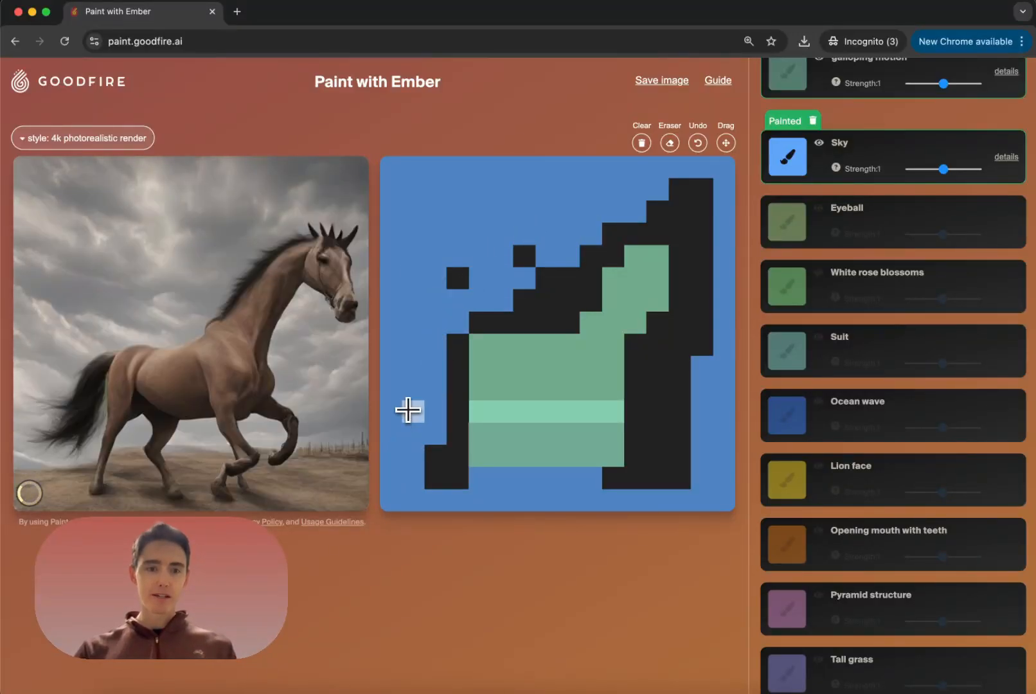
pyautogui.moveTo(435, 463)
pyautogui.mouseDown()
pyautogui.moveTo(447, 474)
pyautogui.moveTo(454, 273)
pyautogui.mouseUp()
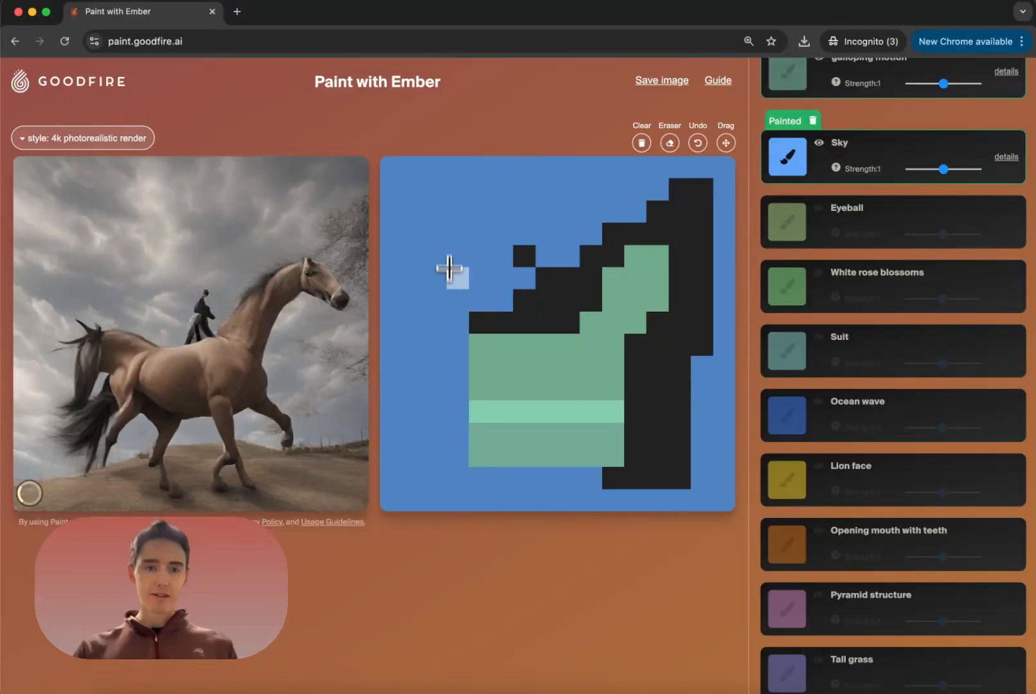
pyautogui.moveTo(628, 450)
pyautogui.mouseDown()
pyautogui.moveTo(605, 480)
pyautogui.moveTo(673, 478)
pyautogui.moveTo(647, 453)
pyautogui.moveTo(689, 317)
pyautogui.moveTo(696, 189)
pyautogui.moveTo(636, 230)
pyautogui.moveTo(518, 259)
pyautogui.moveTo(700, 226)
pyautogui.moveTo(690, 283)
pyautogui.moveTo(703, 356)
pyautogui.moveTo(675, 450)
pyautogui.moveTo(653, 456)
pyautogui.moveTo(650, 421)
pyautogui.moveTo(669, 349)
pyautogui.moveTo(635, 459)
pyautogui.moveTo(635, 421)
pyautogui.mouseUp()
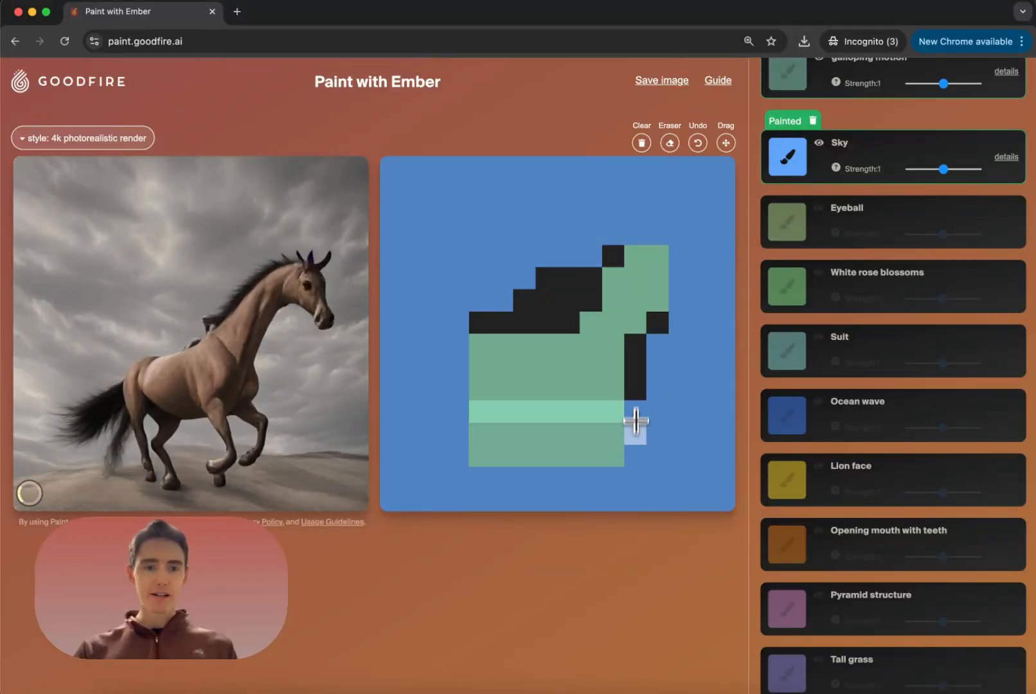
pyautogui.moveTo(642, 366)
pyautogui.mouseDown()
pyautogui.moveTo(475, 284)
pyautogui.moveTo(480, 313)
pyautogui.moveTo(565, 278)
pyautogui.mouseUp()
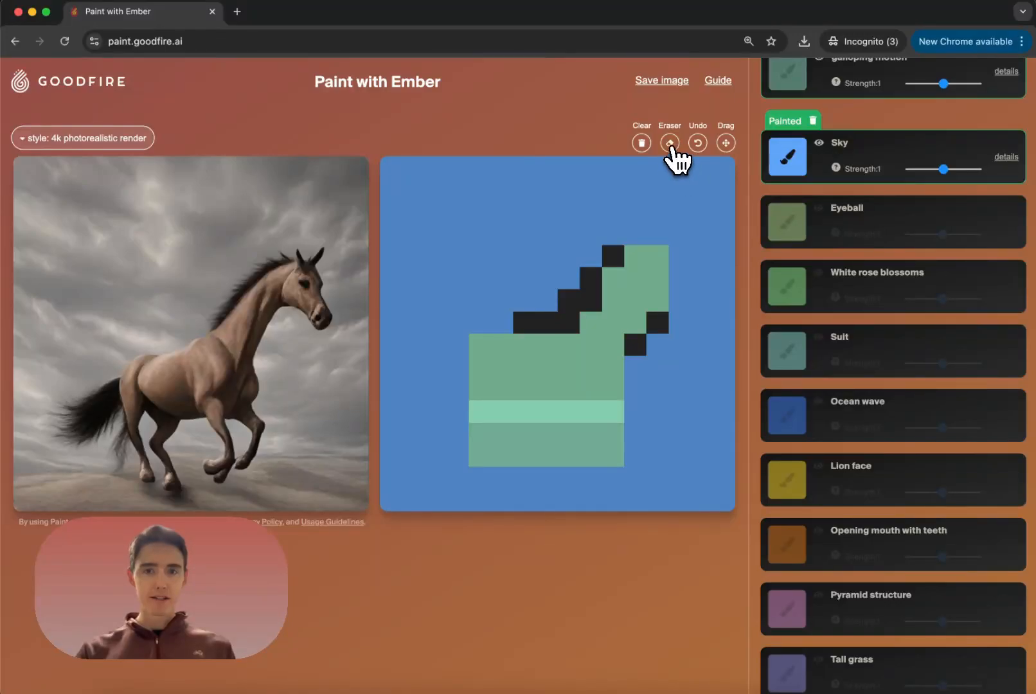
# Erase the band across the lower body and a border around the block beneath it, and repaint most of the bottom border with Sky
pyautogui.click(670, 146)
pyautogui.moveTo(612, 413)
pyautogui.mouseDown()
pyautogui.moveTo(477, 412)
pyautogui.moveTo(455, 420)
pyautogui.moveTo(453, 466)
pyautogui.moveTo(471, 475)
pyautogui.moveTo(617, 468)
pyautogui.moveTo(643, 431)
pyautogui.mouseUp()
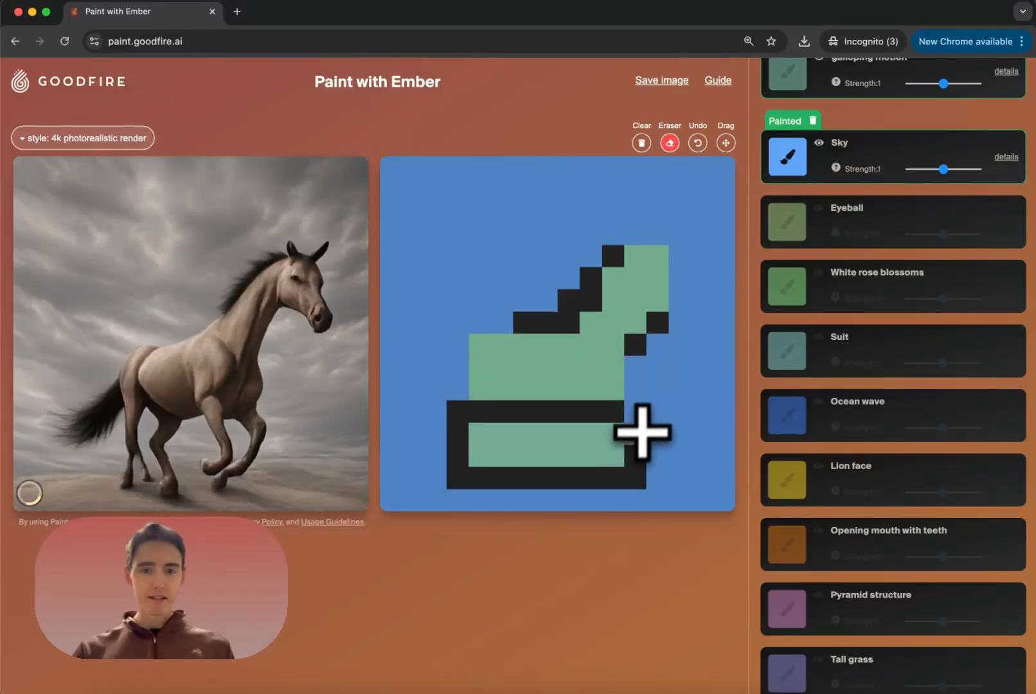
pyautogui.click(803, 164)
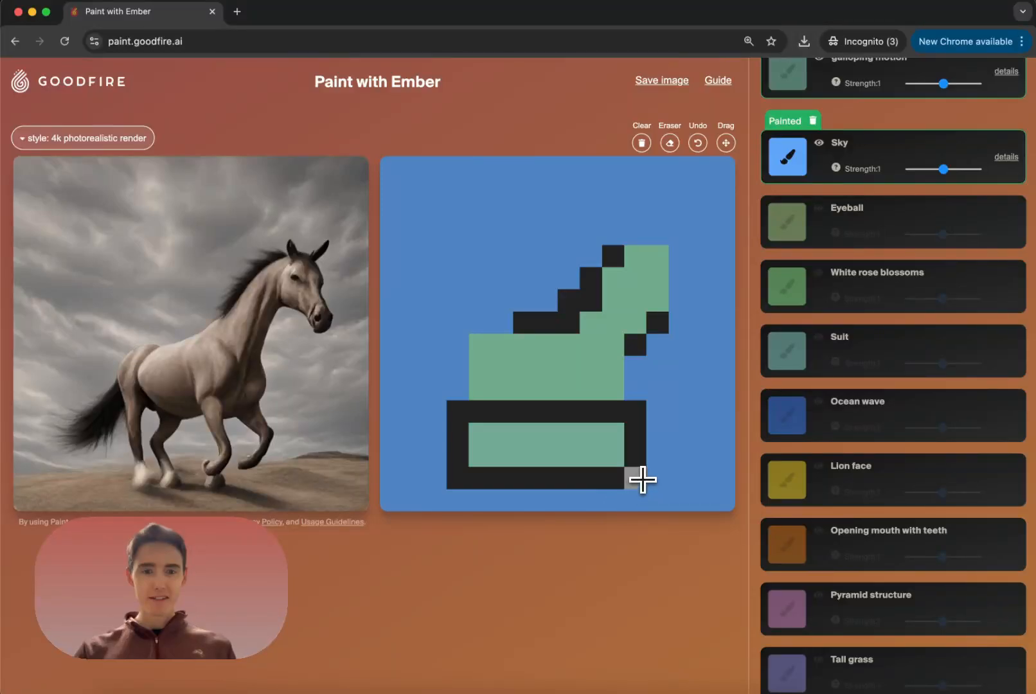
pyautogui.moveTo(643, 478); pyautogui.dragTo(457, 478)
# Move the detached lower block up one cell so it joins the horse body
pyautogui.click(726, 150)
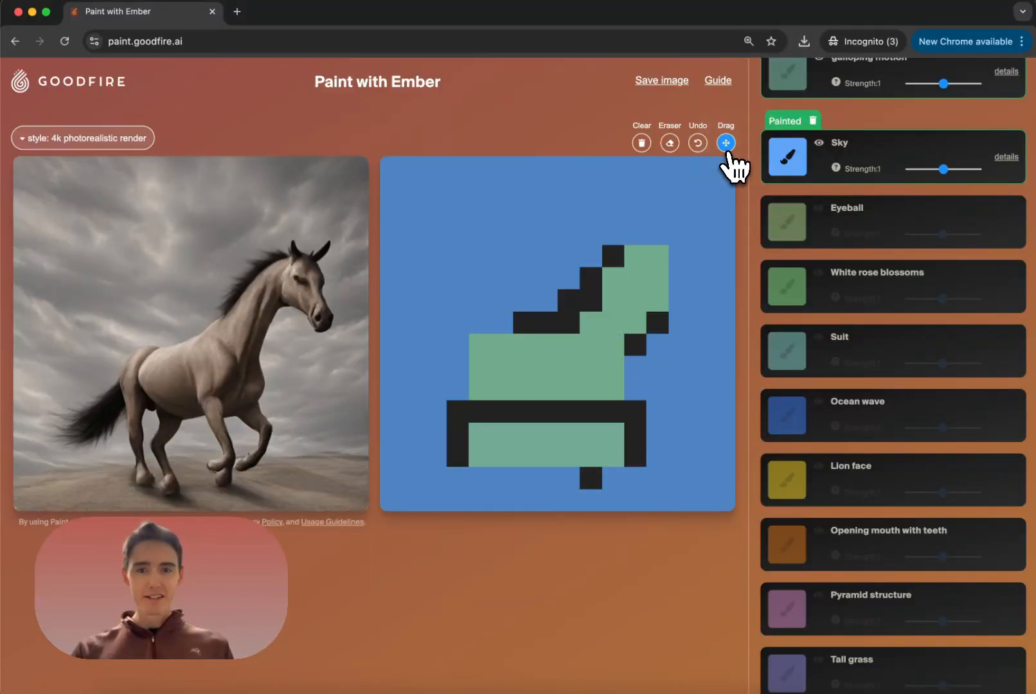
pyautogui.click(725, 144)
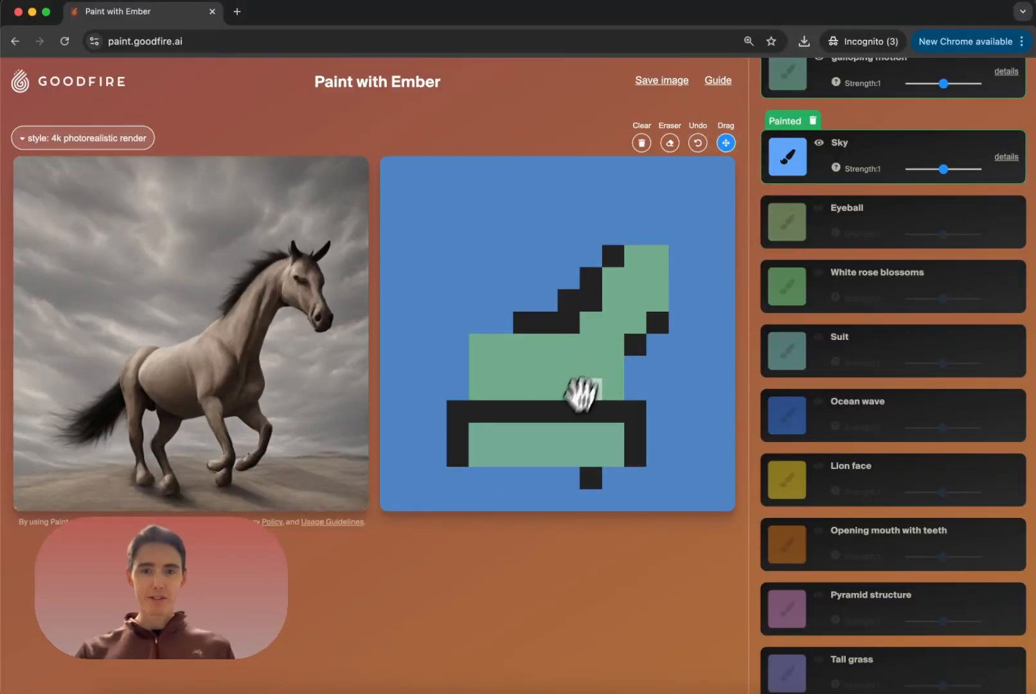
pyautogui.moveTo(564, 442); pyautogui.dragTo(564, 421)
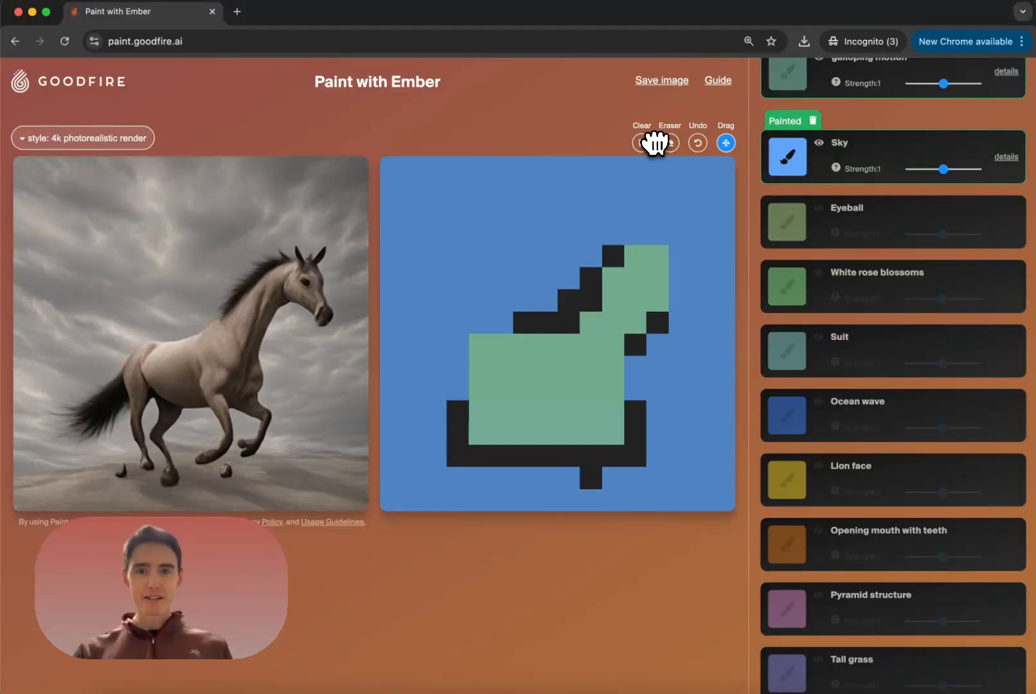
# Fill the empty cells below and beside the horse's lower body and under its neck with Sky
pyautogui.click(787, 160)
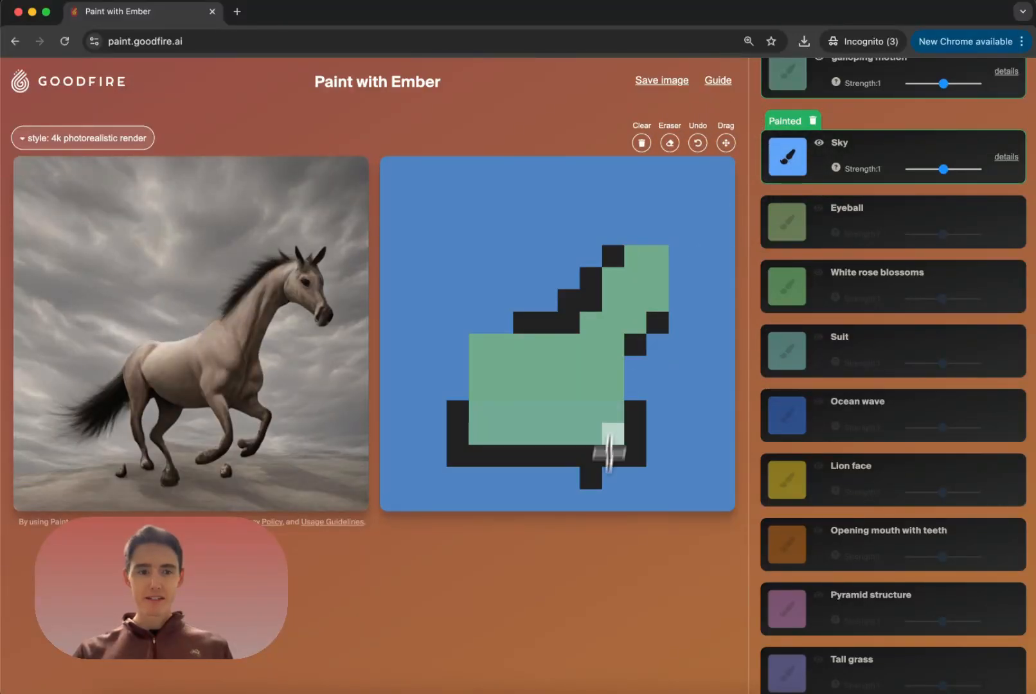
pyautogui.moveTo(596, 477)
pyautogui.mouseDown()
pyautogui.moveTo(501, 462)
pyautogui.moveTo(634, 461)
pyautogui.moveTo(647, 391)
pyautogui.moveTo(593, 438)
pyautogui.moveTo(518, 475)
pyautogui.moveTo(473, 466)
pyautogui.moveTo(457, 454)
pyautogui.moveTo(452, 421)
pyautogui.mouseUp()
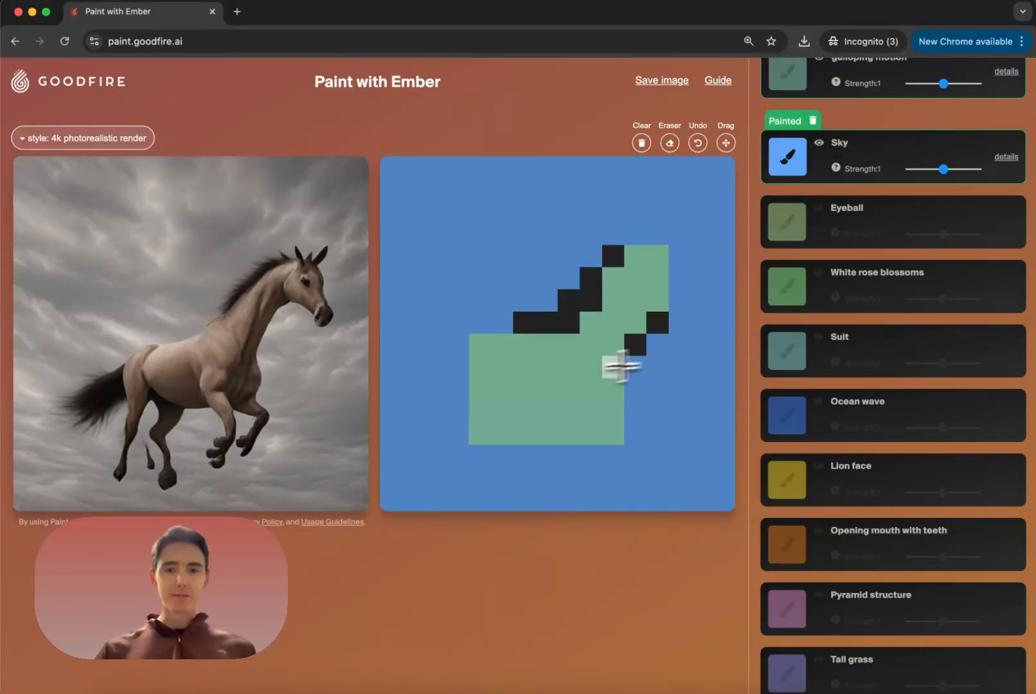
pyautogui.click(639, 347)
pyautogui.moveTo(642, 349); pyautogui.dragTo(666, 324)
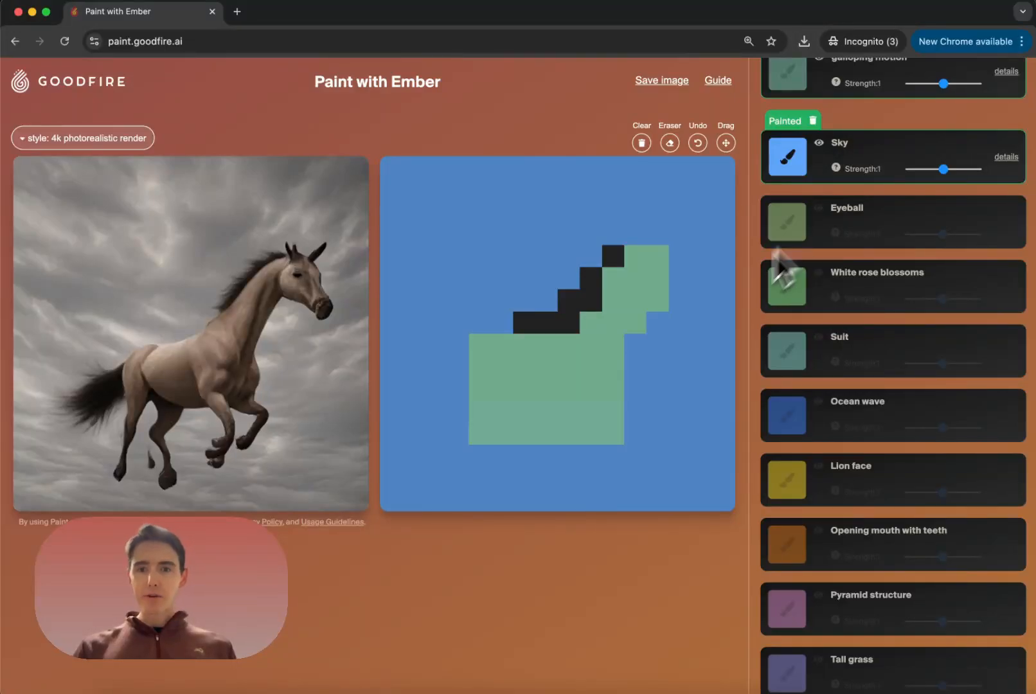
# Erase a broad diagonal area of sky from the horse's back up toward the upper-left corner of the canvas
pyautogui.scroll(5, 843, 244)
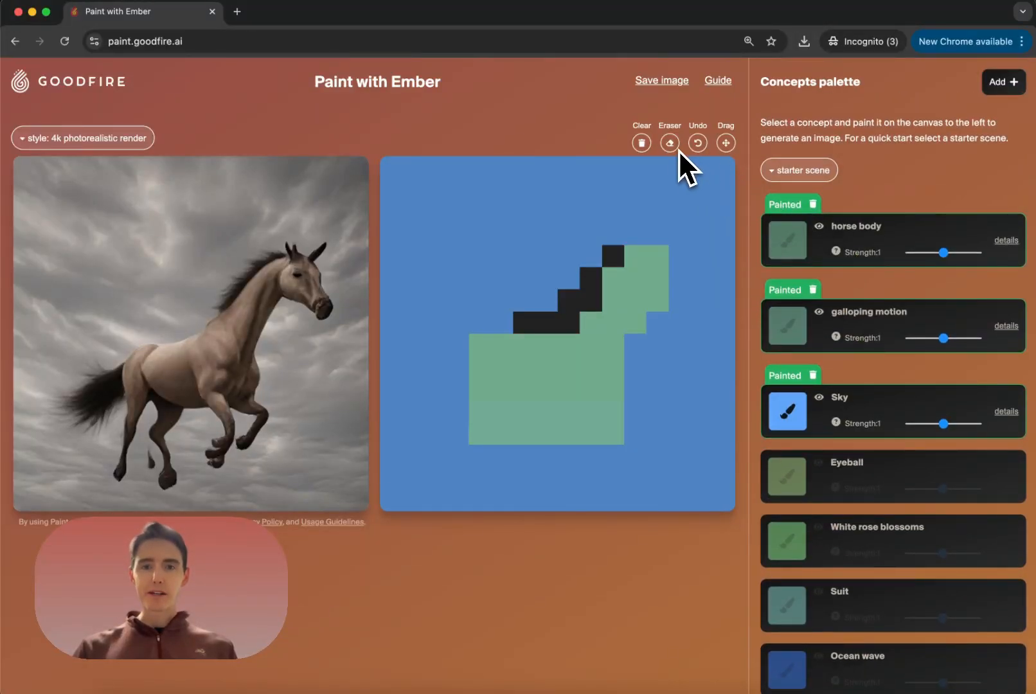
pyautogui.click(673, 146)
pyautogui.moveTo(528, 301)
pyautogui.mouseDown()
pyautogui.moveTo(470, 273)
pyautogui.moveTo(420, 224)
pyautogui.moveTo(479, 246)
pyautogui.moveTo(556, 297)
pyautogui.moveTo(559, 285)
pyautogui.moveTo(479, 218)
pyautogui.moveTo(537, 228)
pyautogui.moveTo(556, 245)
pyautogui.moveTo(509, 216)
pyautogui.moveTo(434, 210)
pyautogui.mouseUp()
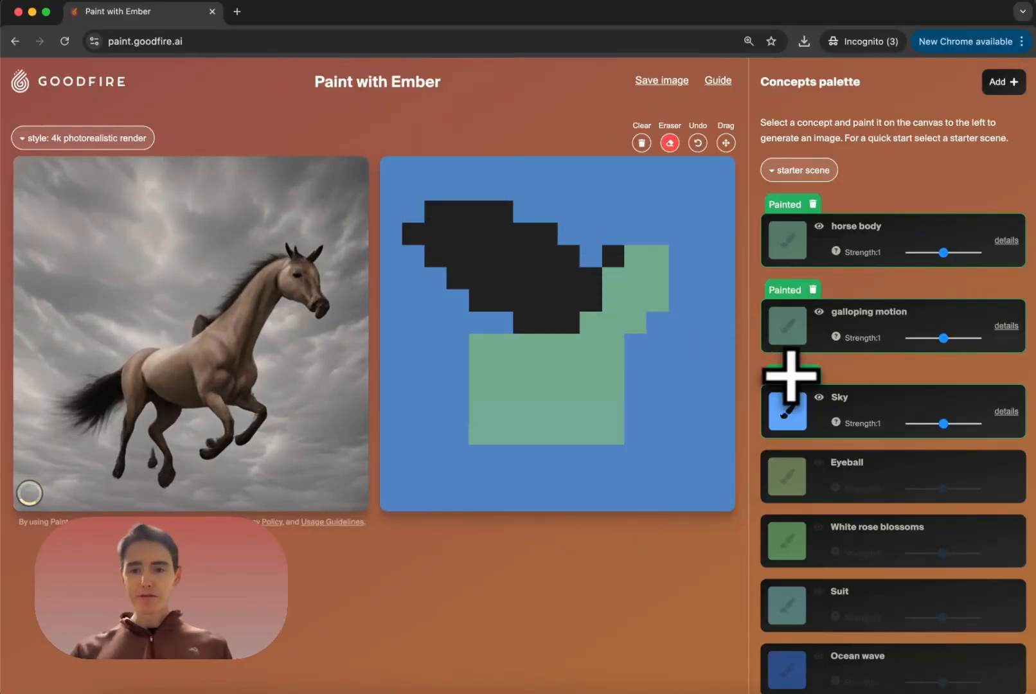
# Paint a diagonal wing with the Dragon wings concept, running from the horse's back toward the canvas's upper left
pyautogui.scroll(-10, 869, 412)
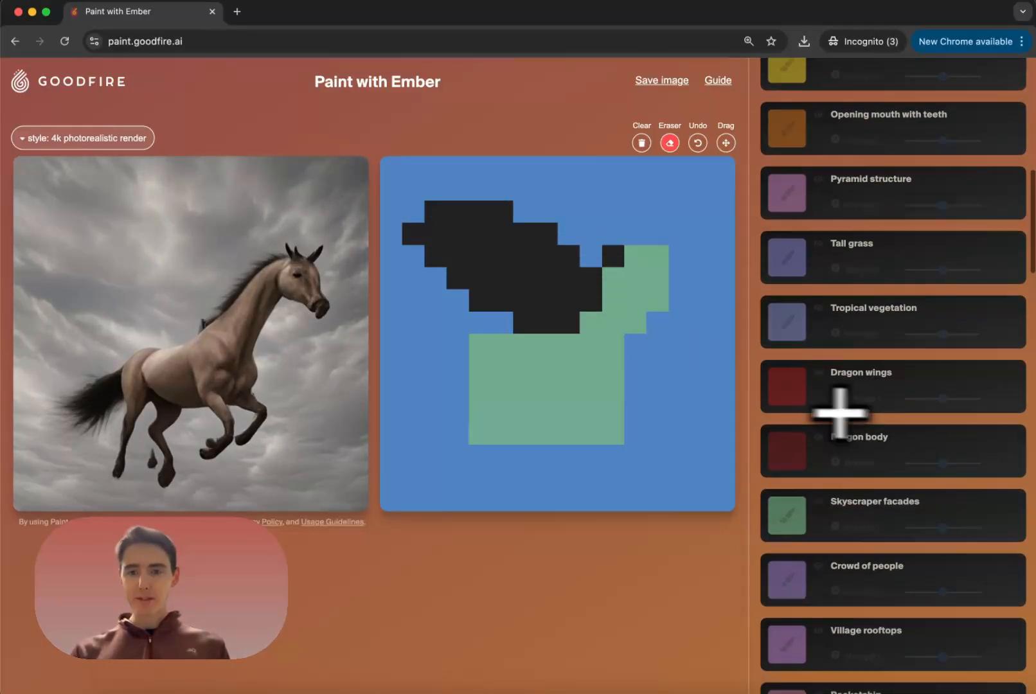
pyautogui.click(785, 400)
pyautogui.moveTo(575, 323)
pyautogui.mouseDown()
pyautogui.moveTo(572, 338)
pyautogui.moveTo(453, 254)
pyautogui.moveTo(544, 317)
pyautogui.moveTo(499, 302)
pyautogui.moveTo(449, 264)
pyautogui.moveTo(536, 302)
pyautogui.mouseUp()
pyautogui.moveTo(487, 253); pyautogui.dragTo(448, 236)
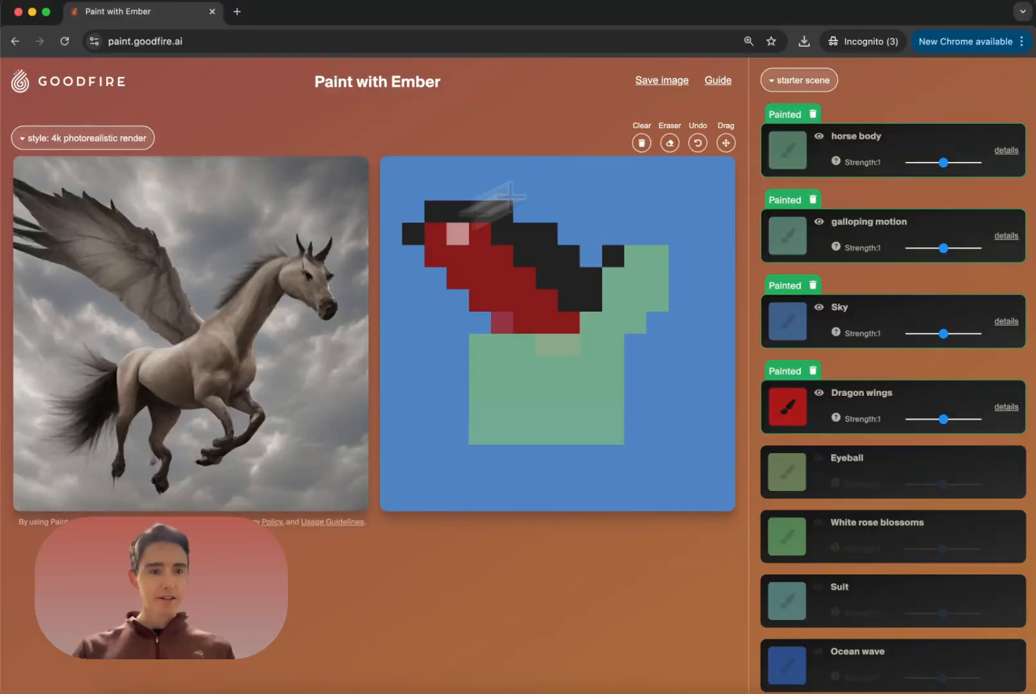
# Erase more sky between the wing and the horse's neck, and paint a second, more upright wing there with Dragon wings
pyautogui.moveTo(562, 273)
pyautogui.mouseDown()
pyautogui.moveTo(580, 255)
pyautogui.moveTo(549, 216)
pyautogui.moveTo(582, 226)
pyautogui.moveTo(587, 239)
pyautogui.moveTo(527, 208)
pyautogui.mouseUp()
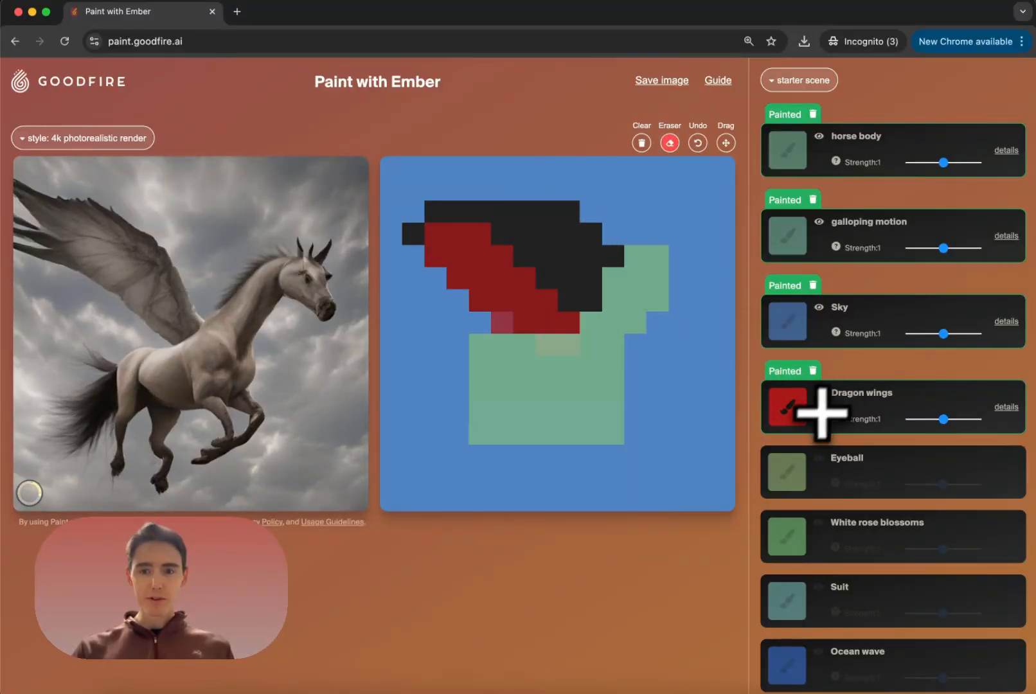
pyautogui.click(788, 408)
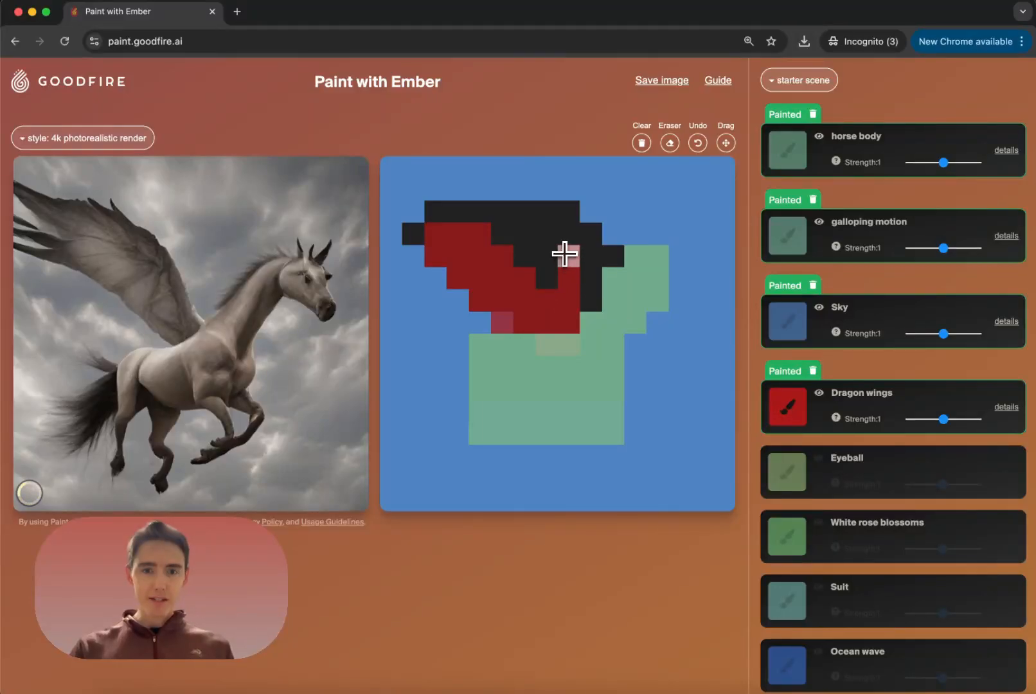
pyautogui.moveTo(582, 300); pyautogui.dragTo(564, 265)
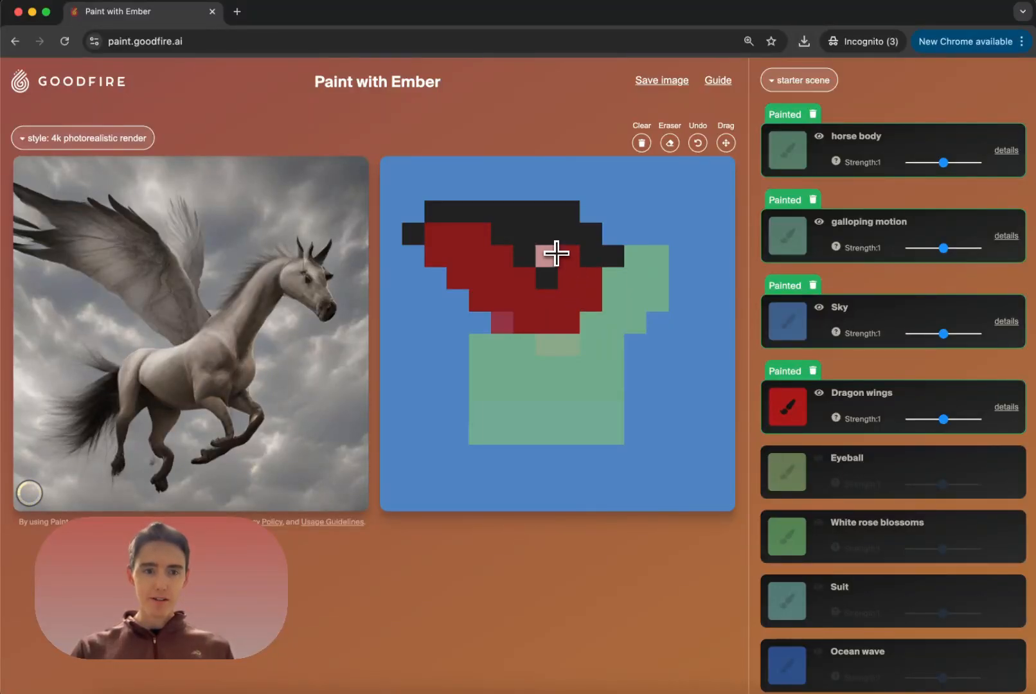
pyautogui.click(554, 252)
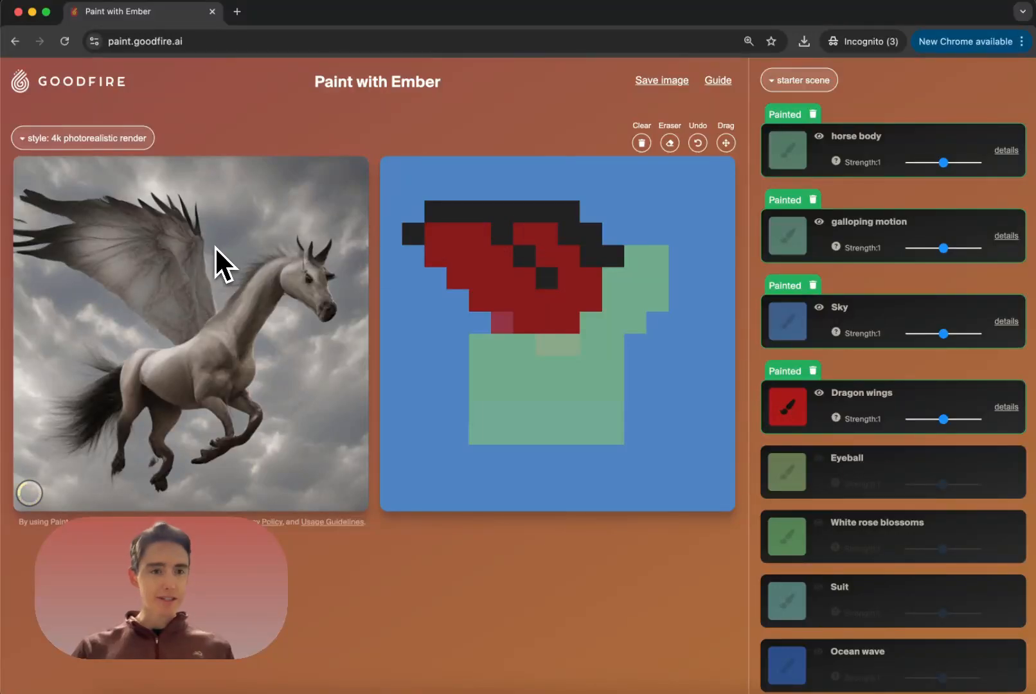
# Erase a gap between the two wings and extend the second wing upward with Dragon wings
pyautogui.click(669, 142)
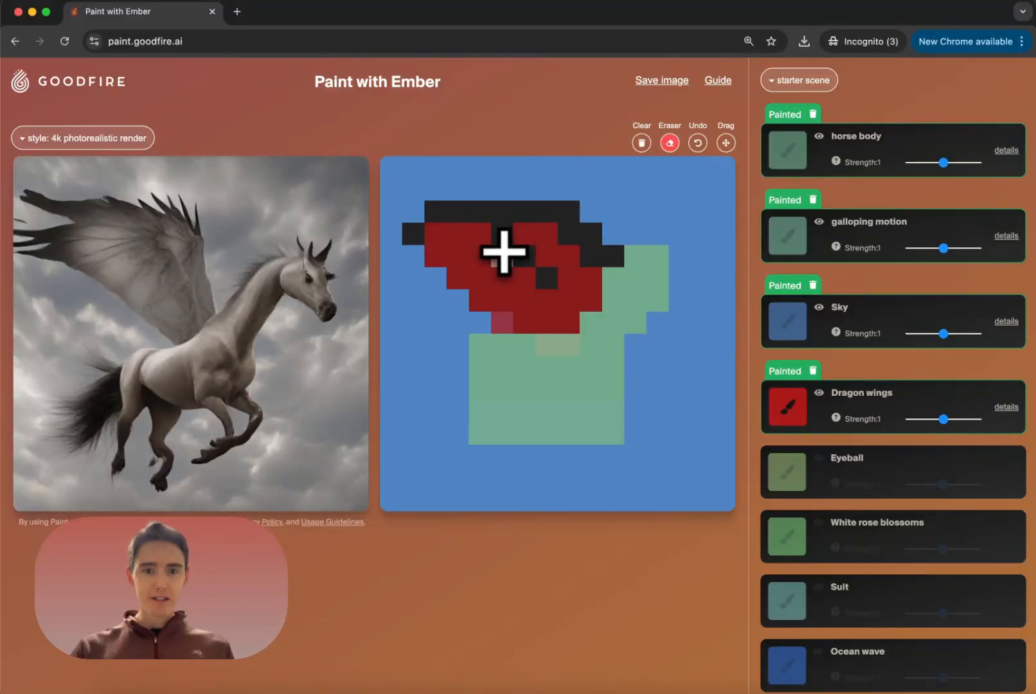
pyautogui.moveTo(528, 273)
pyautogui.mouseDown()
pyautogui.moveTo(554, 270)
pyautogui.moveTo(528, 231)
pyautogui.mouseUp()
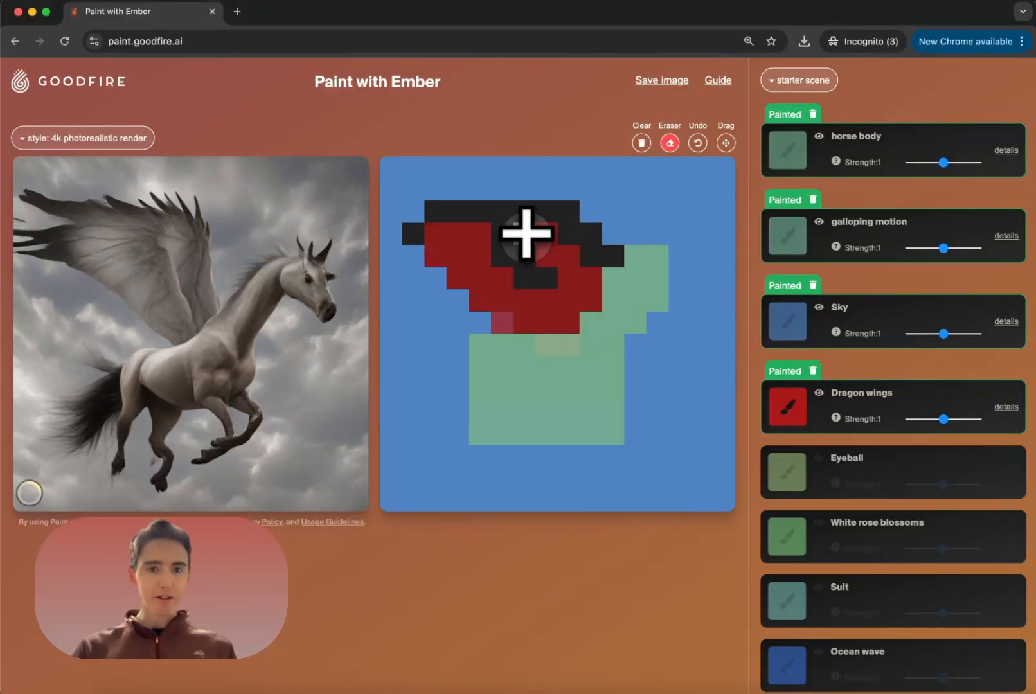
pyautogui.click(788, 418)
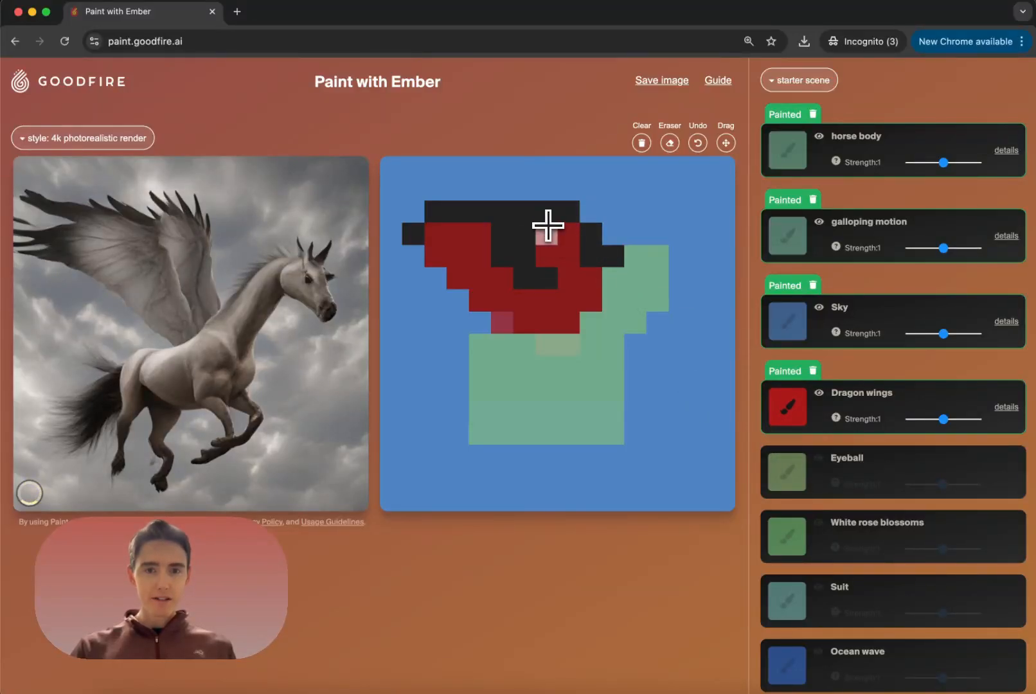
pyautogui.moveTo(556, 217); pyautogui.dragTo(536, 217)
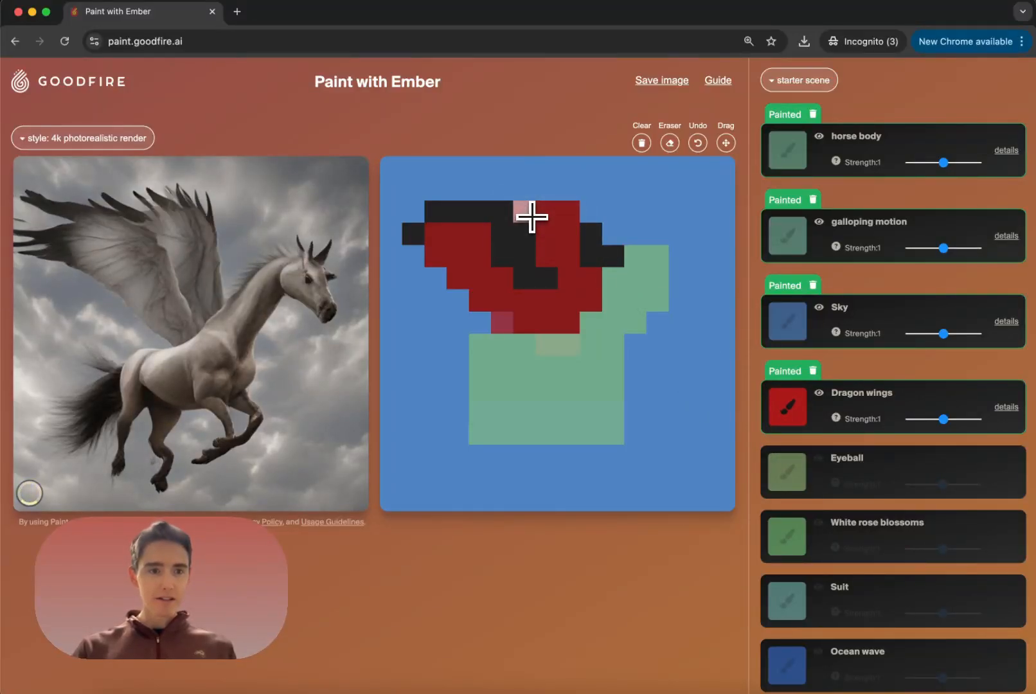
pyautogui.click(532, 216)
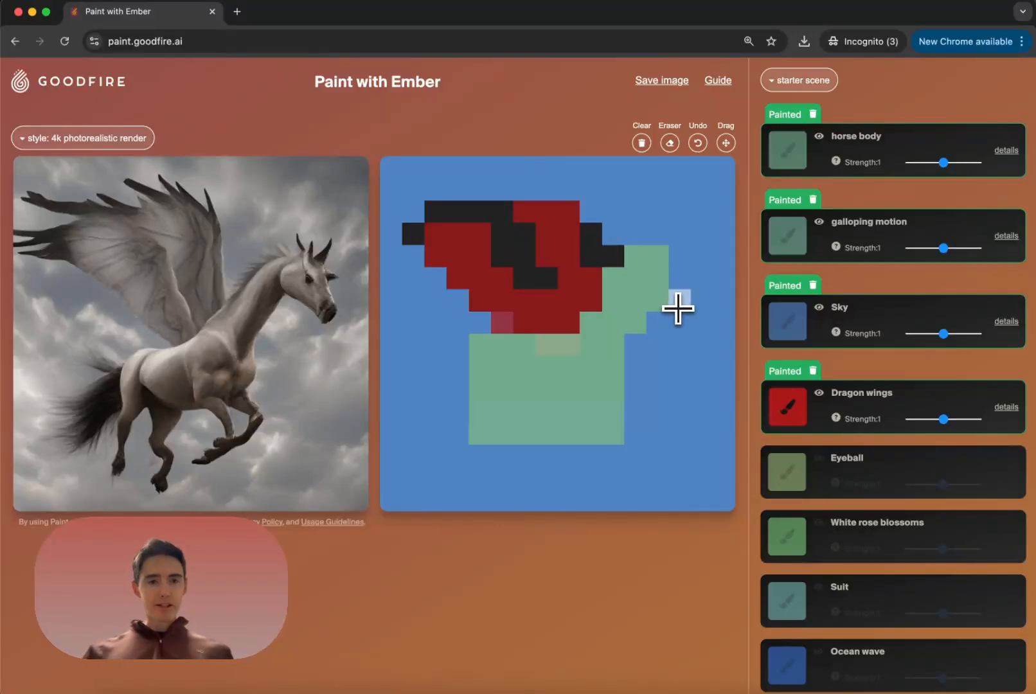
# Set the Angel wings feature of the Dragon wings concept to 210.00 and return to the concepts palette
pyautogui.click(1006, 407)
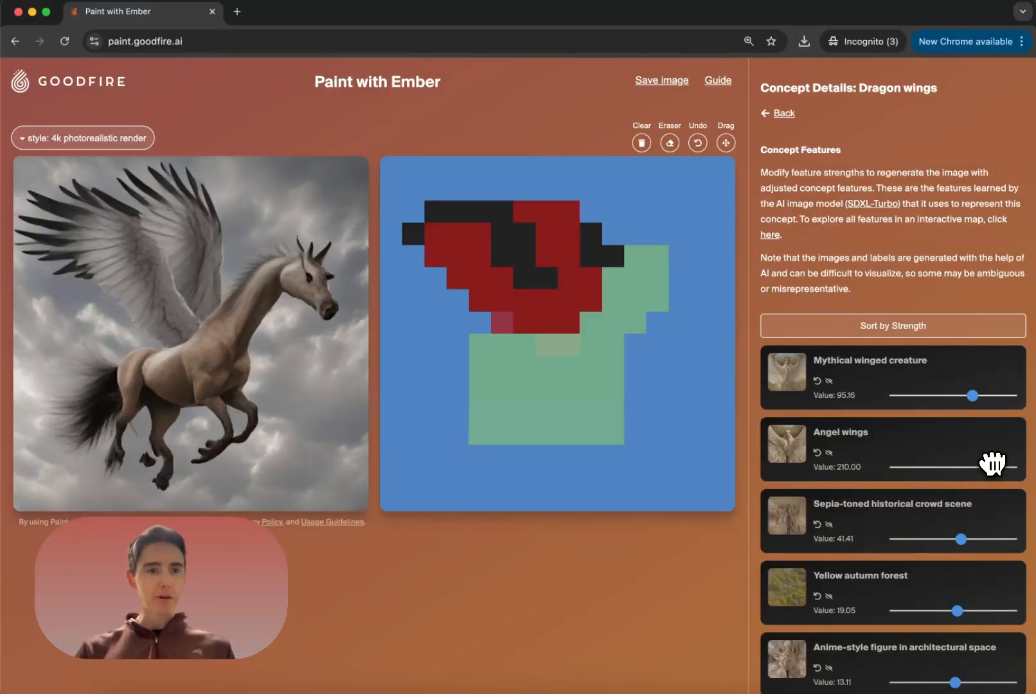
pyautogui.click(780, 114)
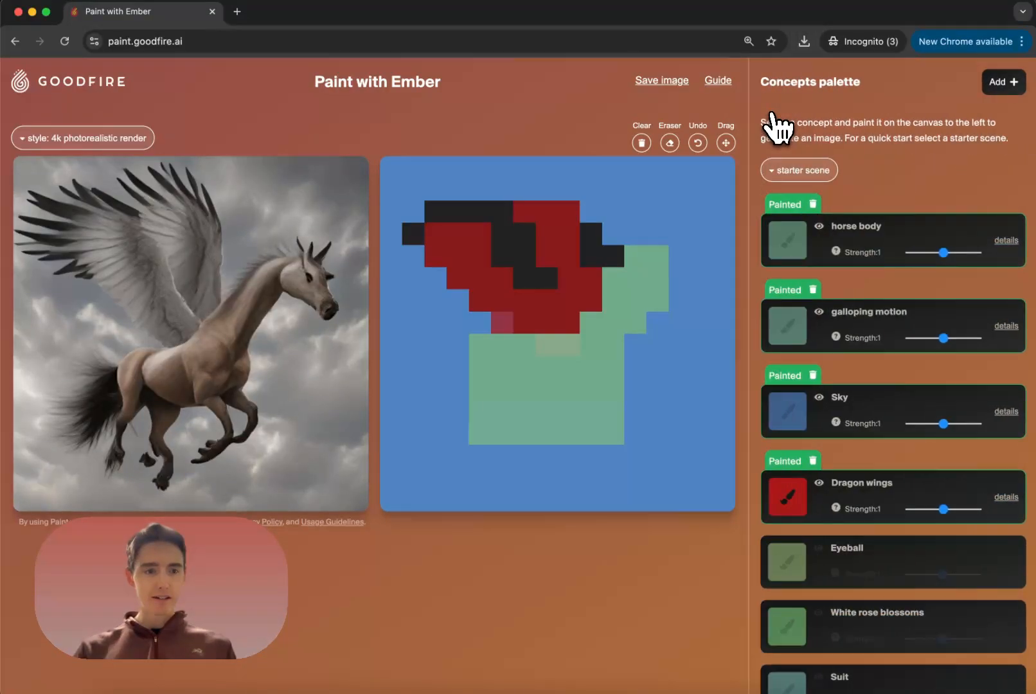
# Erase the sky above the horse's head and paint a branching shape there with the Antlers concept
pyautogui.click(669, 144)
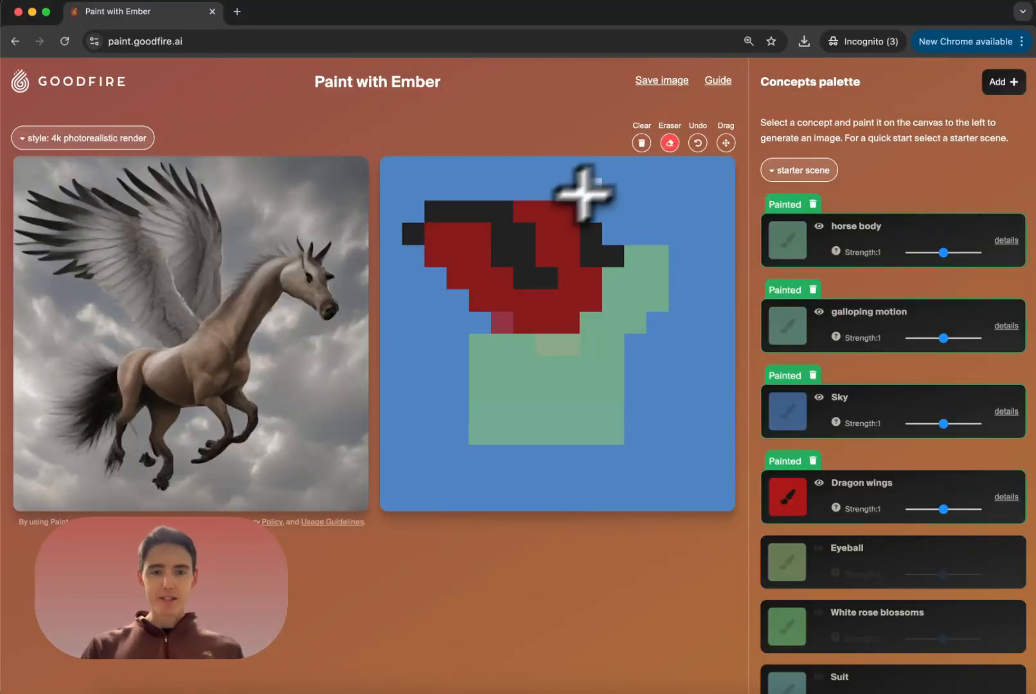
pyautogui.moveTo(635, 225)
pyautogui.mouseDown()
pyautogui.moveTo(683, 226)
pyautogui.moveTo(690, 199)
pyautogui.moveTo(660, 189)
pyautogui.moveTo(616, 226)
pyautogui.moveTo(638, 191)
pyautogui.moveTo(663, 201)
pyautogui.mouseUp()
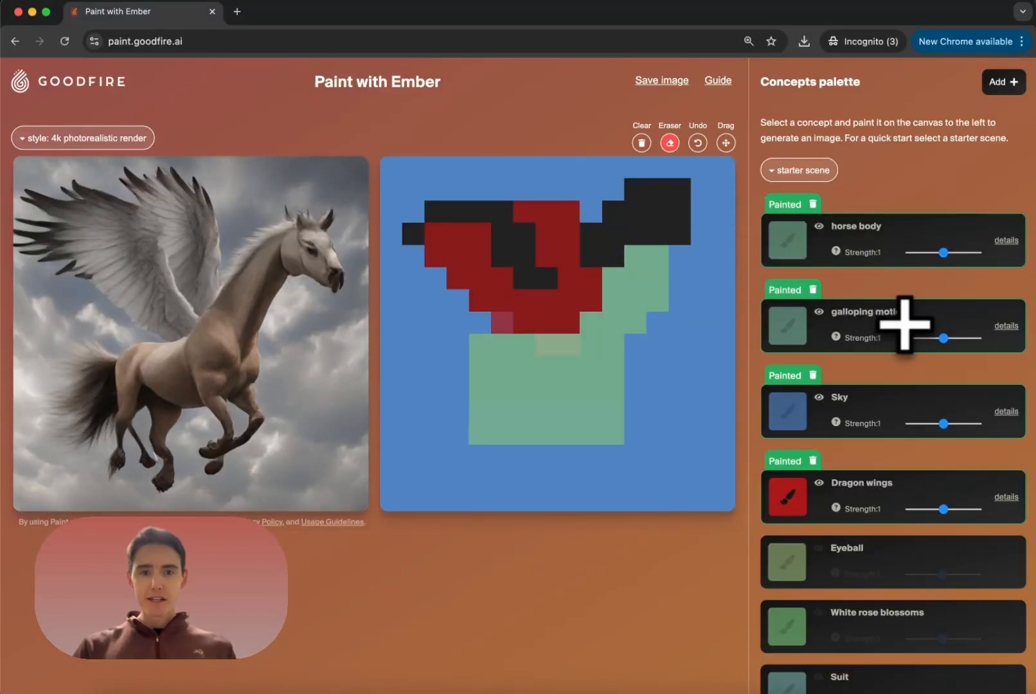
pyautogui.scroll(-12, 901, 324)
pyautogui.scroll(-14, 905, 324)
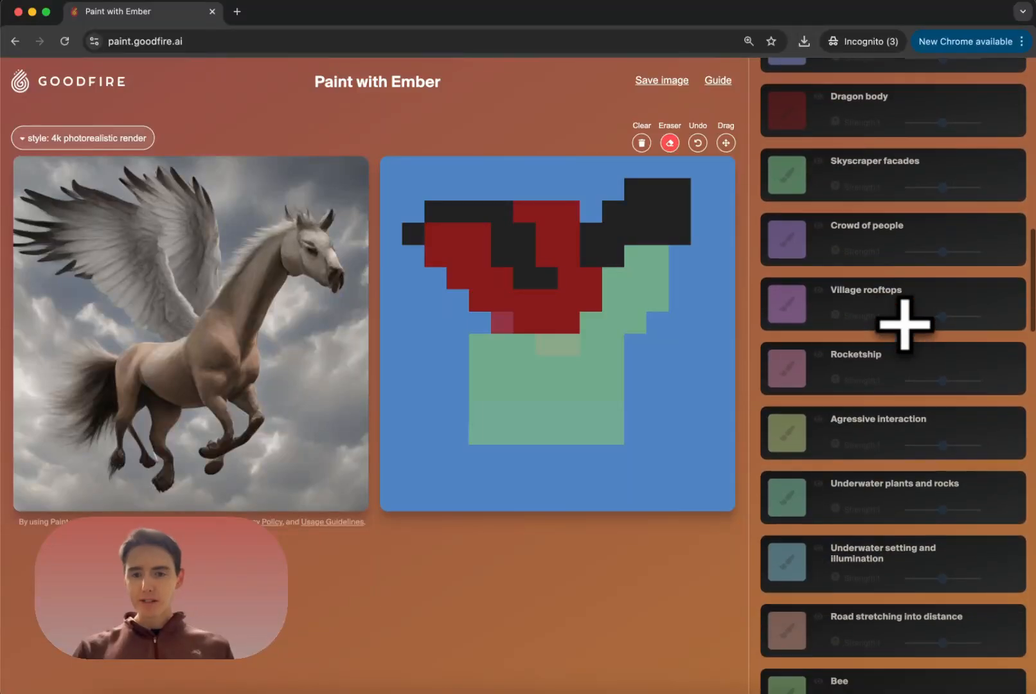
pyautogui.scroll(-10, 904, 324)
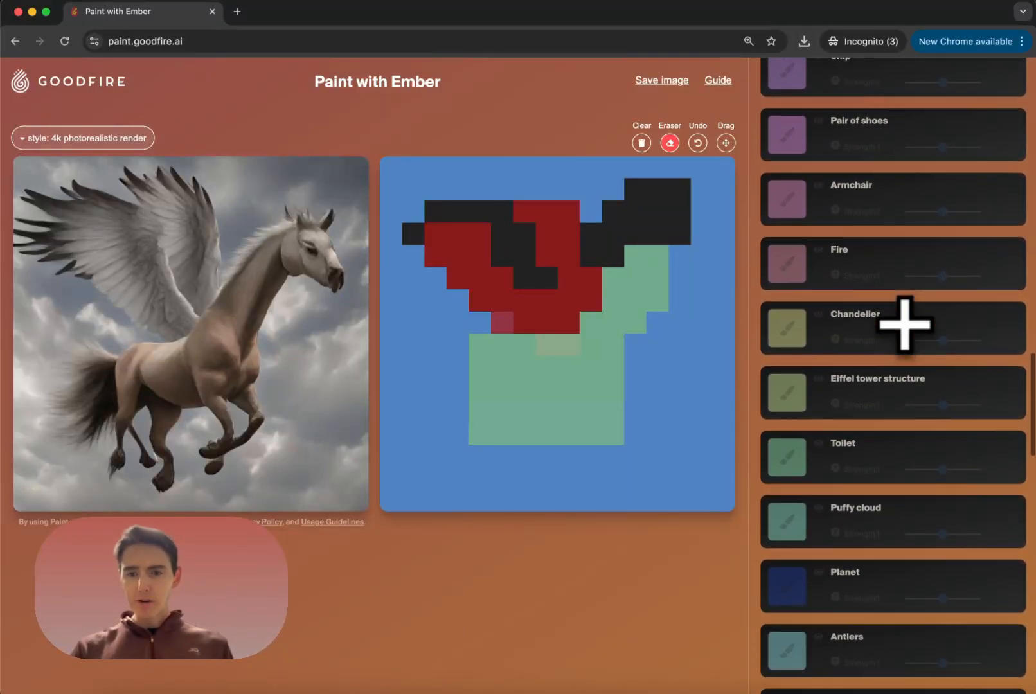
pyautogui.click(785, 450)
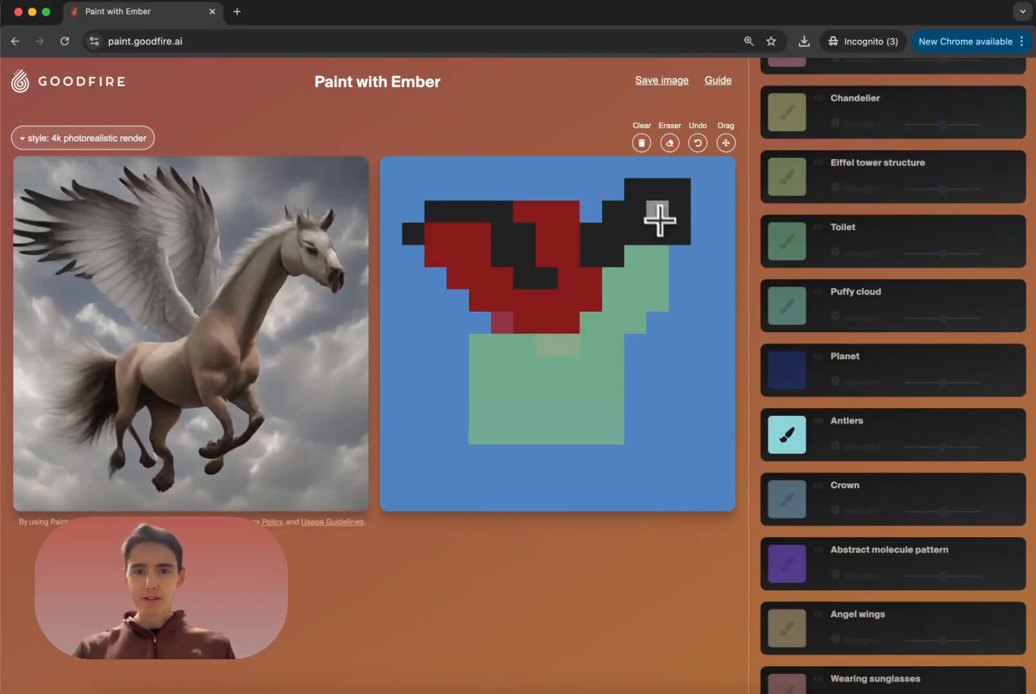
pyautogui.moveTo(655, 248)
pyautogui.mouseDown()
pyautogui.moveTo(612, 186)
pyautogui.moveTo(659, 240)
pyautogui.moveTo(713, 186)
pyautogui.mouseUp()
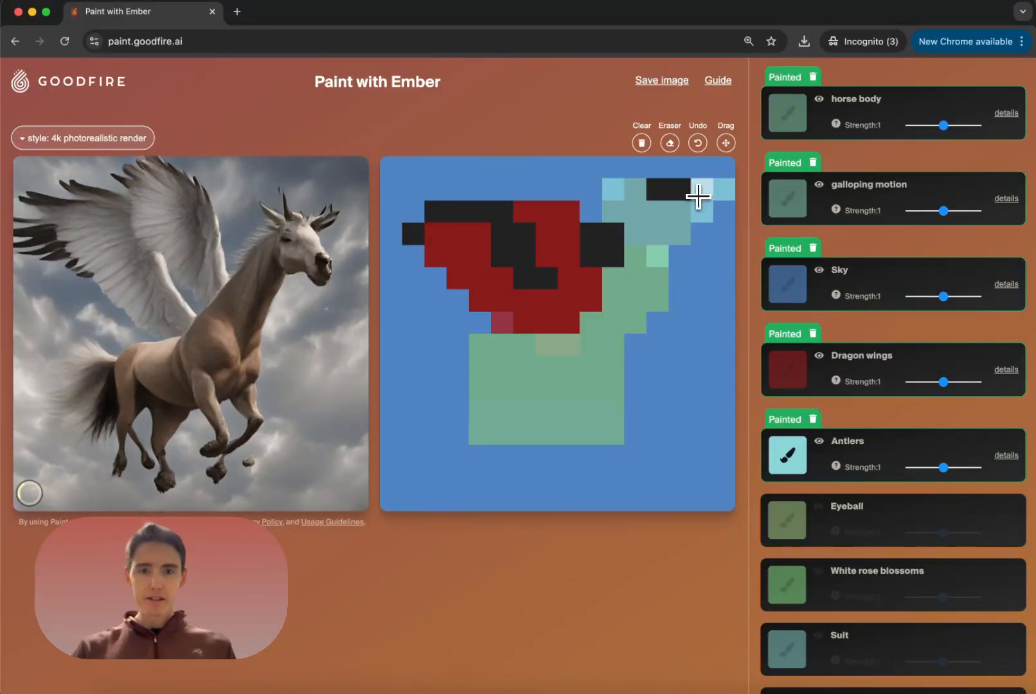
# Erase most of the painted antlers and nearby sky, repaint two thinner Antlers branches from the horse's head, and trim their lower edge
pyautogui.click(670, 144)
pyautogui.moveTo(640, 171)
pyautogui.mouseDown()
pyautogui.moveTo(599, 169)
pyautogui.moveTo(607, 199)
pyautogui.moveTo(614, 187)
pyautogui.moveTo(613, 209)
pyautogui.moveTo(681, 235)
pyautogui.moveTo(713, 232)
pyautogui.moveTo(658, 252)
pyautogui.moveTo(711, 190)
pyautogui.mouseUp()
pyautogui.click(788, 456)
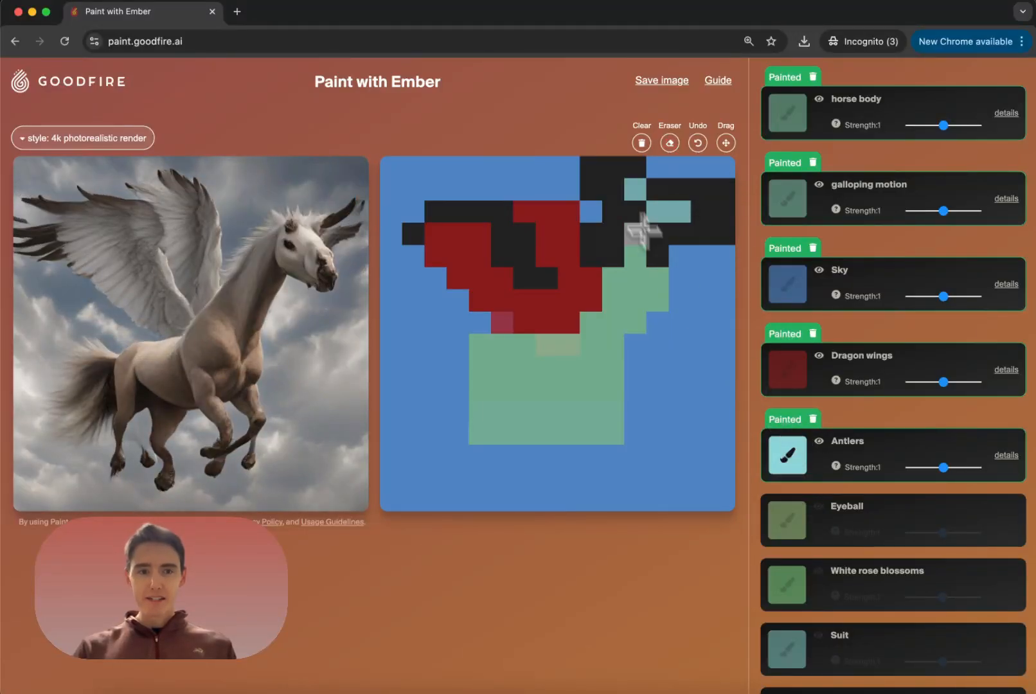
pyautogui.moveTo(647, 240)
pyautogui.mouseDown()
pyautogui.moveTo(610, 172)
pyautogui.moveTo(648, 239)
pyautogui.moveTo(702, 221)
pyautogui.moveTo(723, 195)
pyautogui.mouseUp()
pyautogui.click(670, 143)
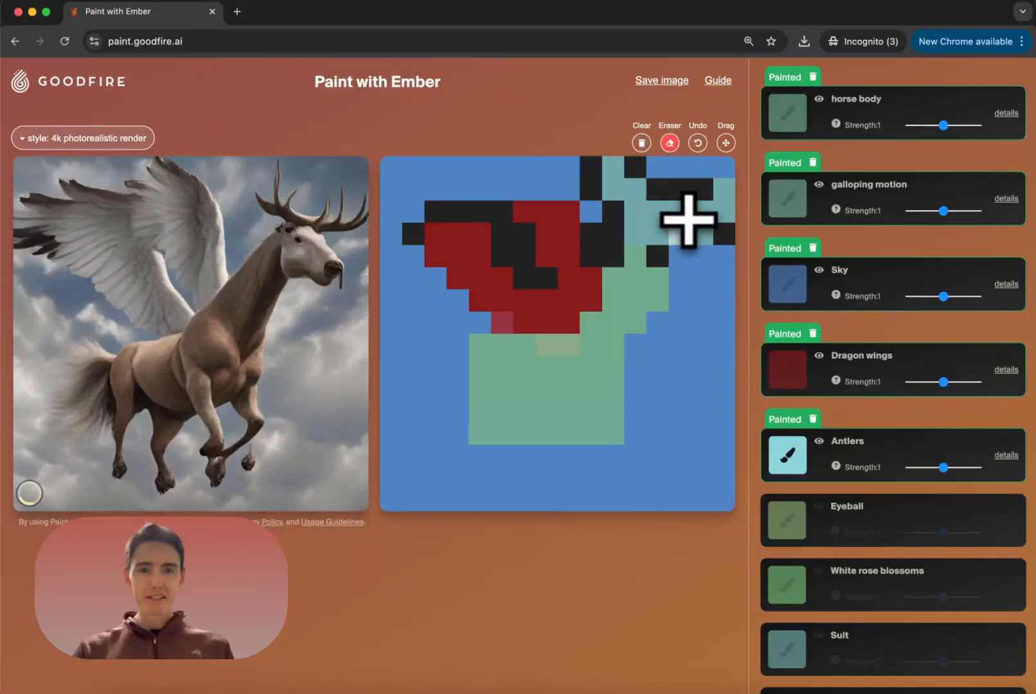
# Enlarge the horse's head forward and upward with the horse body concept, and set the Antlers strength to 1.5
pyautogui.scroll(3, 812, 216)
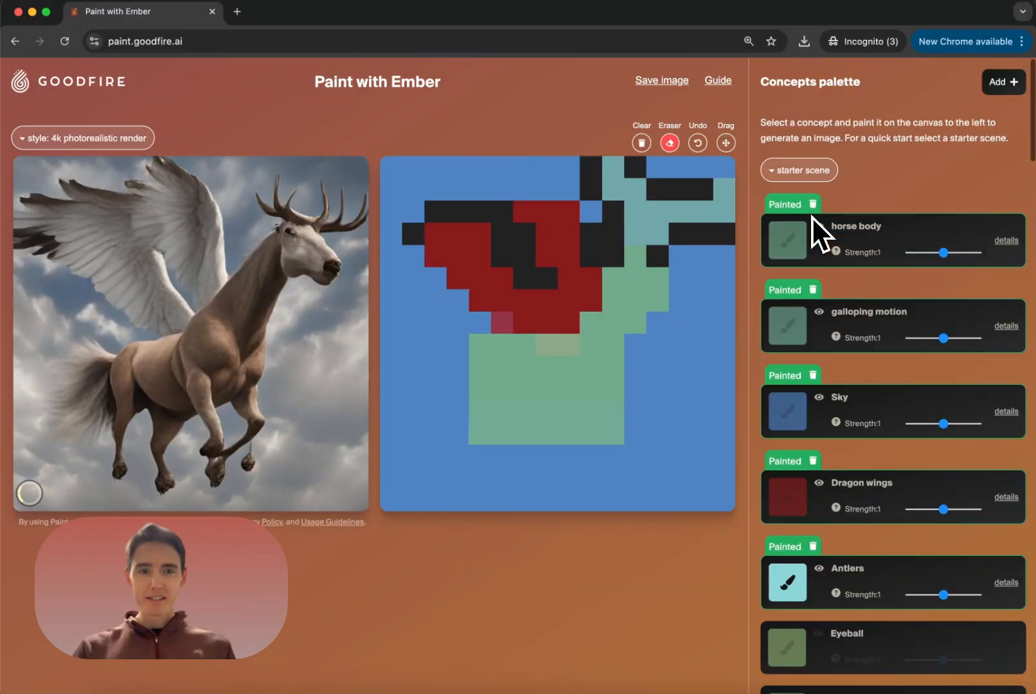
pyautogui.click(790, 254)
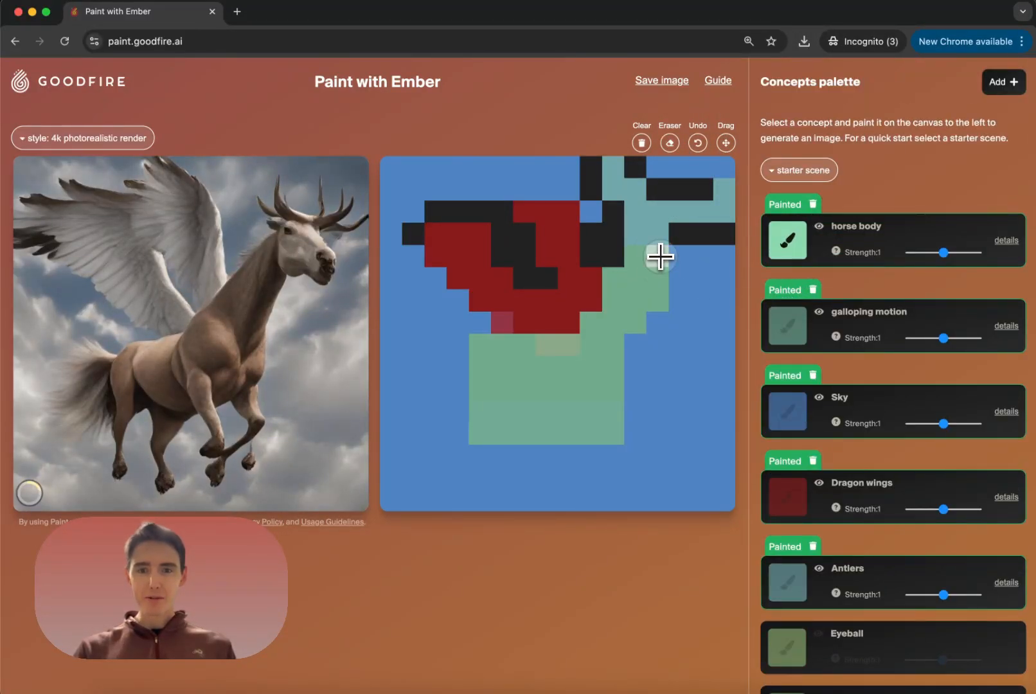
pyautogui.click(673, 256)
pyautogui.click(670, 142)
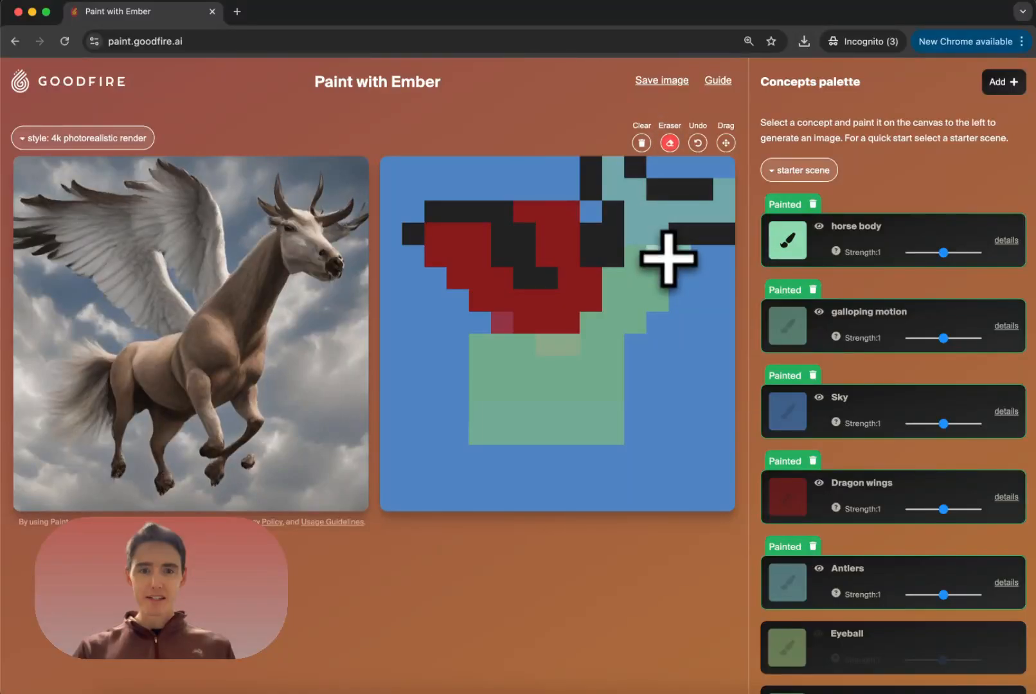
pyautogui.moveTo(666, 259)
pyautogui.mouseDown()
pyautogui.moveTo(681, 286)
pyautogui.moveTo(683, 249)
pyautogui.moveTo(679, 260)
pyautogui.moveTo(679, 242)
pyautogui.moveTo(655, 235)
pyautogui.mouseUp()
pyautogui.click(779, 256)
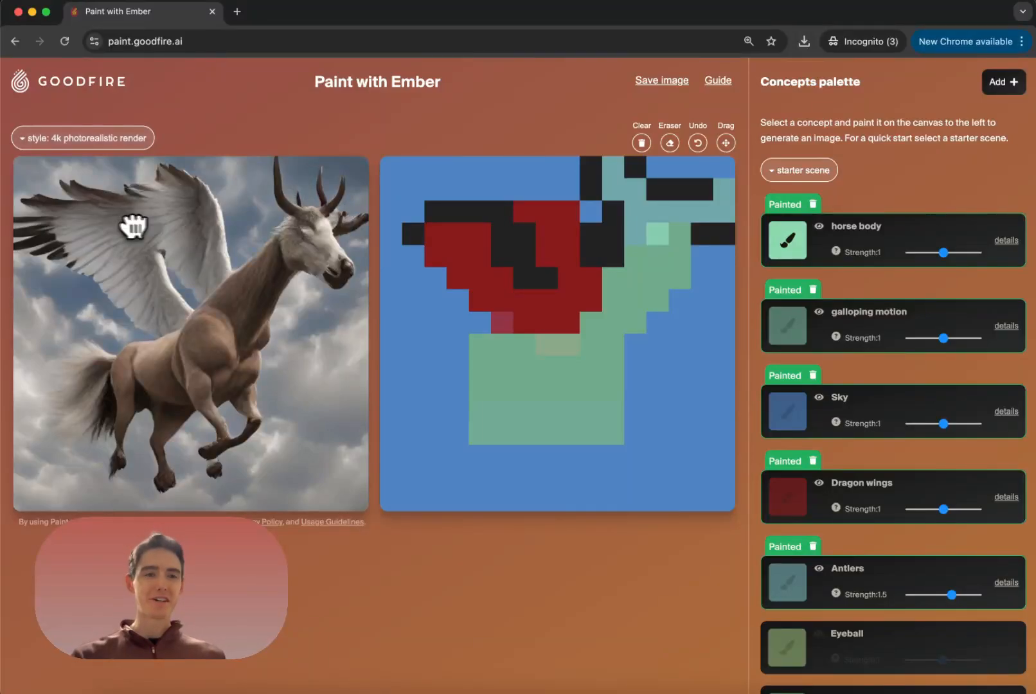
# Try the 3d render octane style and change the image style to isometric illustration
pyautogui.click(131, 155)
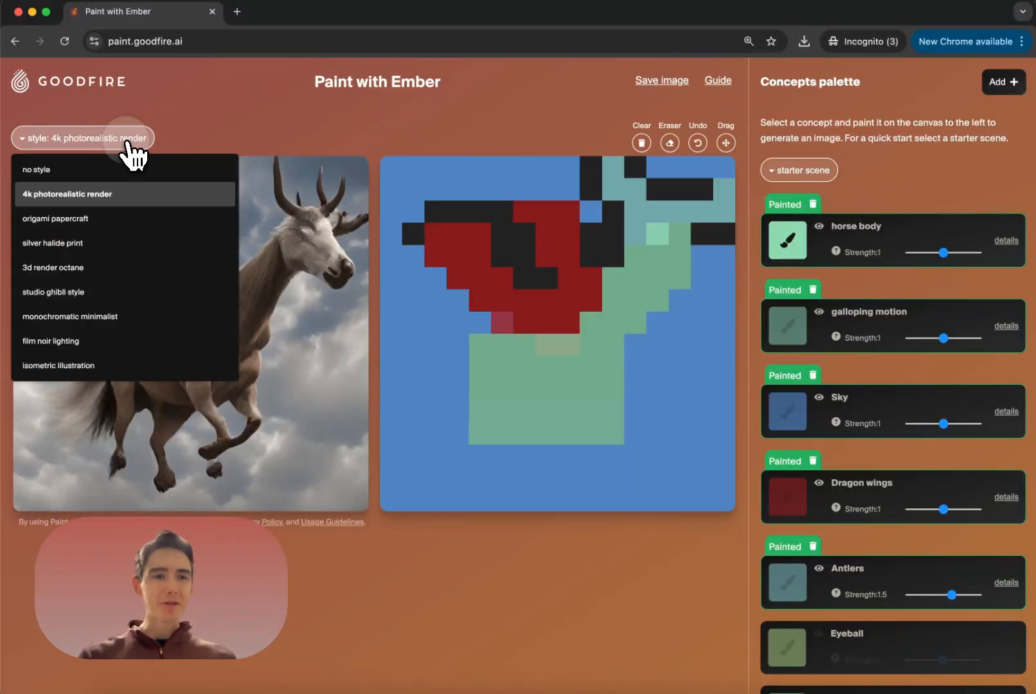
pyautogui.click(99, 267)
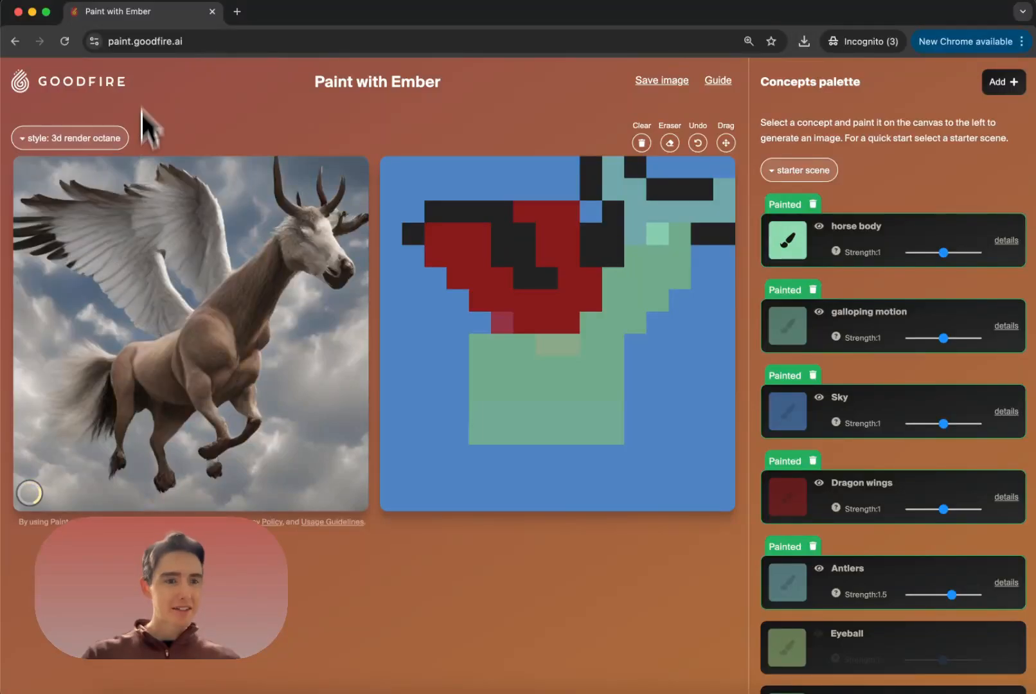
pyautogui.click(98, 144)
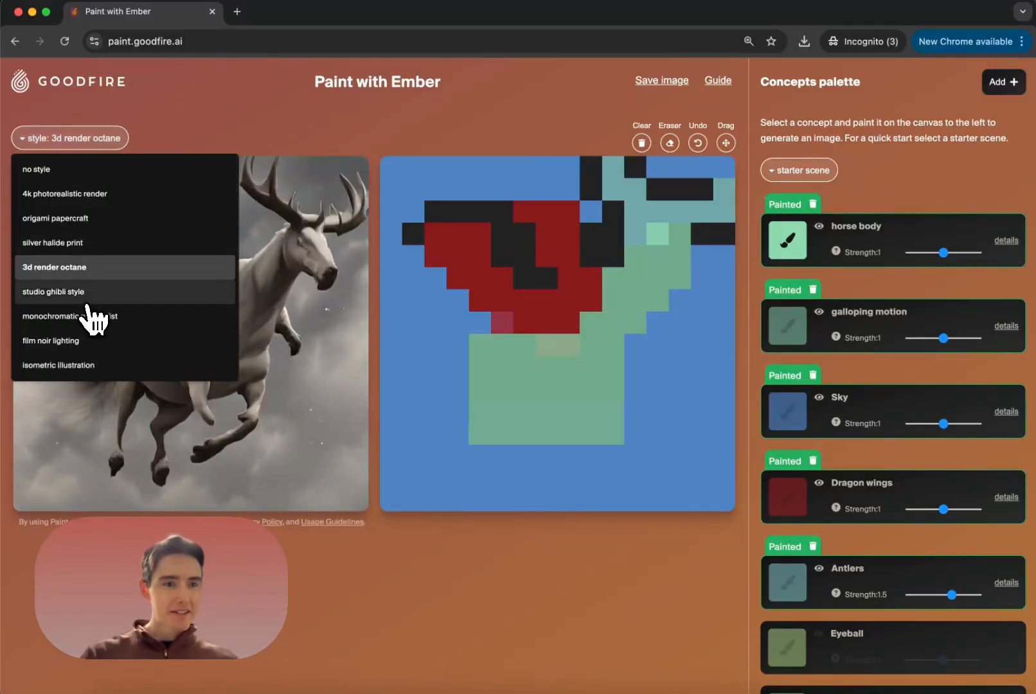
pyautogui.scroll(-1, 78, 347)
pyautogui.click(77, 346)
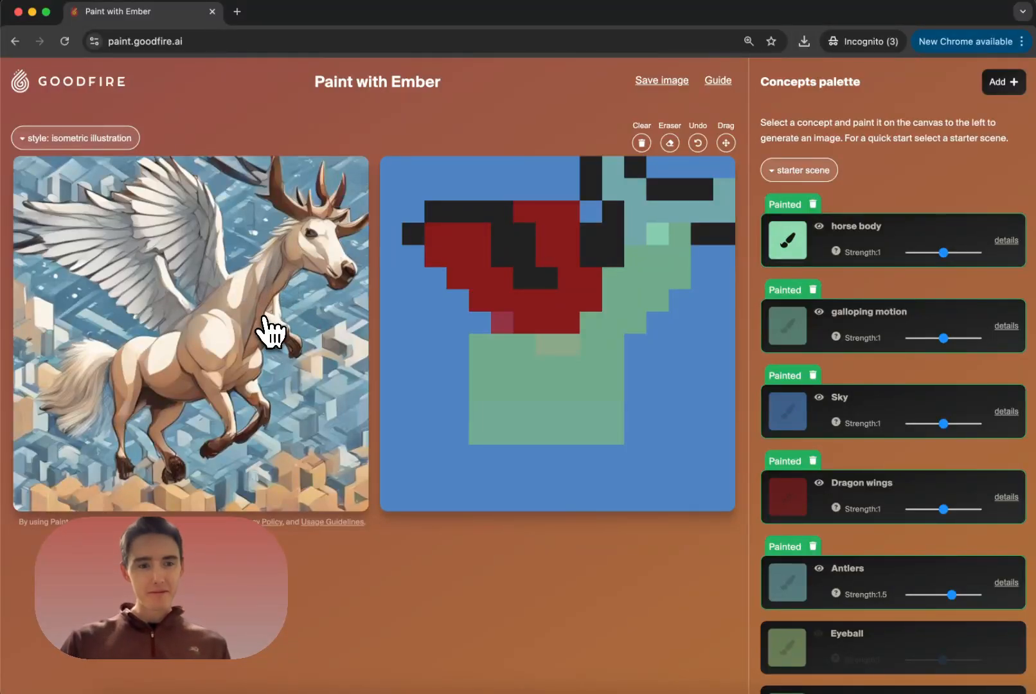
# Erase a strip of sky in front of the horse's chest and fill it with the horse body concept
pyautogui.click(670, 142)
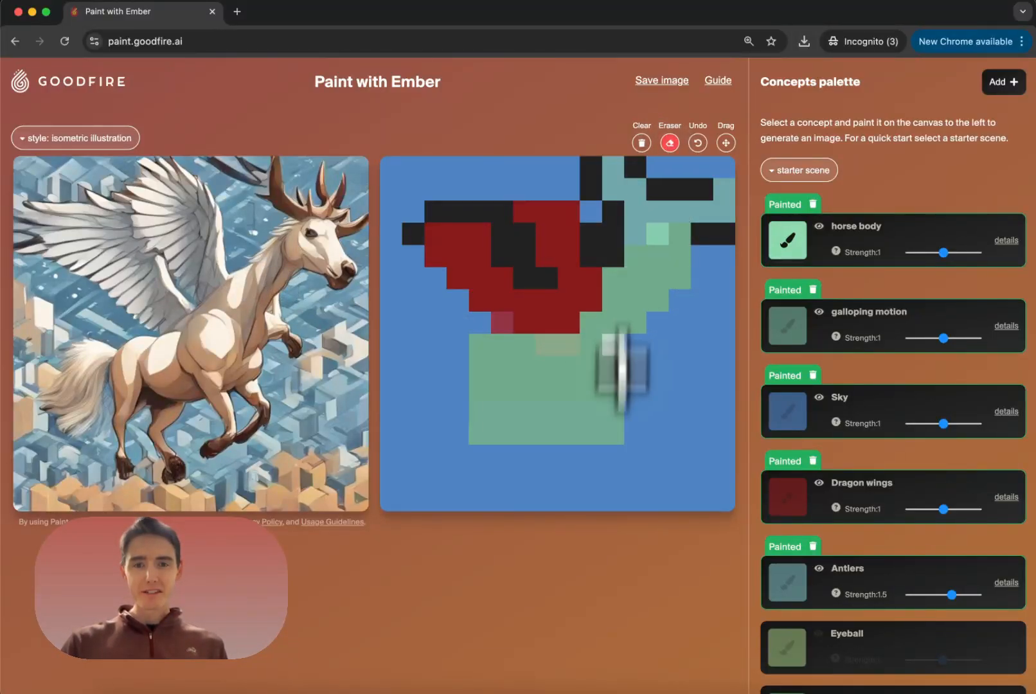
pyautogui.moveTo(638, 347); pyautogui.dragTo(639, 386)
pyautogui.click(787, 240)
pyautogui.click(636, 343)
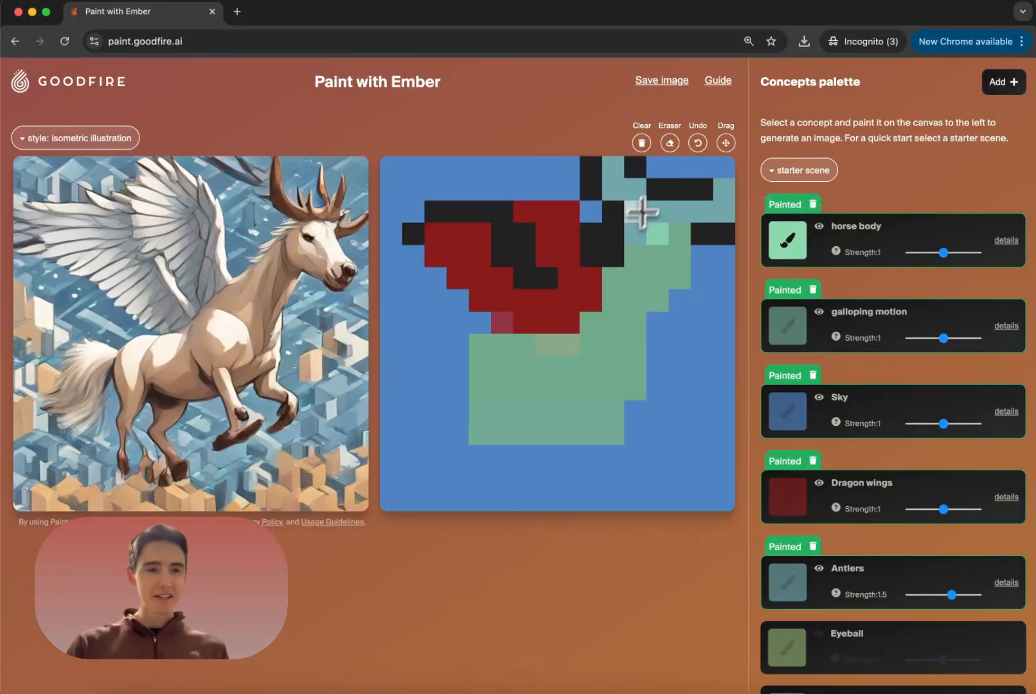
# Erase all the antlers and the remaining sky around them, and repaint the top of the horse's head with horse body
pyautogui.click(669, 143)
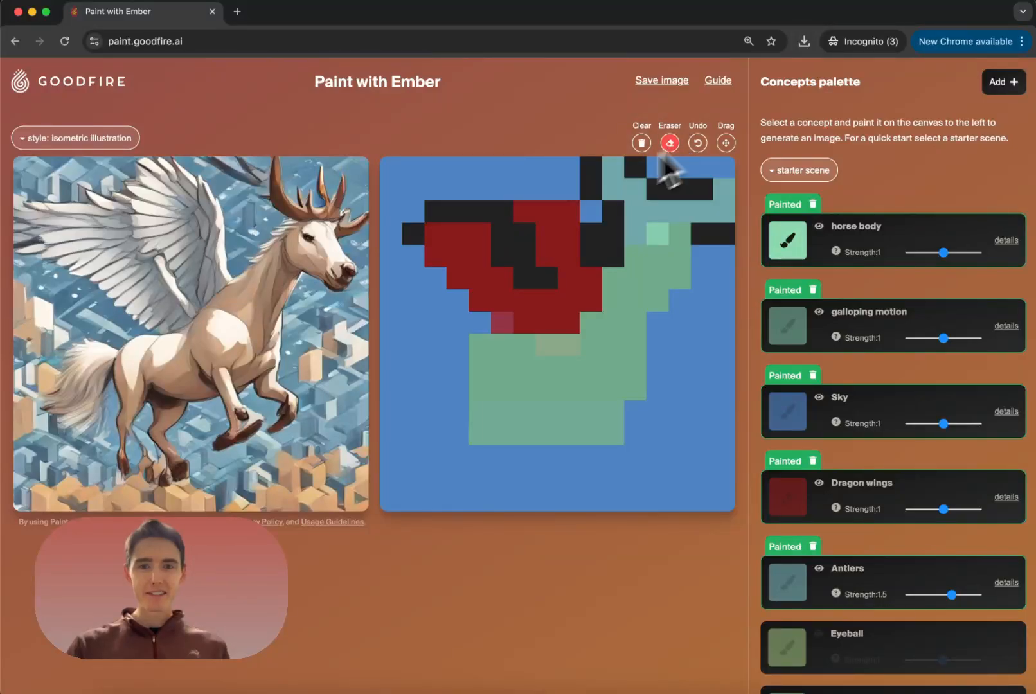
pyautogui.moveTo(609, 159)
pyautogui.mouseDown()
pyautogui.moveTo(636, 177)
pyautogui.moveTo(633, 223)
pyautogui.moveTo(662, 212)
pyautogui.moveTo(599, 187)
pyautogui.moveTo(624, 190)
pyautogui.moveTo(655, 222)
pyautogui.moveTo(729, 172)
pyautogui.moveTo(680, 169)
pyautogui.moveTo(723, 174)
pyautogui.moveTo(730, 188)
pyautogui.moveTo(641, 166)
pyautogui.mouseUp()
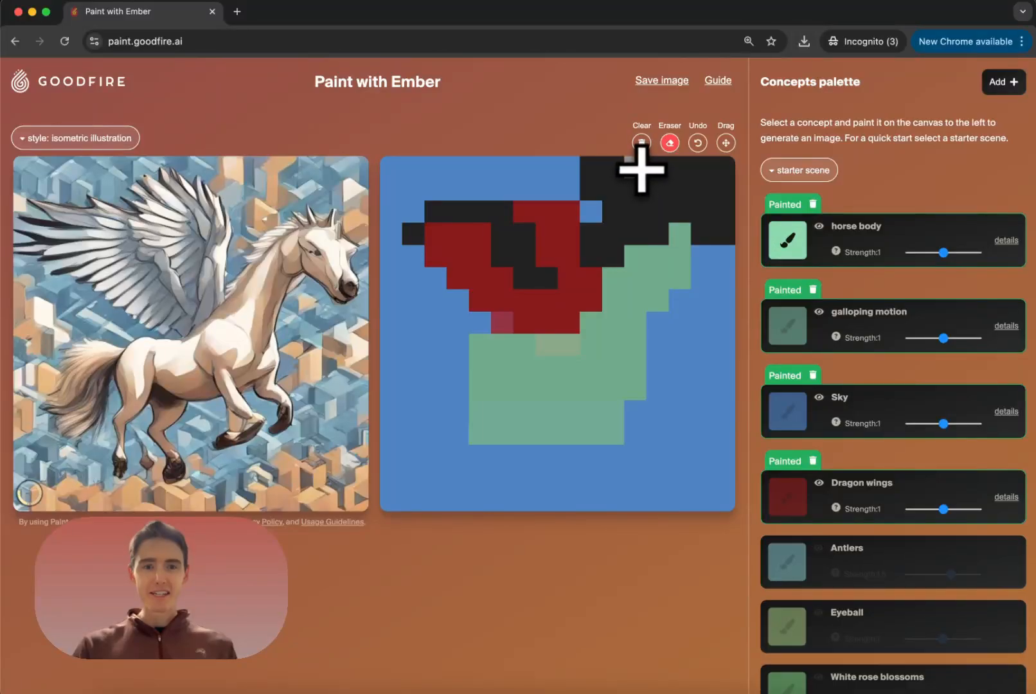
pyautogui.click(788, 244)
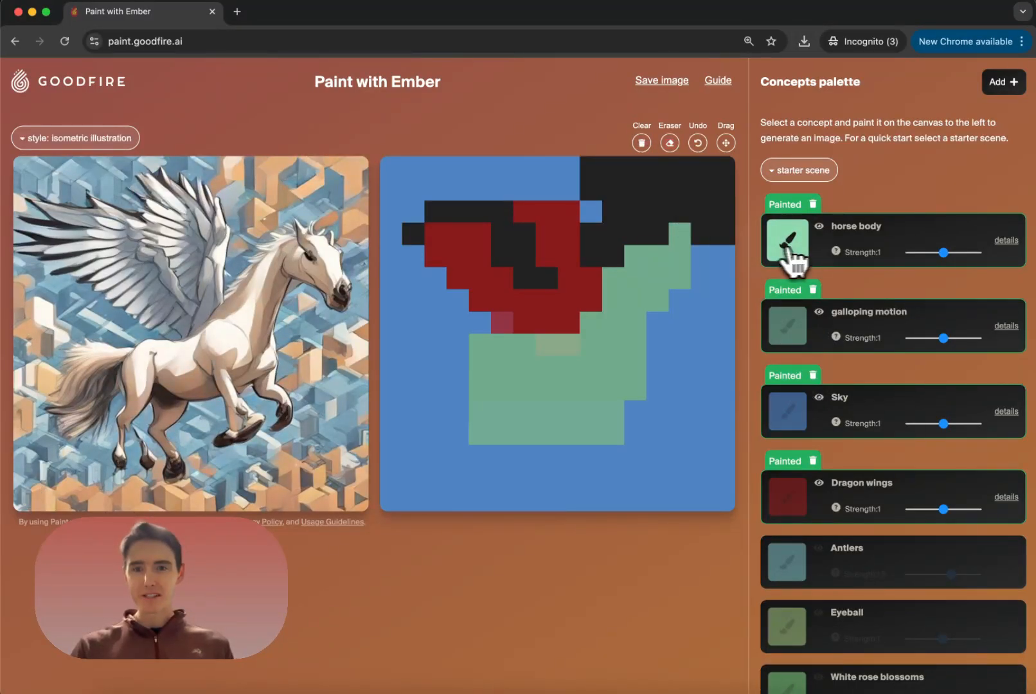
# Paint a three-pointed crown above the horse's head with the Crown concept and set its strength to 1.5
pyautogui.scroll(-1, 845, 504)
pyautogui.scroll(-20, 845, 505)
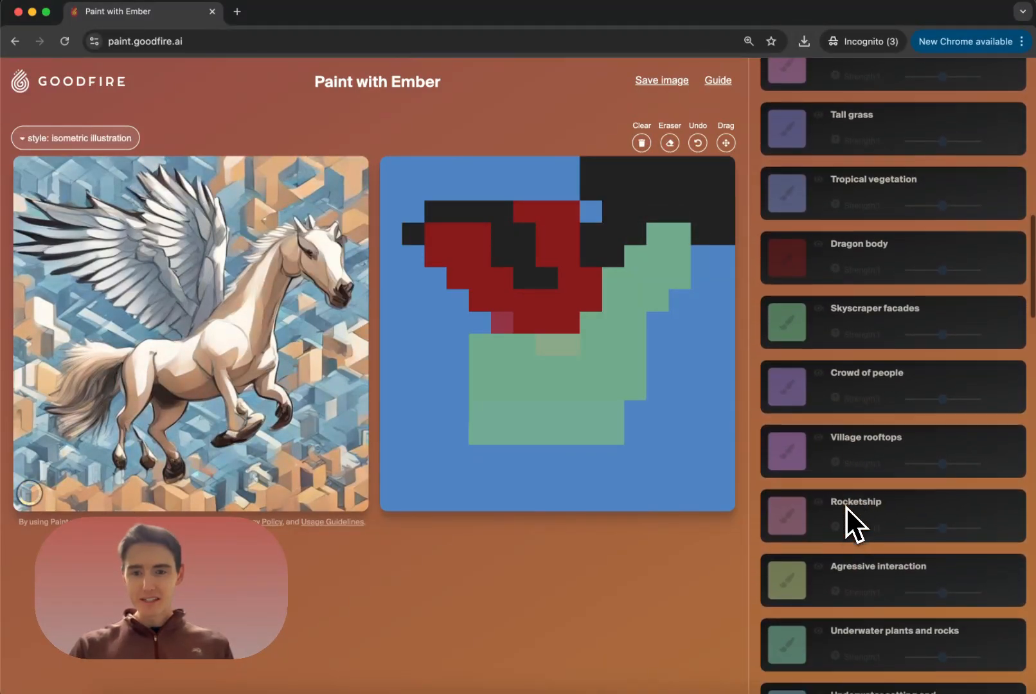
pyautogui.scroll(-15, 845, 506)
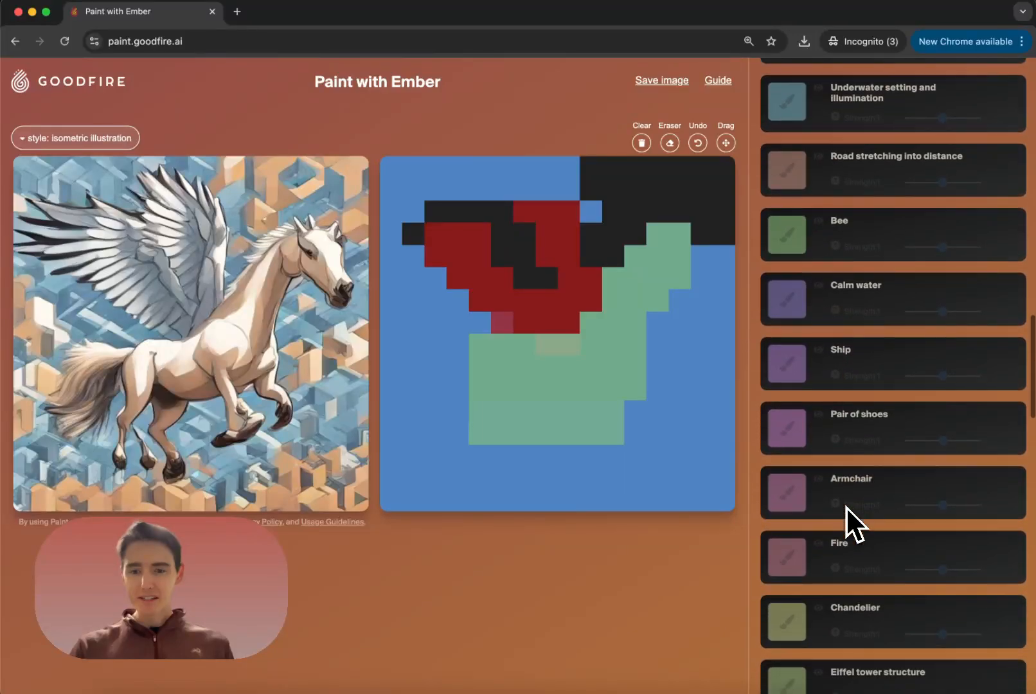
pyautogui.click(787, 446)
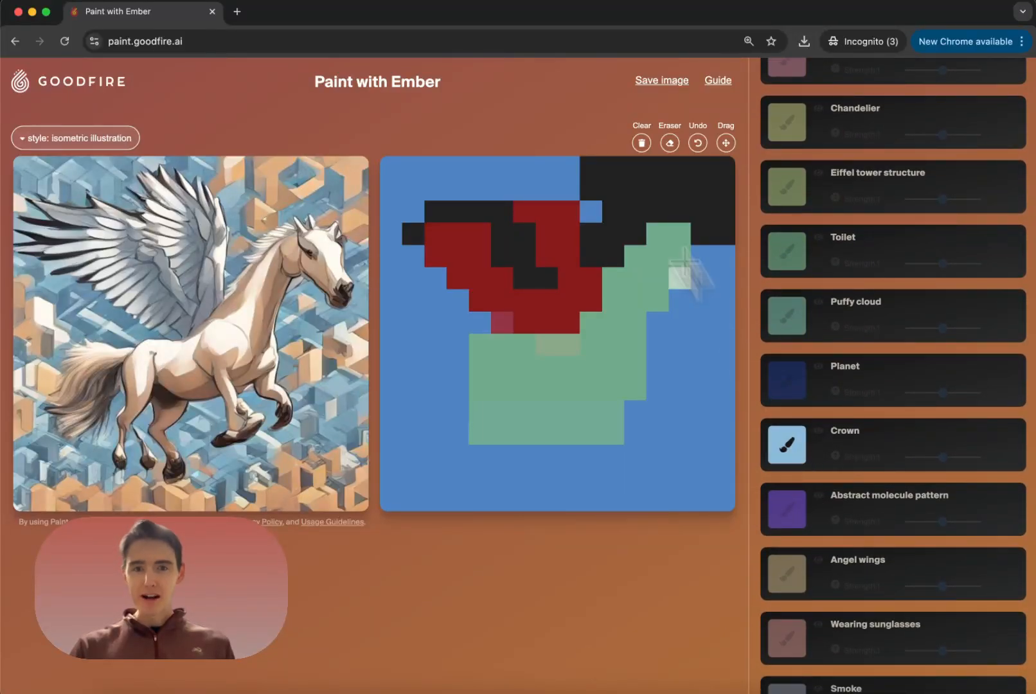
pyautogui.click(630, 184)
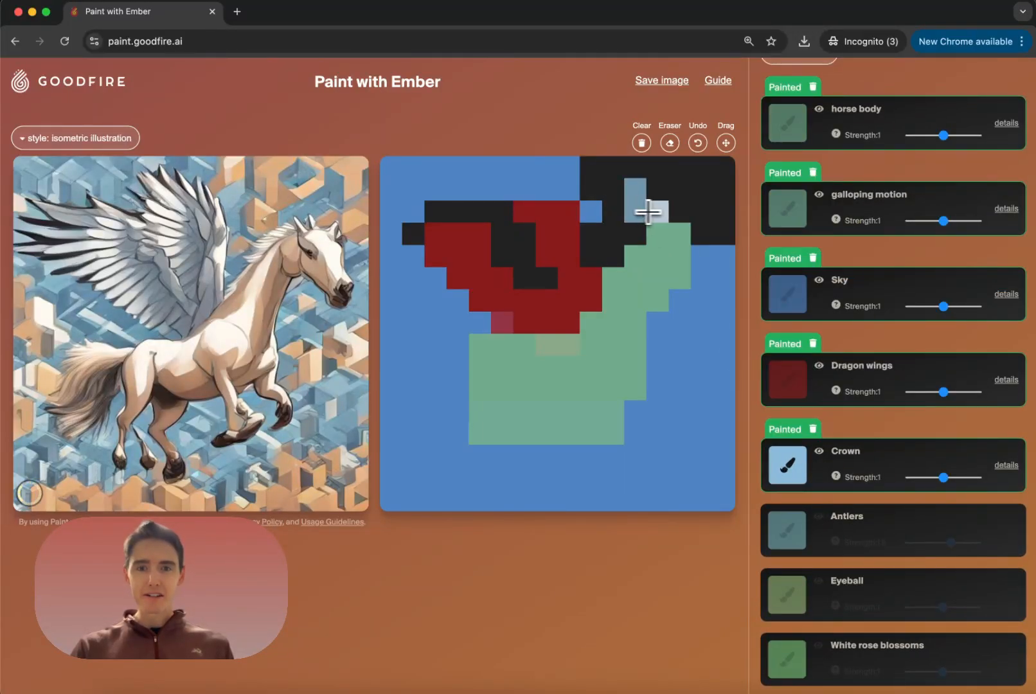
pyautogui.moveTo(647, 212)
pyautogui.mouseDown()
pyautogui.moveTo(706, 214)
pyautogui.moveTo(718, 189)
pyautogui.moveTo(648, 180)
pyautogui.mouseUp()
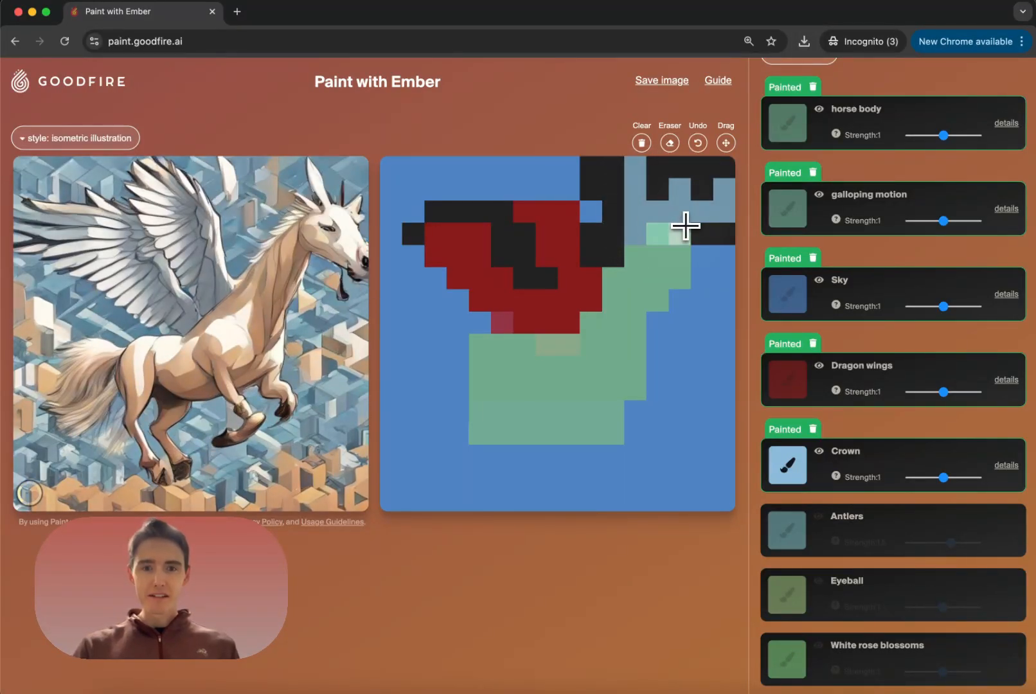
pyautogui.click(723, 172)
pyautogui.click(682, 172)
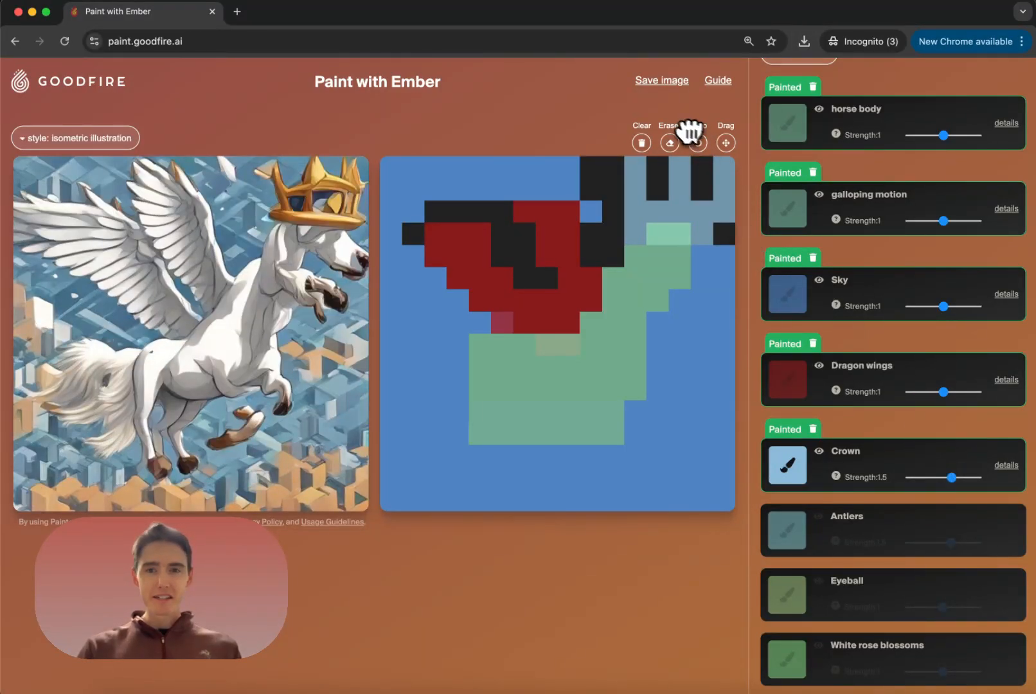
# Move the crown one cell toward the wings, and erase the tips of its points and the row overlapping the horse's head
pyautogui.click(725, 143)
pyautogui.moveTo(696, 210); pyautogui.dragTo(686, 210)
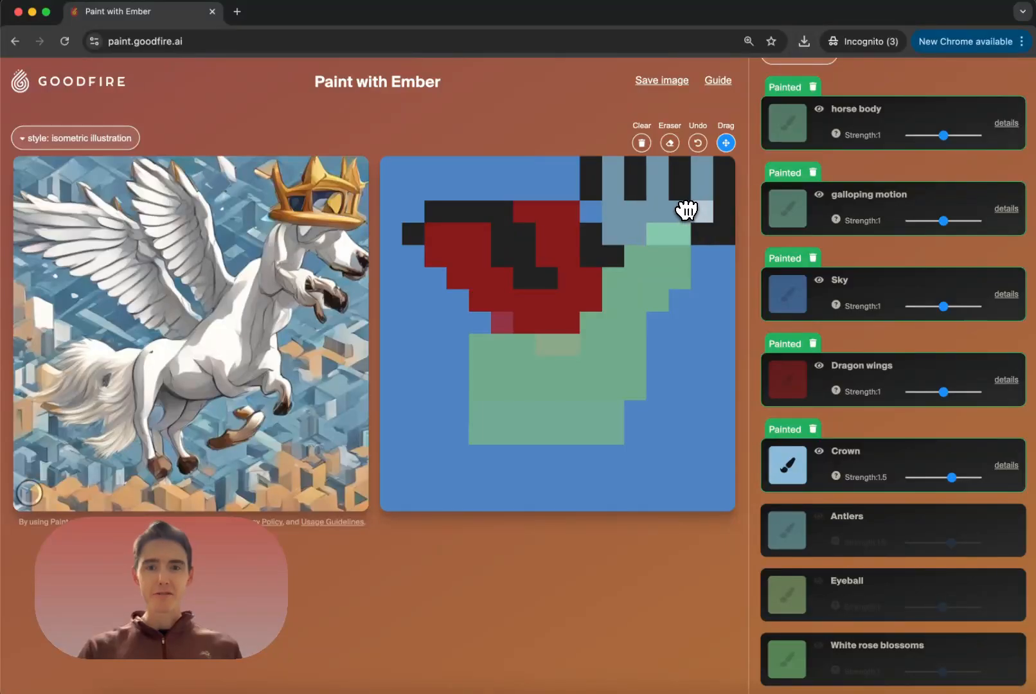
pyautogui.click(670, 143)
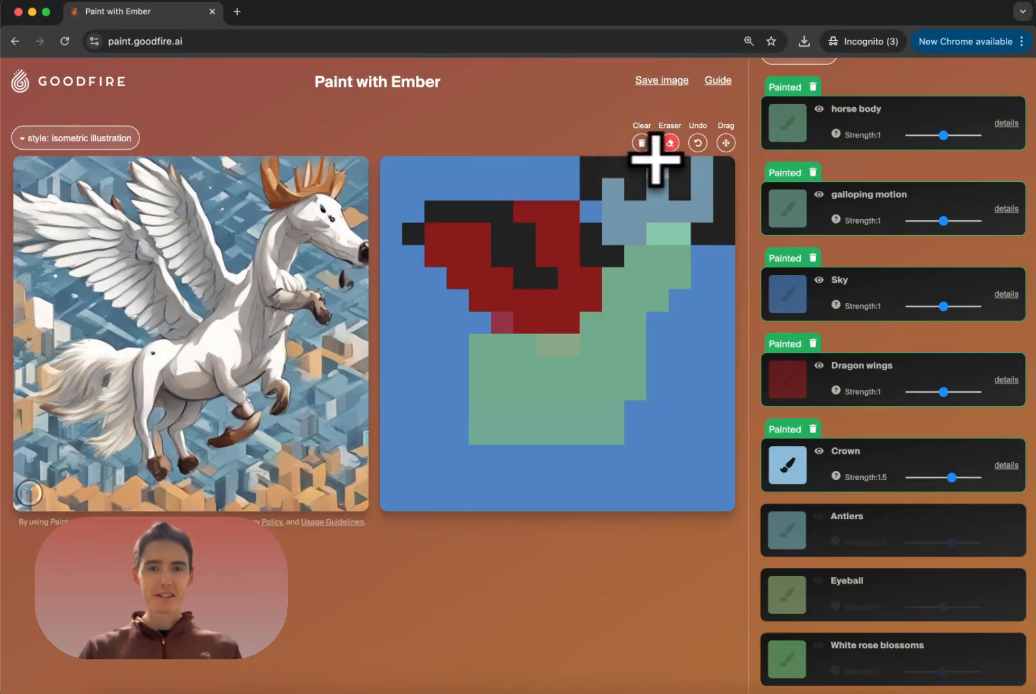
pyautogui.moveTo(619, 226)
pyautogui.mouseDown()
pyautogui.moveTo(604, 237)
pyautogui.moveTo(594, 212)
pyautogui.mouseUp()
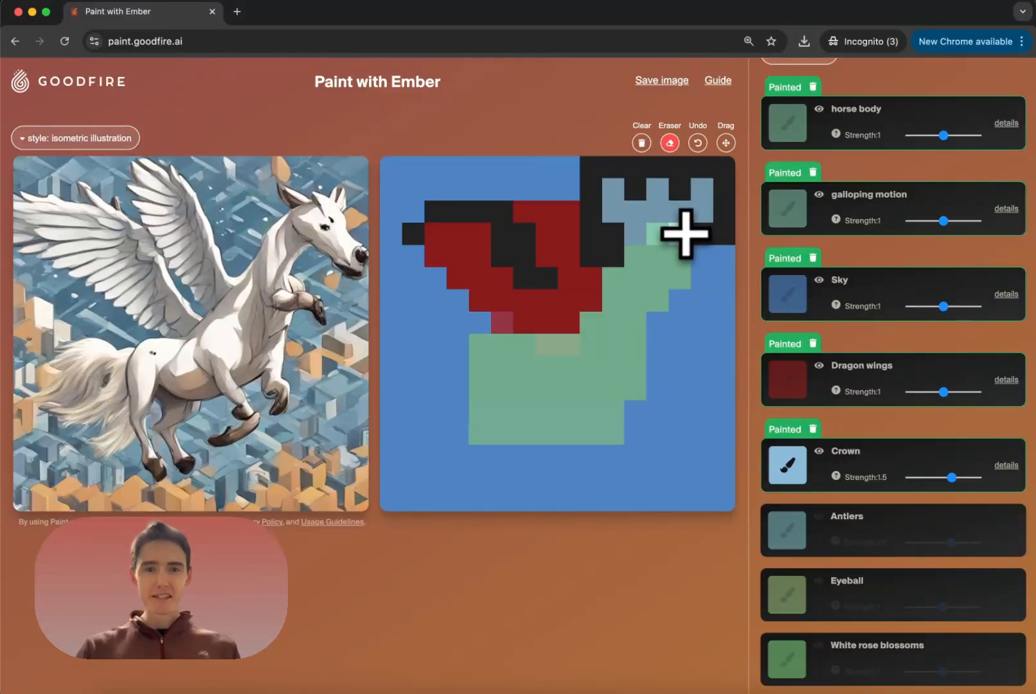
pyautogui.moveTo(683, 234); pyautogui.dragTo(638, 234)
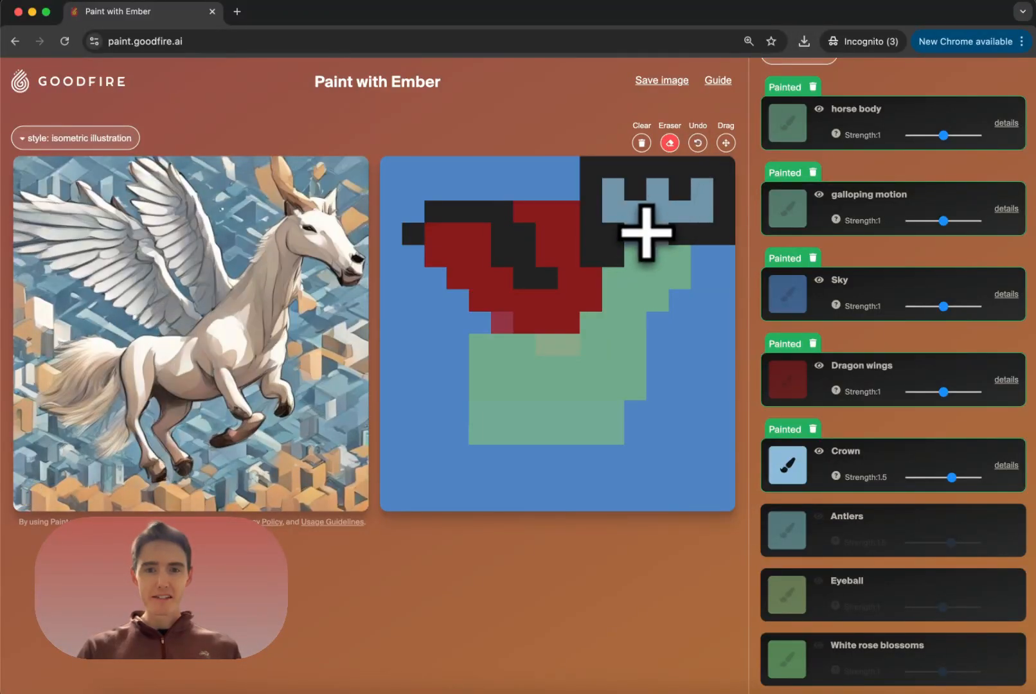
# Move the crown down one cell onto the horse's head and paint two taller points on it with Crown
pyautogui.click(726, 143)
pyautogui.moveTo(659, 205); pyautogui.dragTo(660, 226)
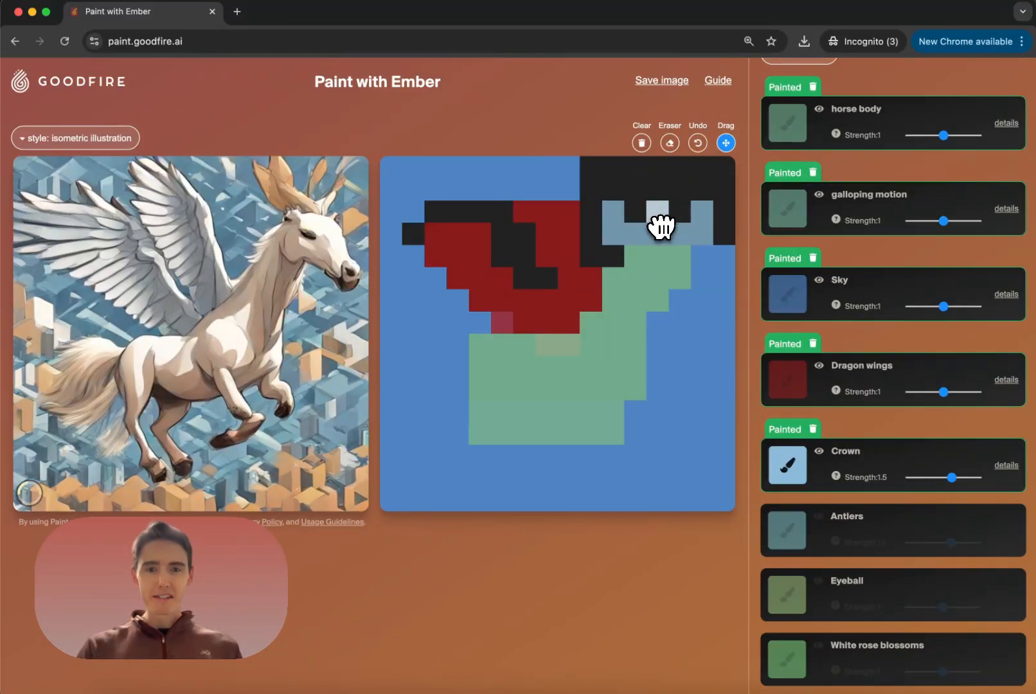
pyautogui.click(794, 466)
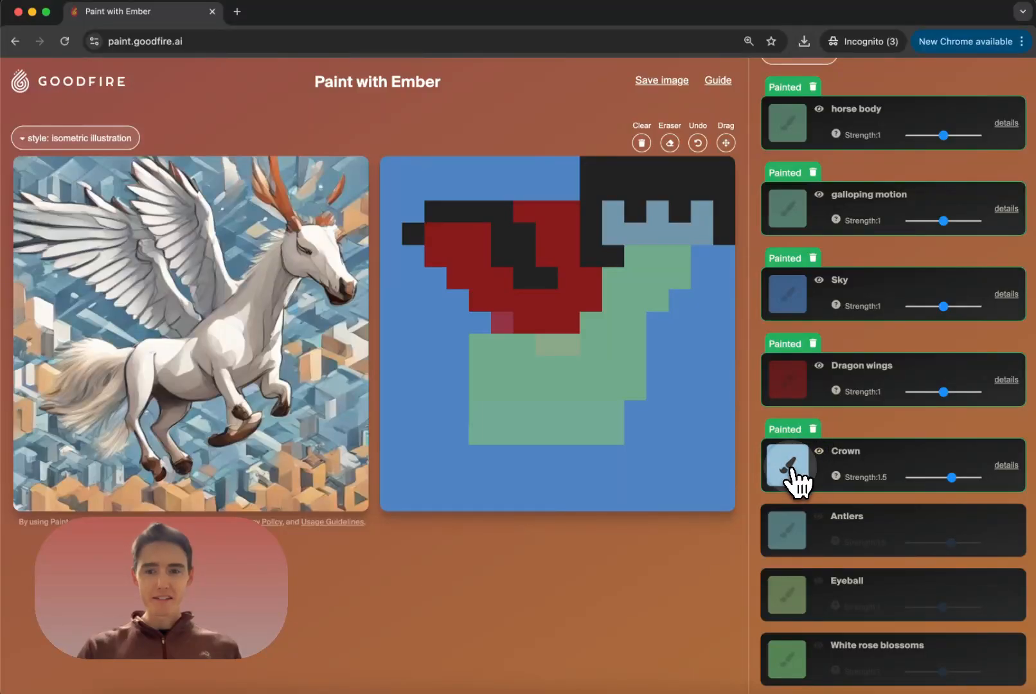
pyautogui.click(631, 193)
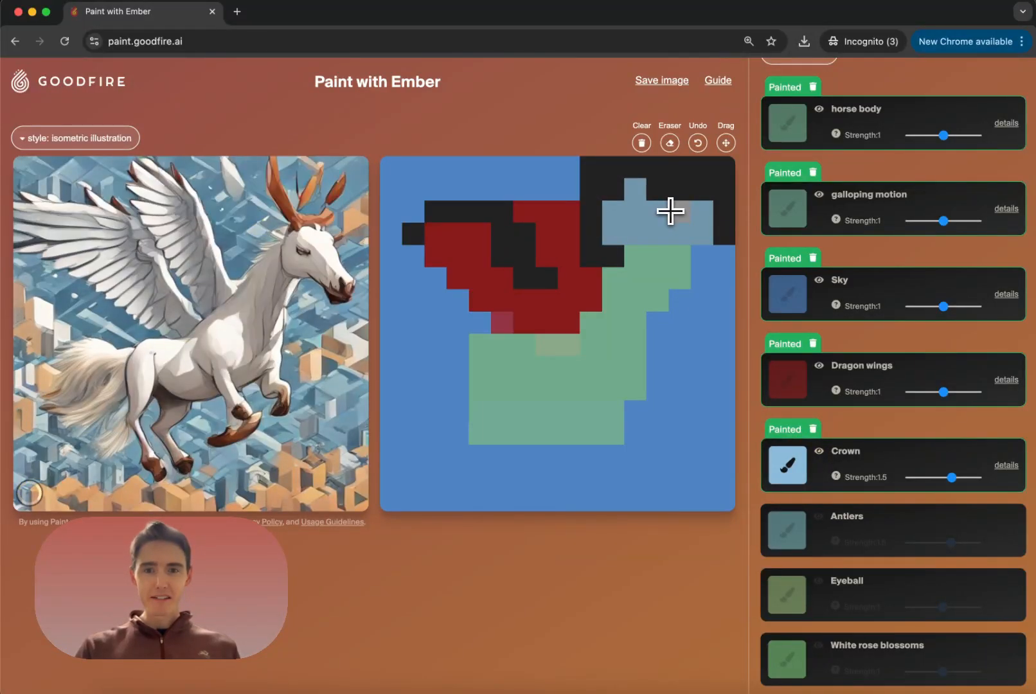
pyautogui.click(671, 196)
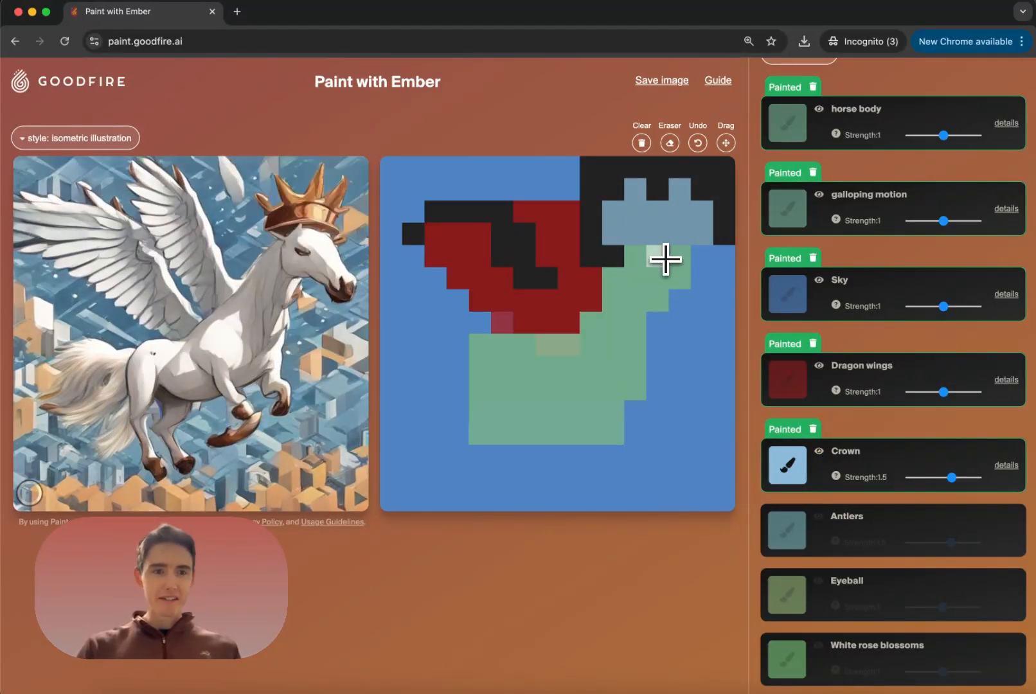
# Change the image's render style from isometric illustration to fantasy concept art
pyautogui.click(91, 139)
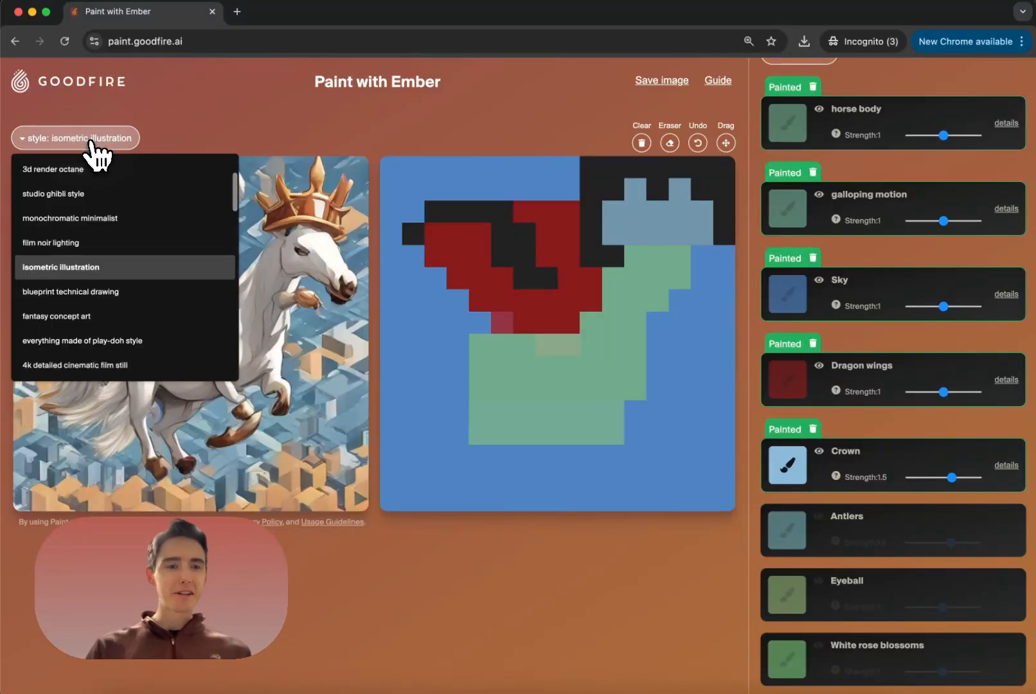
pyautogui.scroll(-1, 99, 292)
pyautogui.click(83, 291)
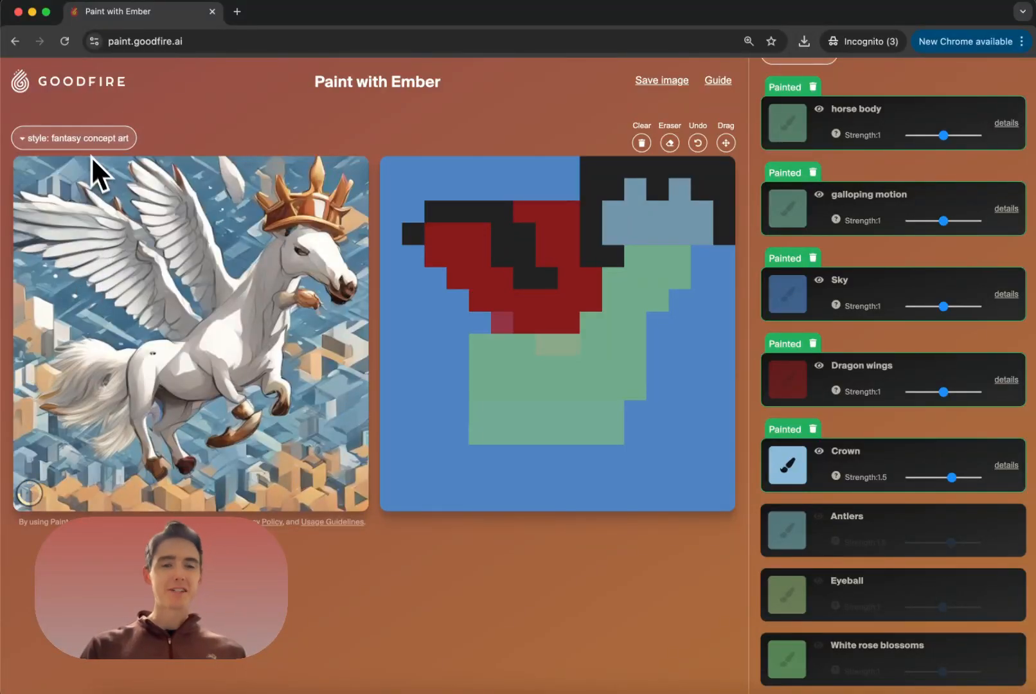
# Look through the available render styles and set the image's style to medieval illuminated manuscript
pyautogui.click(81, 140)
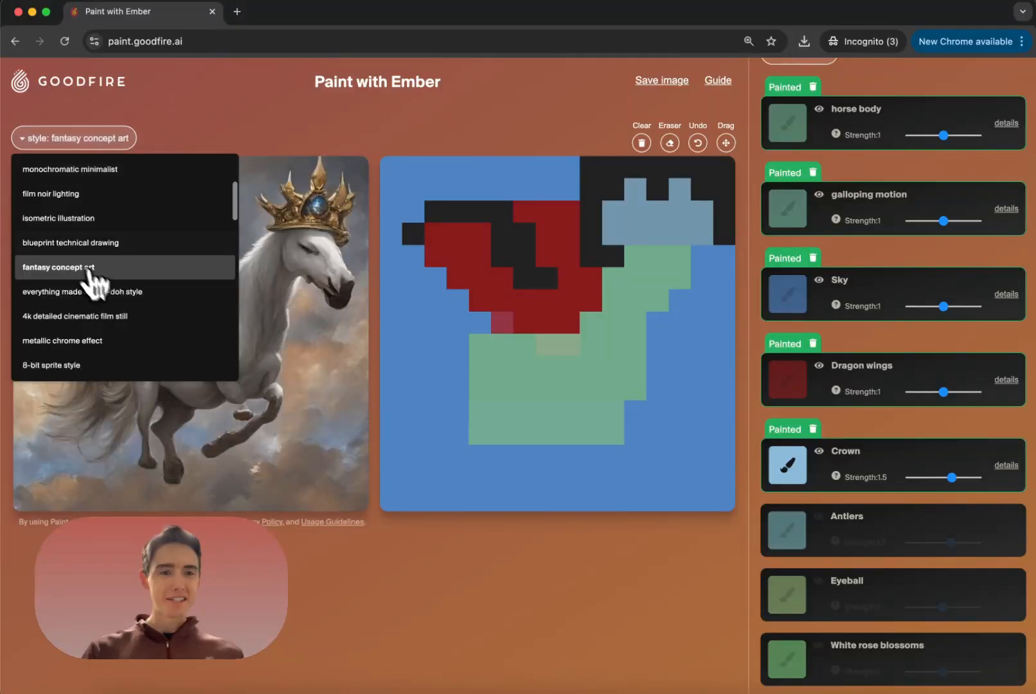
pyautogui.scroll(-5, 95, 283)
pyautogui.scroll(-7, 95, 282)
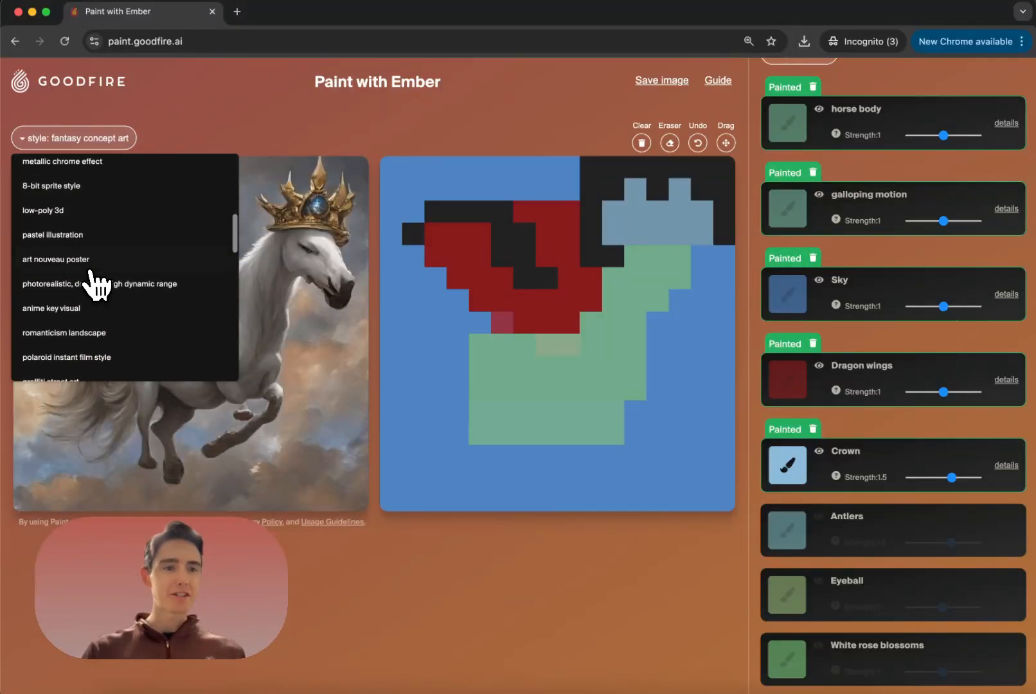
pyautogui.scroll(-8, 103, 266)
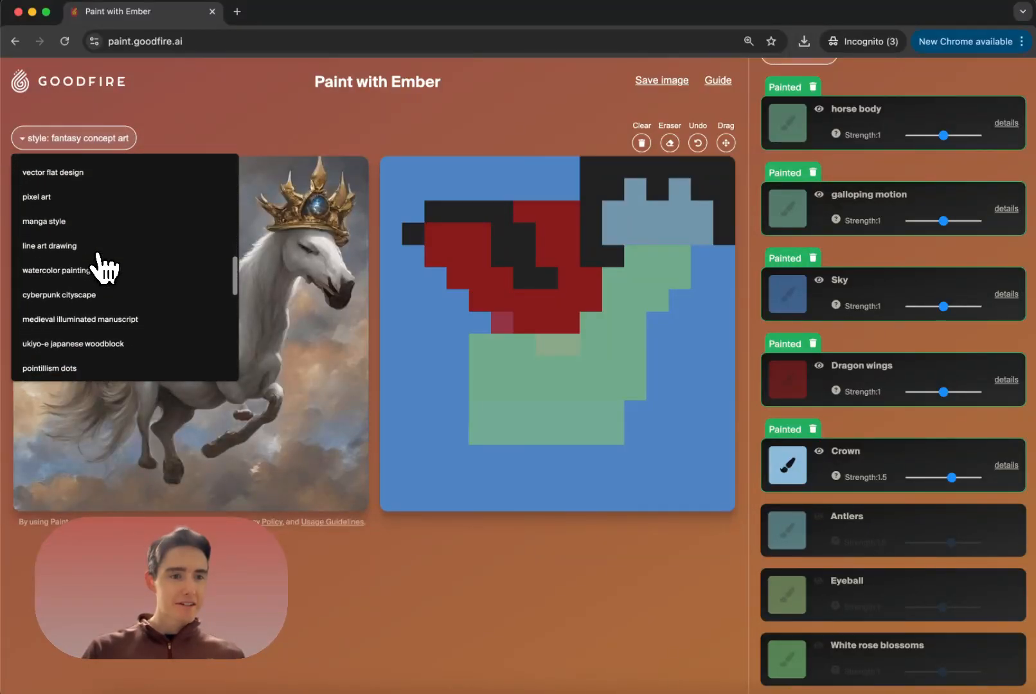
pyautogui.scroll(-8, 103, 267)
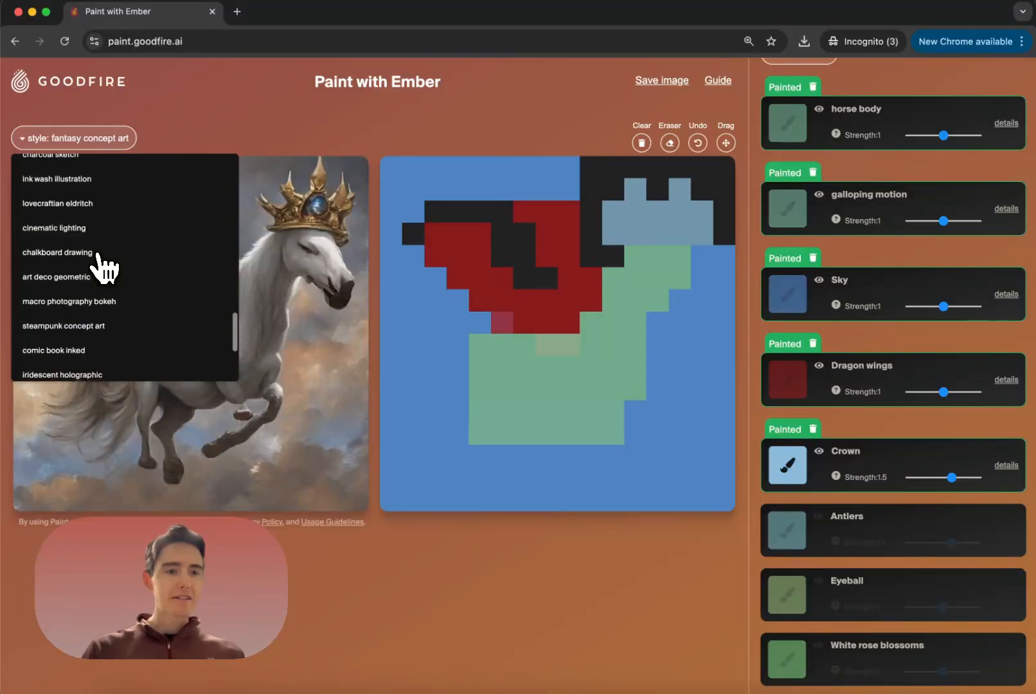
pyautogui.scroll(-1, 103, 261)
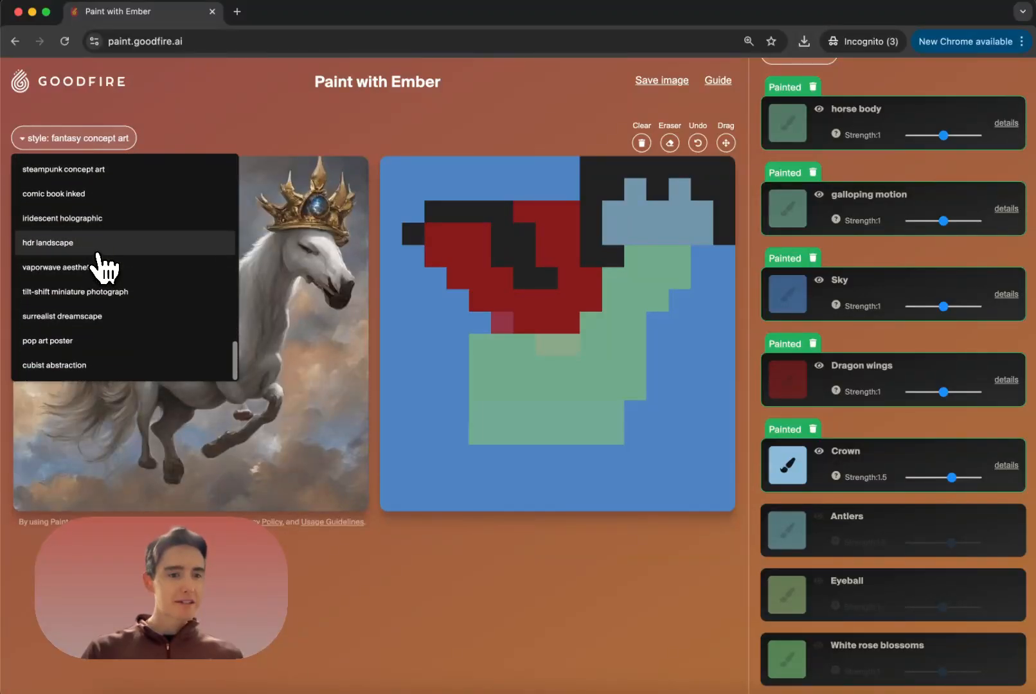
pyautogui.scroll(10, 113, 296)
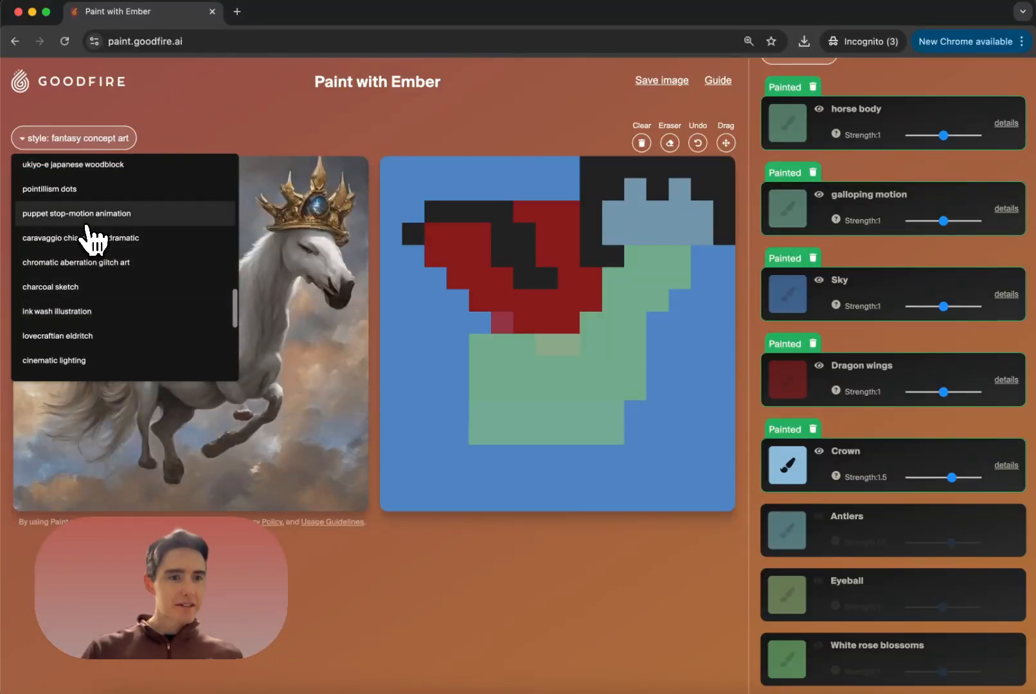
pyautogui.scroll(5, 87, 237)
pyautogui.click(81, 241)
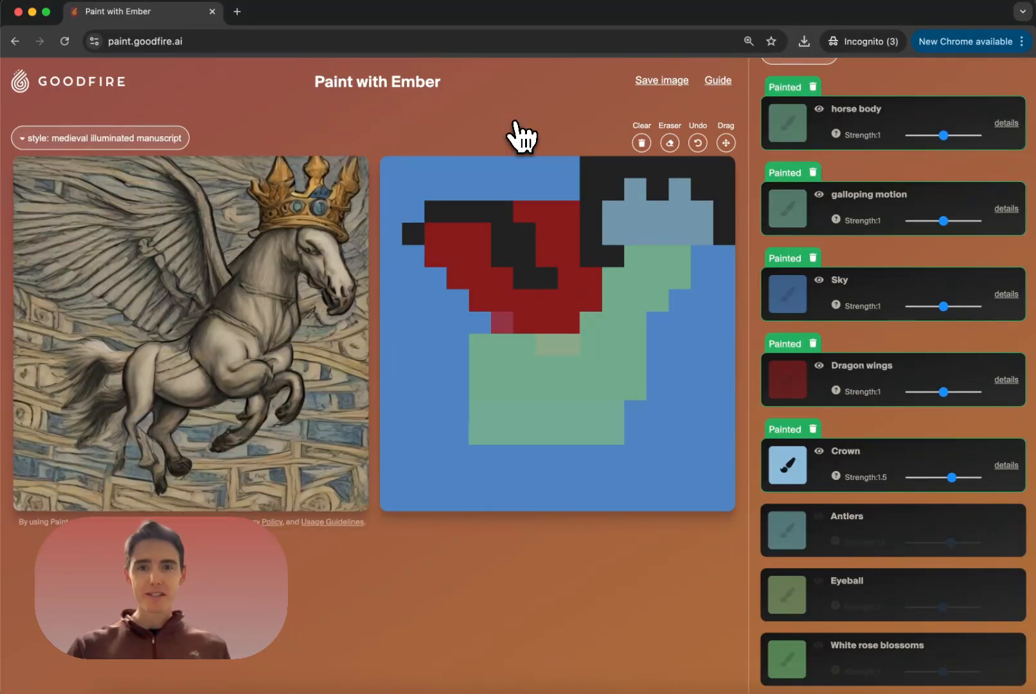
# Save the generated image to the Downloads folder under its suggested name, then open the saved file and close its preview
pyautogui.click(668, 80)
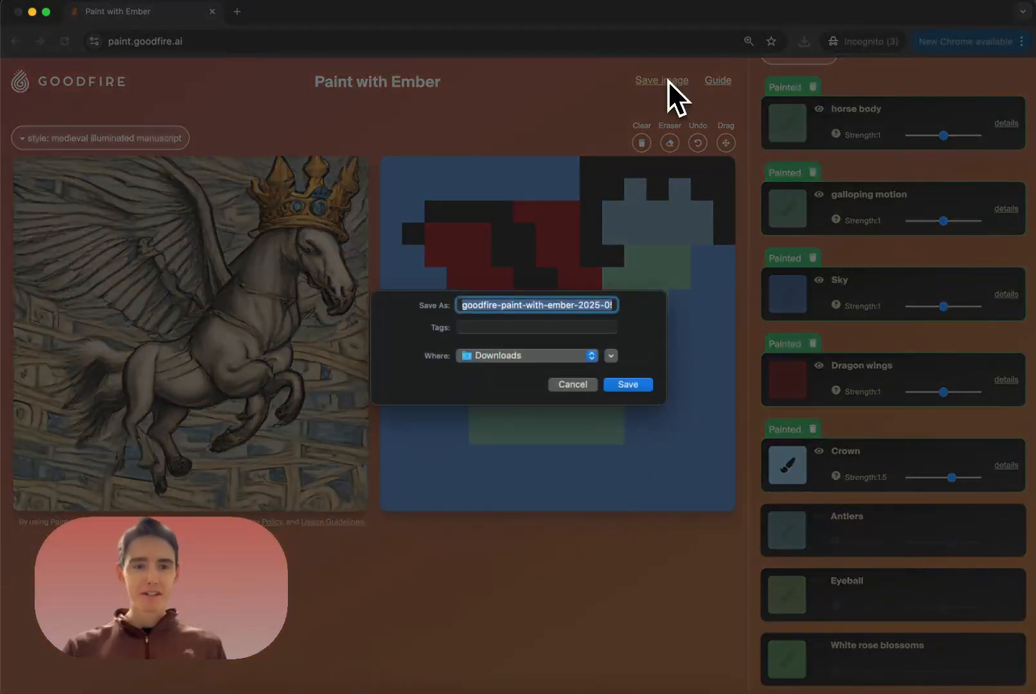
pyautogui.click(627, 385)
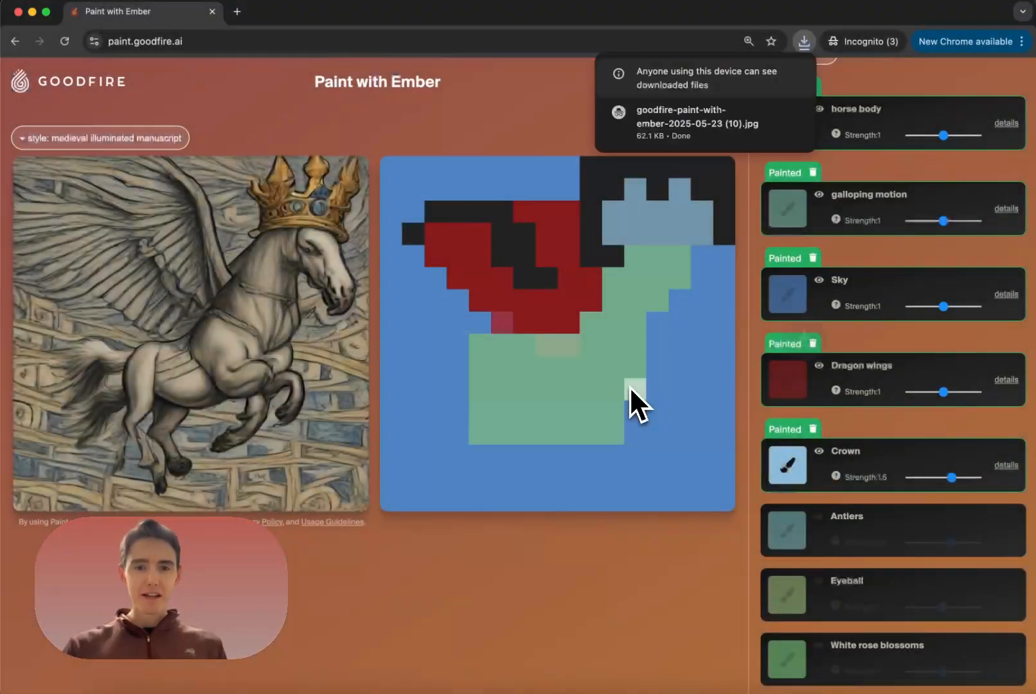
pyautogui.click(670, 139)
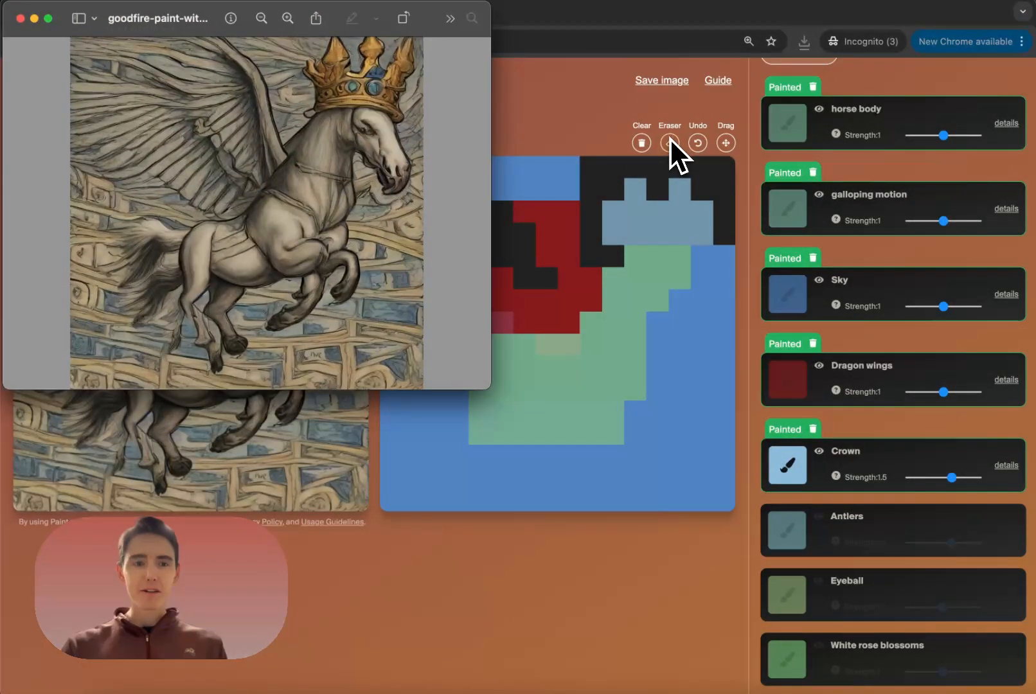
pyautogui.click(20, 18)
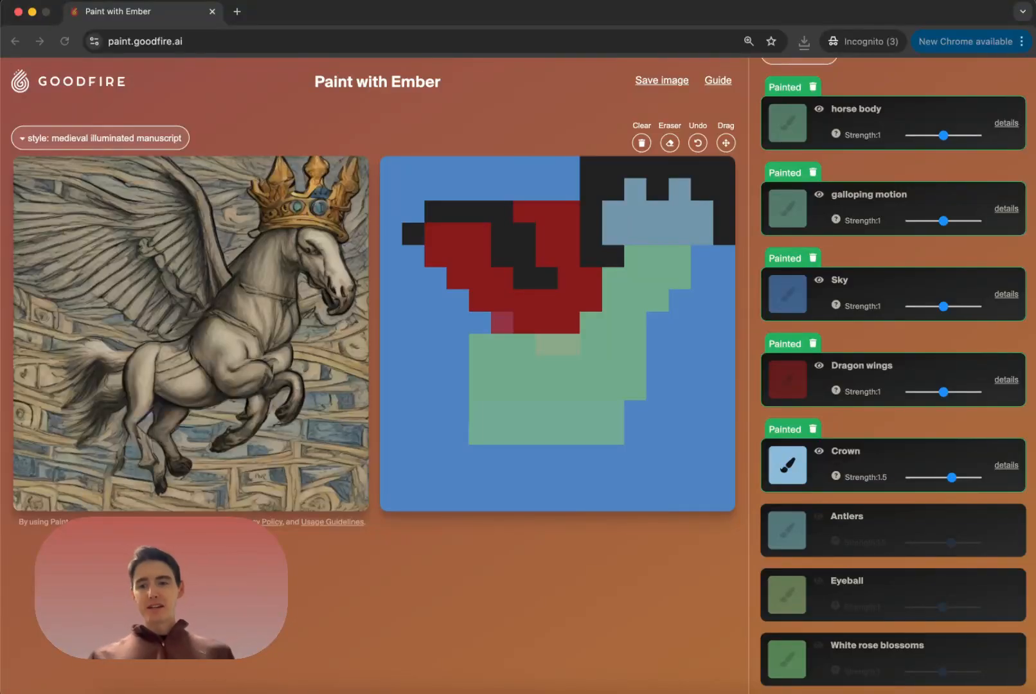